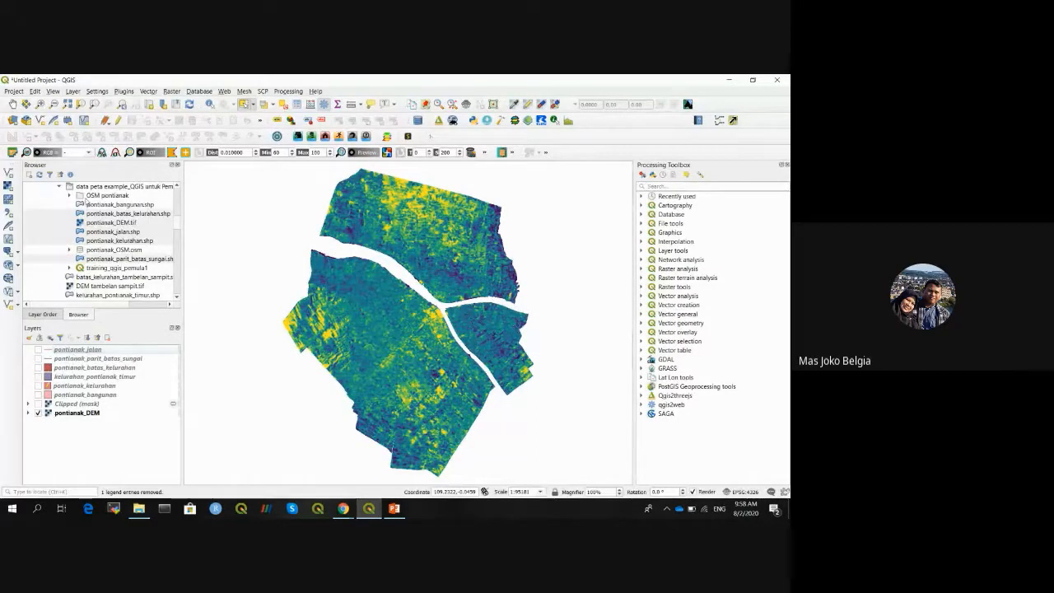
- Add the pontianak_lalulintas shapefile from the OSM pontianak folder to the map
left_click(70, 196)
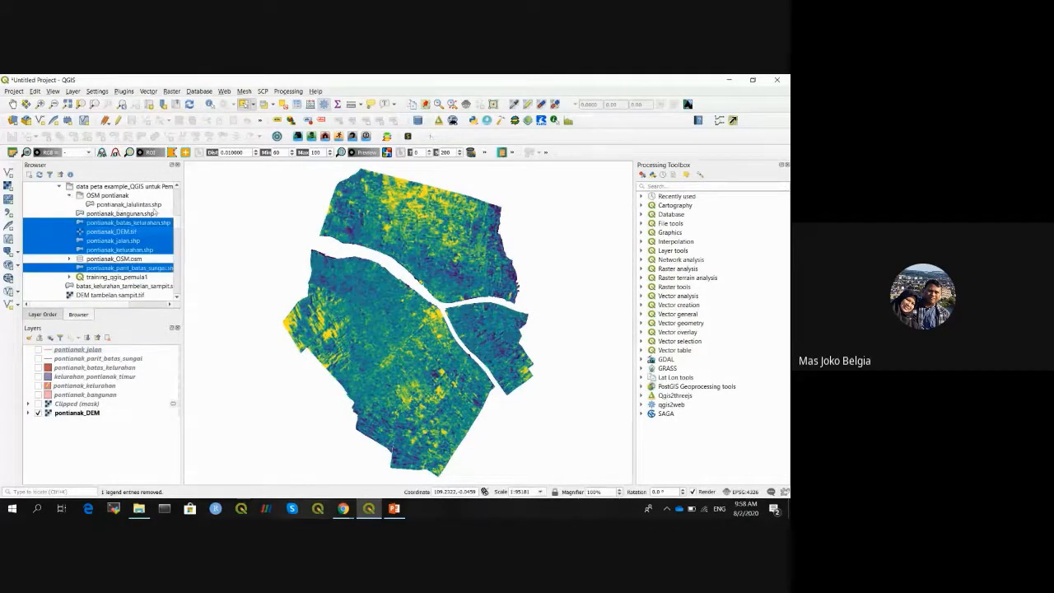
left_click(133, 204)
left_click_drag(129, 205, 348, 274)
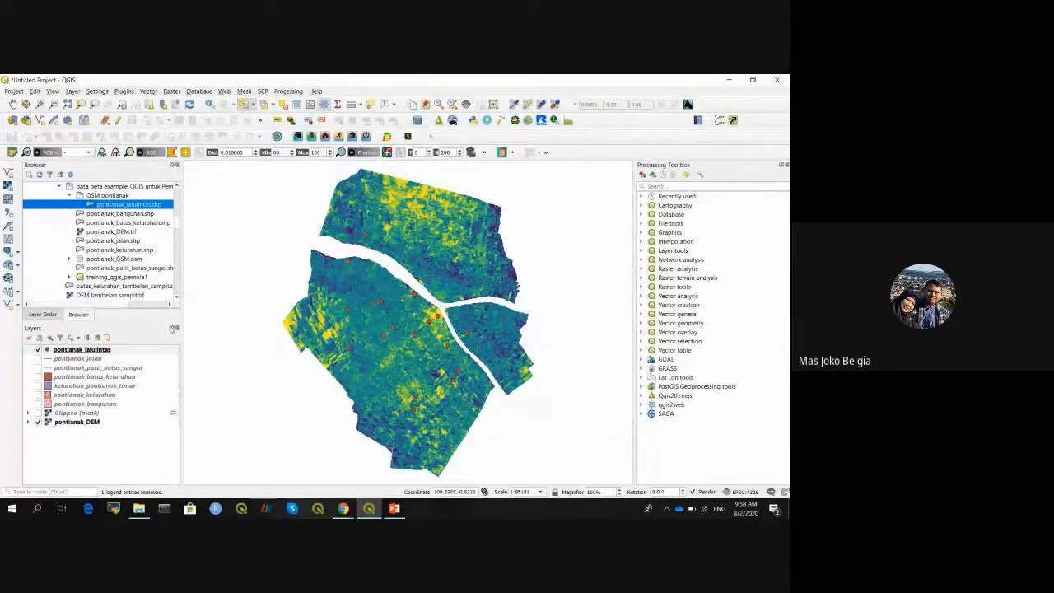
- Hide pontianak_DEM, and briefly show then hide the building and kelurahan boundary layers
left_click(38, 421)
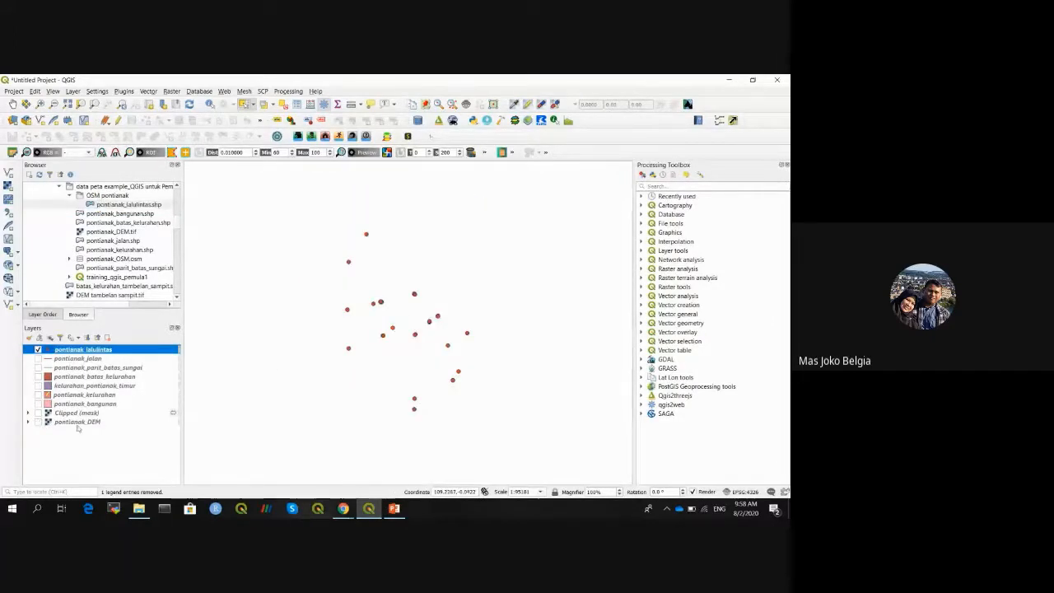
left_click(38, 403)
left_click(38, 403)
left_click(38, 377)
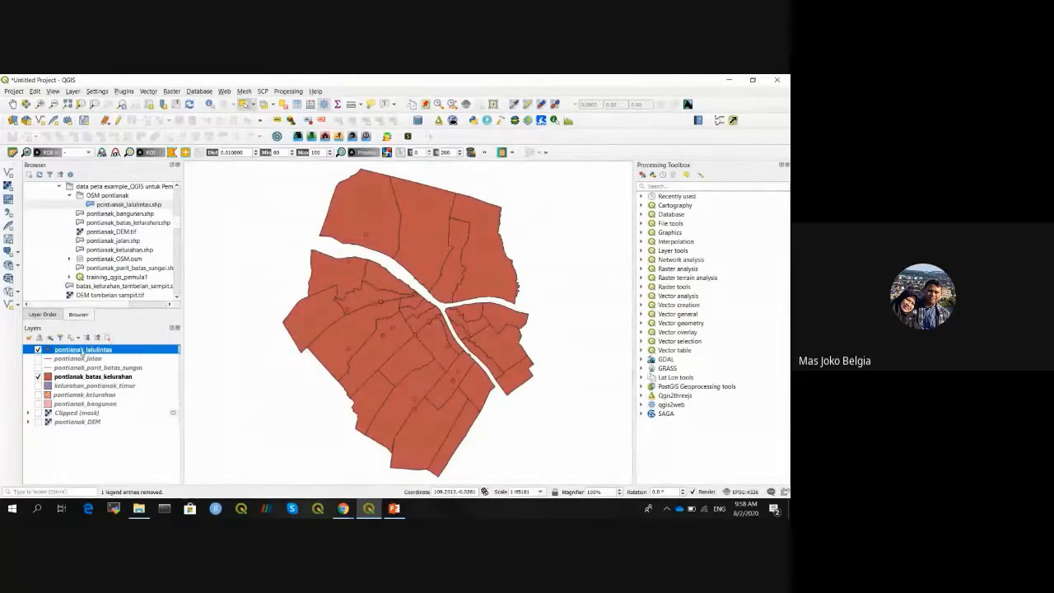
left_click(38, 376)
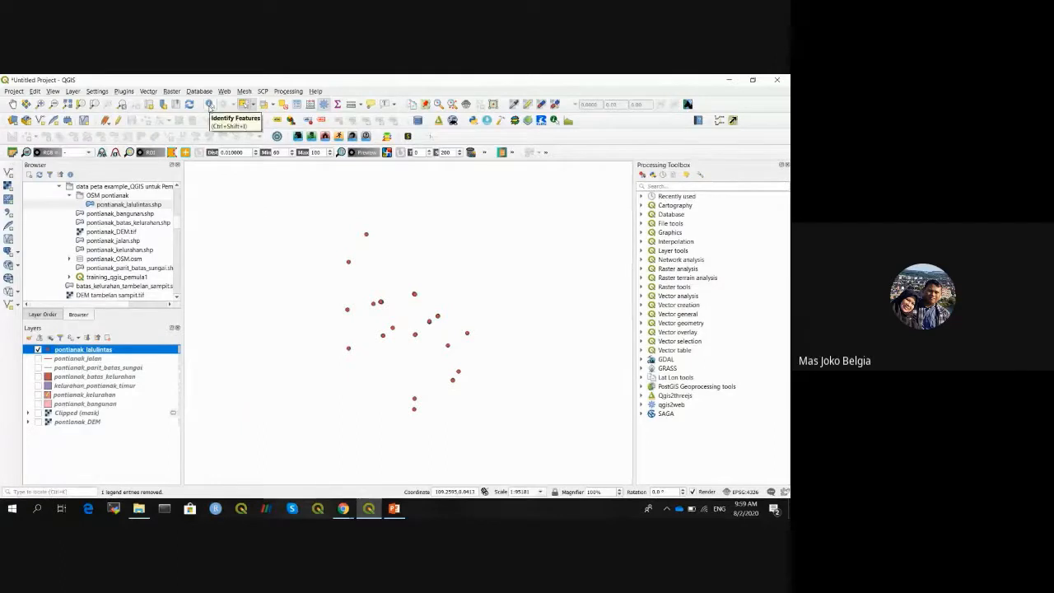
- Identify one traffic point on the map and widen the results panel
left_click(210, 105)
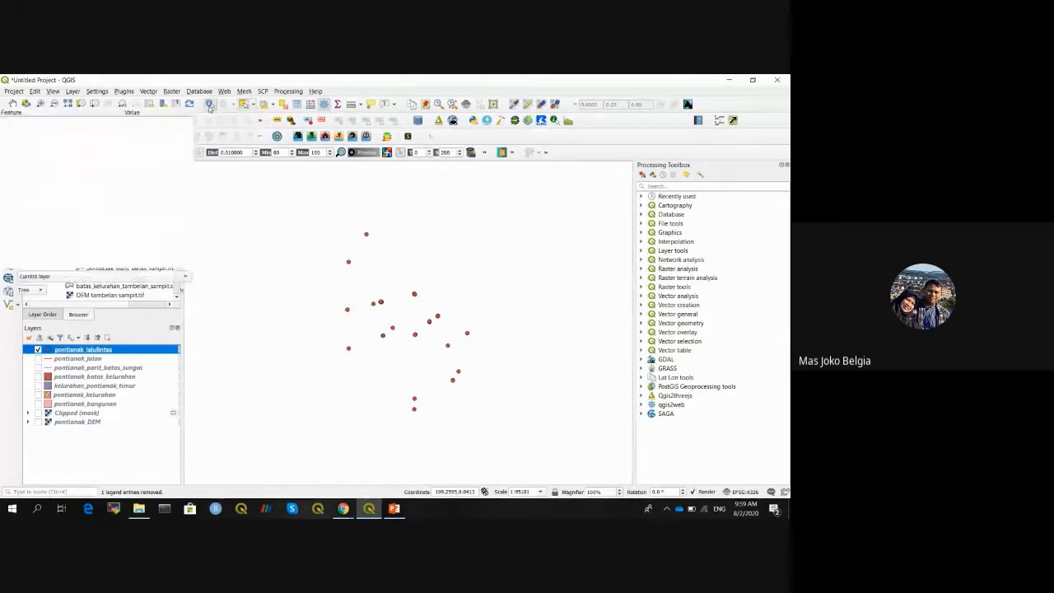
left_click(368, 236)
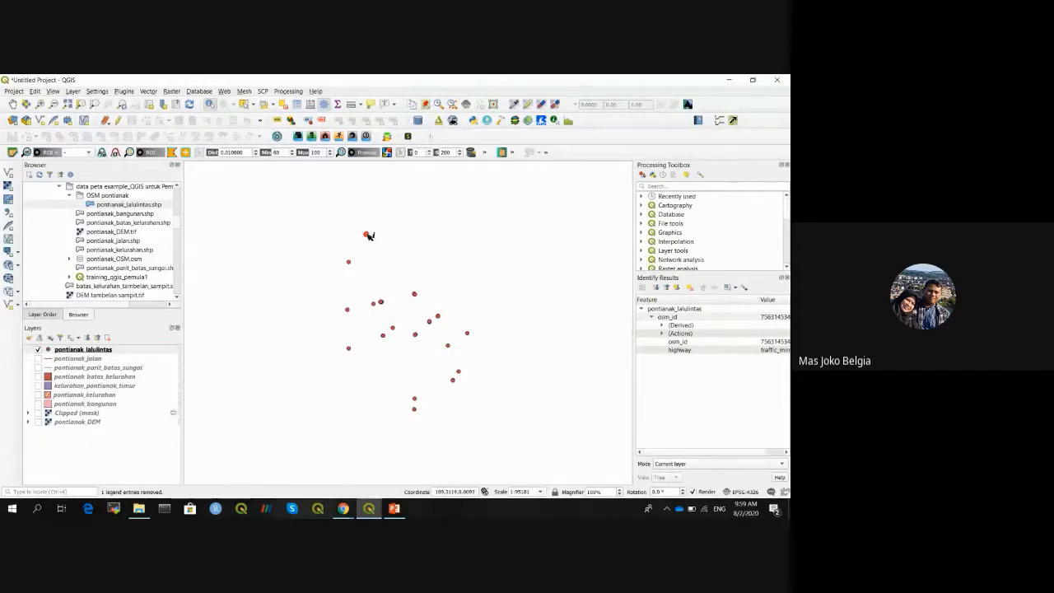
left_click_drag(634, 310, 507, 308)
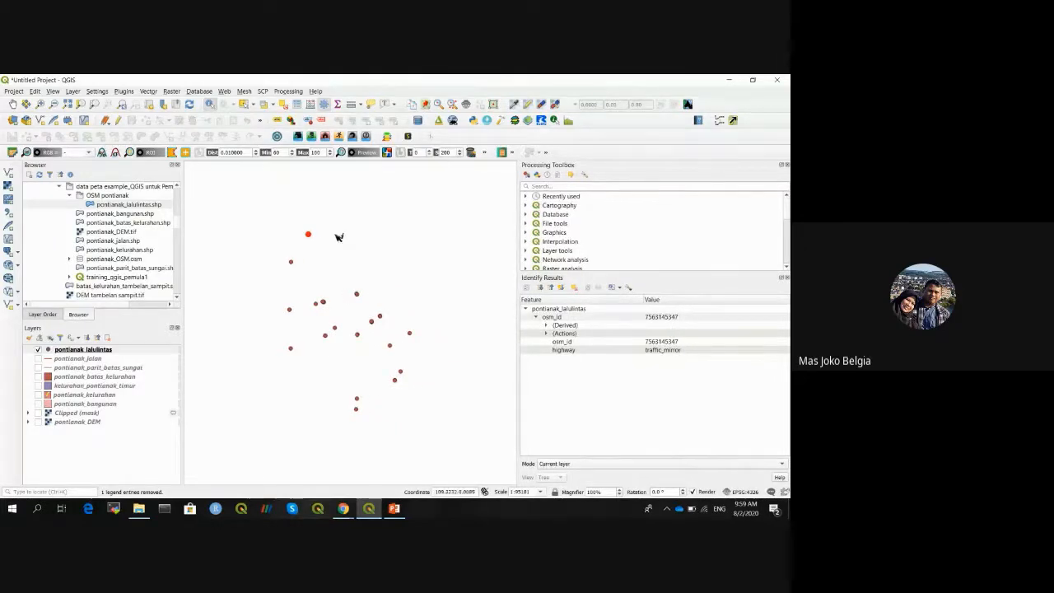
- Expand Derived and Actions to read Feature ID 29, X 109.3112, Y 0.0090, highway traffic_mirror
left_click(547, 325)
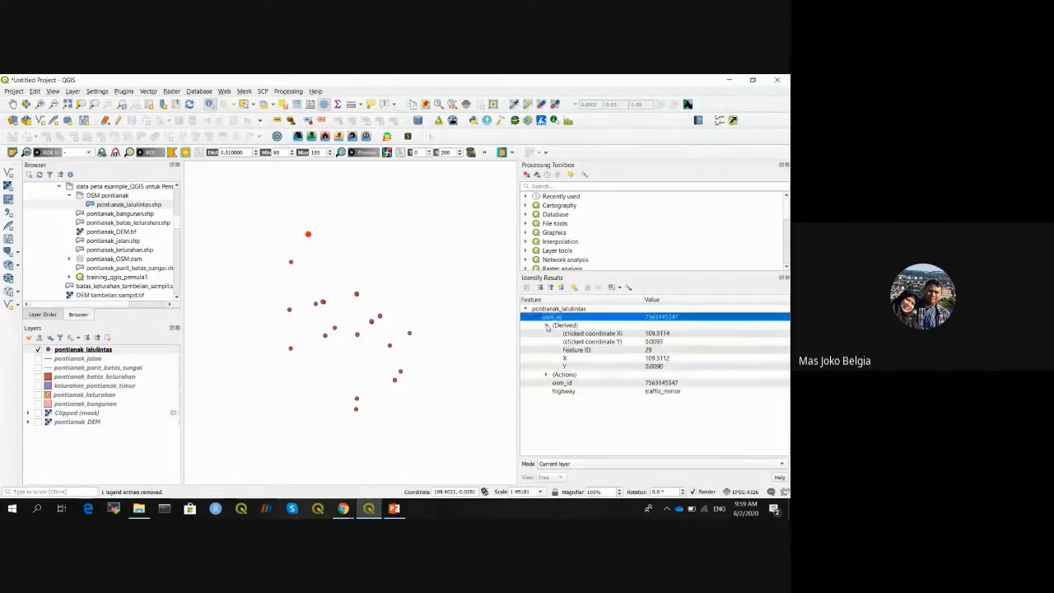
left_click(599, 366)
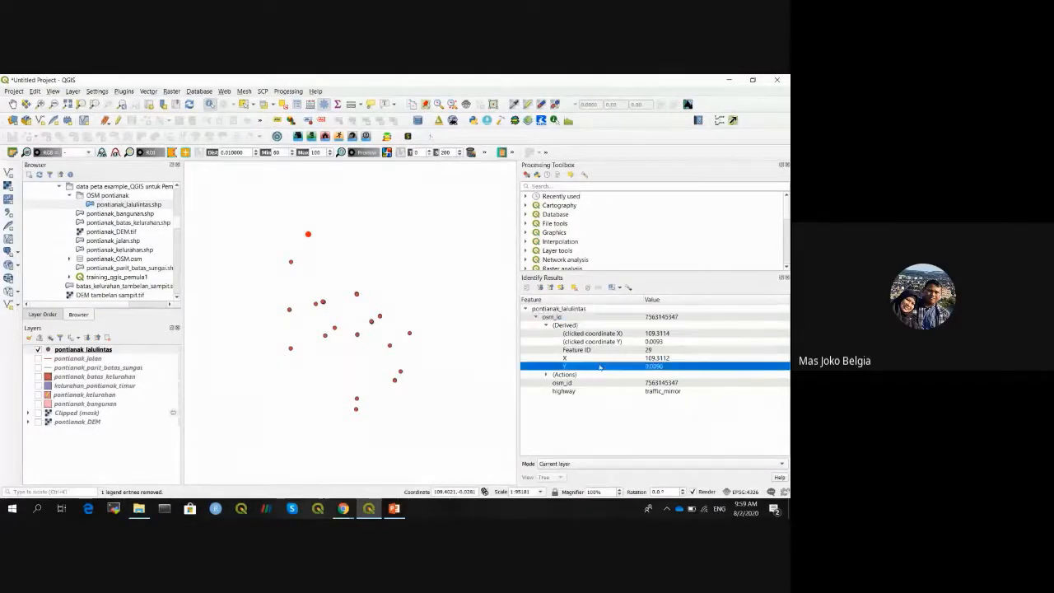
left_click(596, 358)
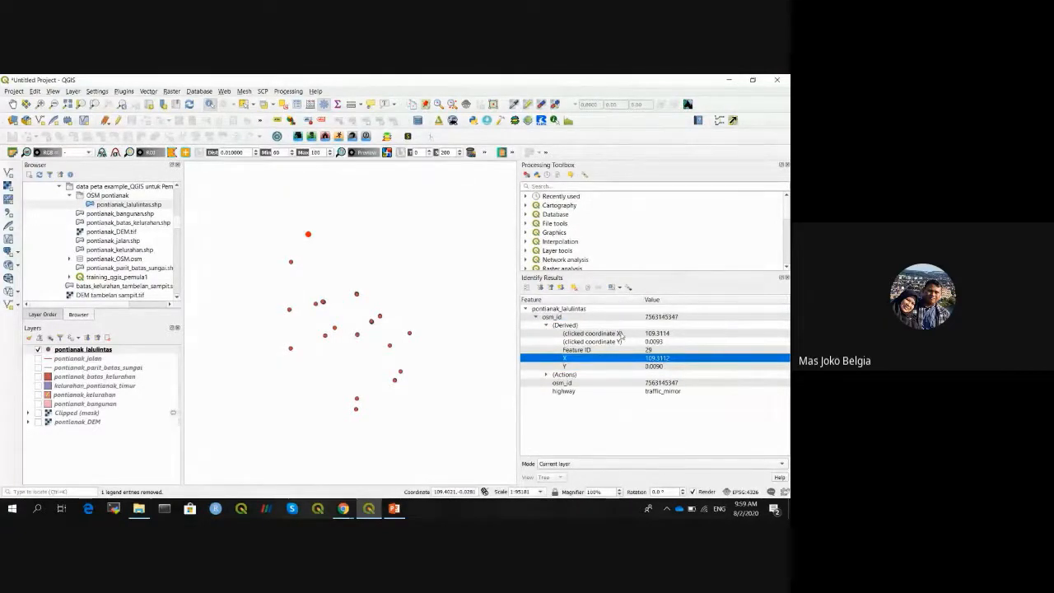
left_click(621, 333)
left_click(621, 342)
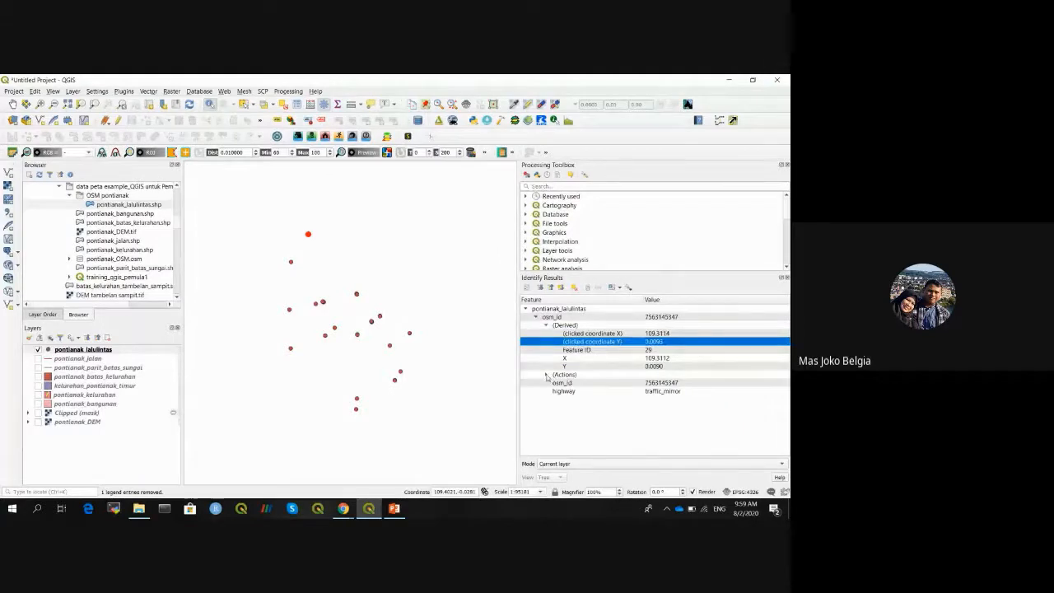
left_click(546, 375)
left_click(570, 400)
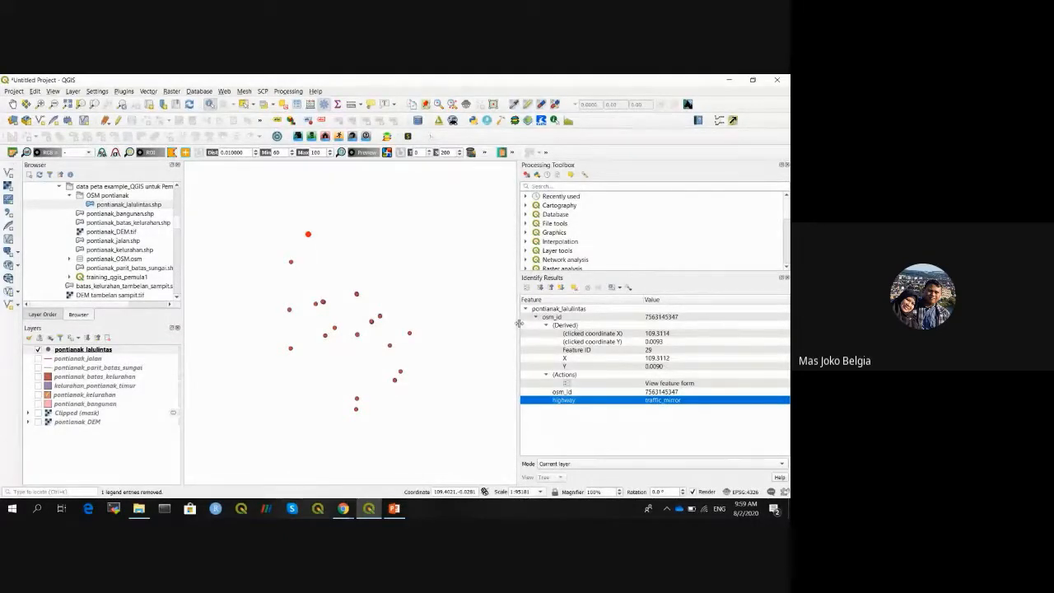
left_click_drag(519, 323, 594, 323)
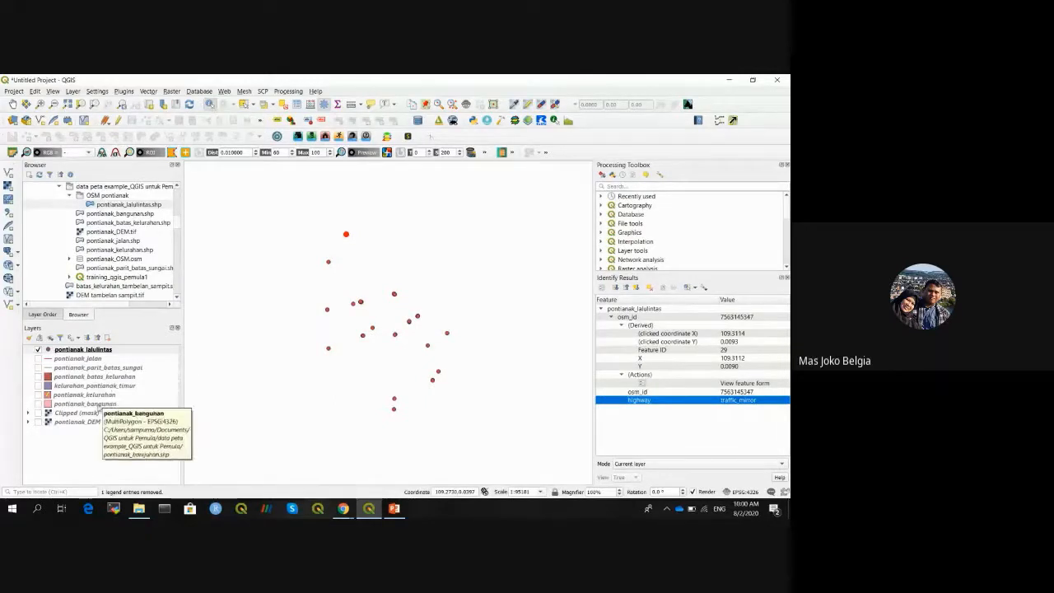
- Show the pontianak_DEM raster and hide the traffic points layer
left_click(84, 422)
left_click(38, 422)
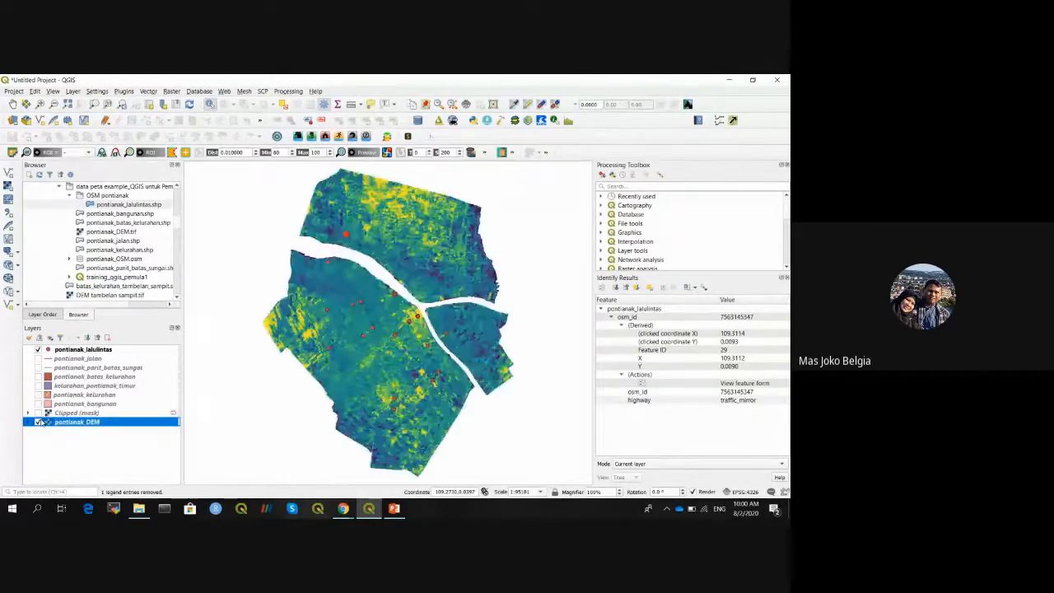
left_click(38, 350)
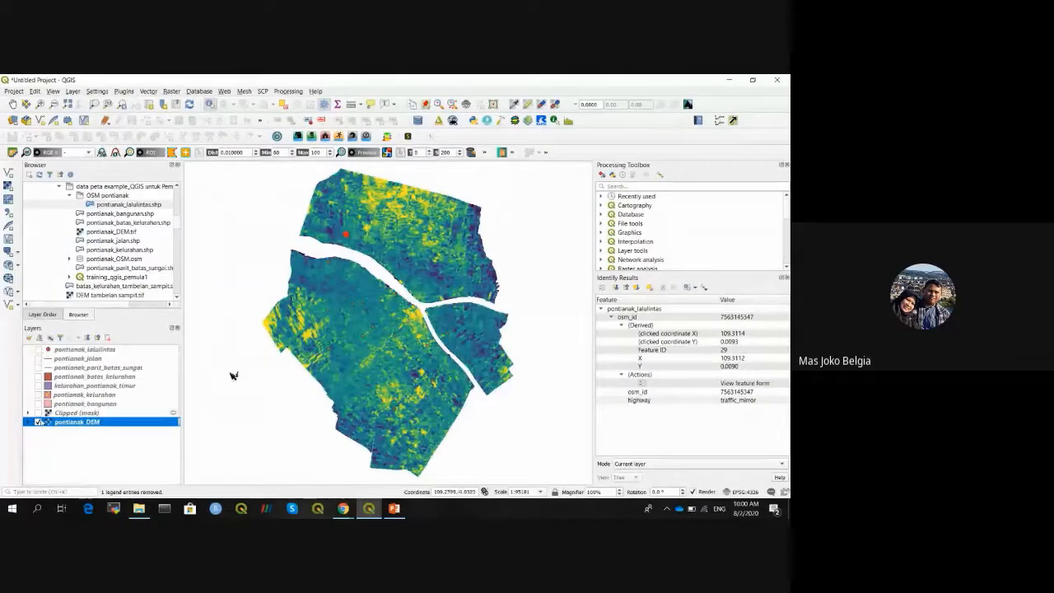
- Zoom into the DEM and identify a pixel with Band 1 elevation 8.363422
left_click(41, 105)
left_click_drag(318, 314, 414, 372)
left_click_drag(306, 305, 410, 368)
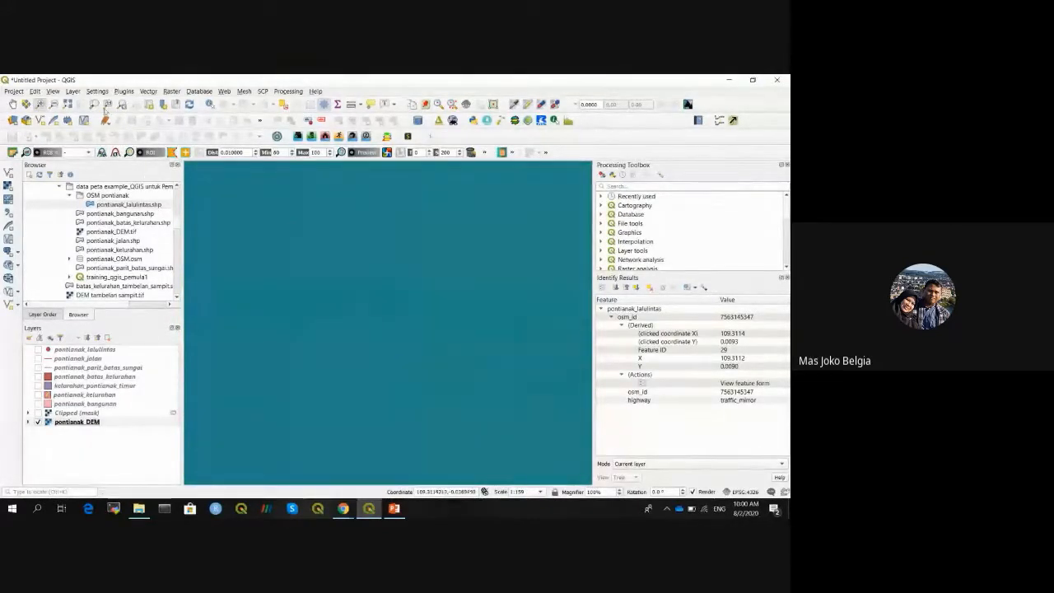
left_click(54, 105)
left_click(357, 332)
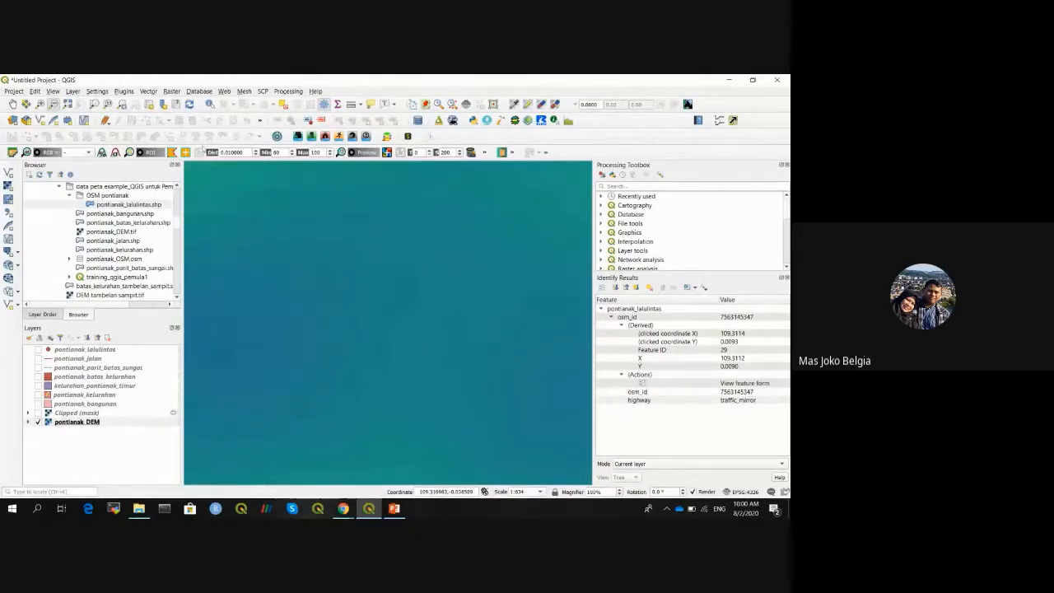
left_click(208, 105)
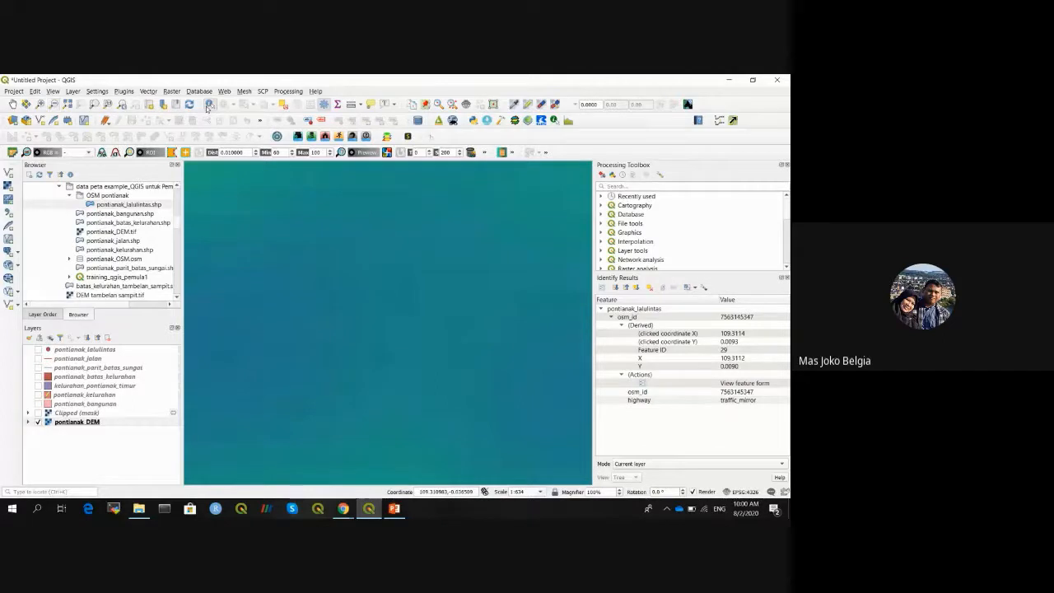
left_click(333, 382)
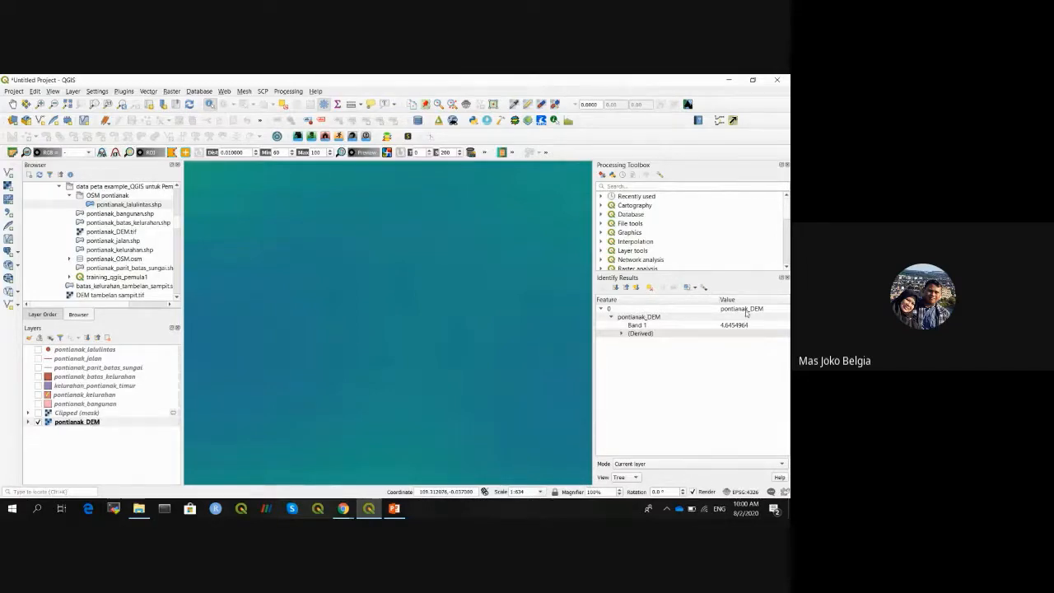
left_click(647, 325)
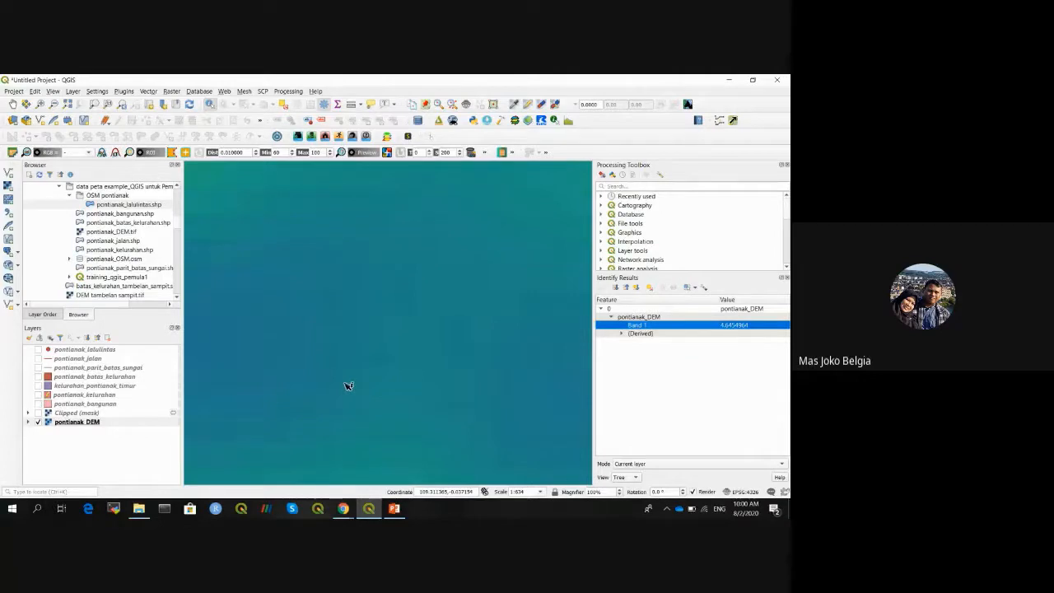
- Zoom out, read the DEM elevation at another spot, then hide pontianak_DEM
left_click(54, 104)
left_click(362, 266)
left_click(362, 266)
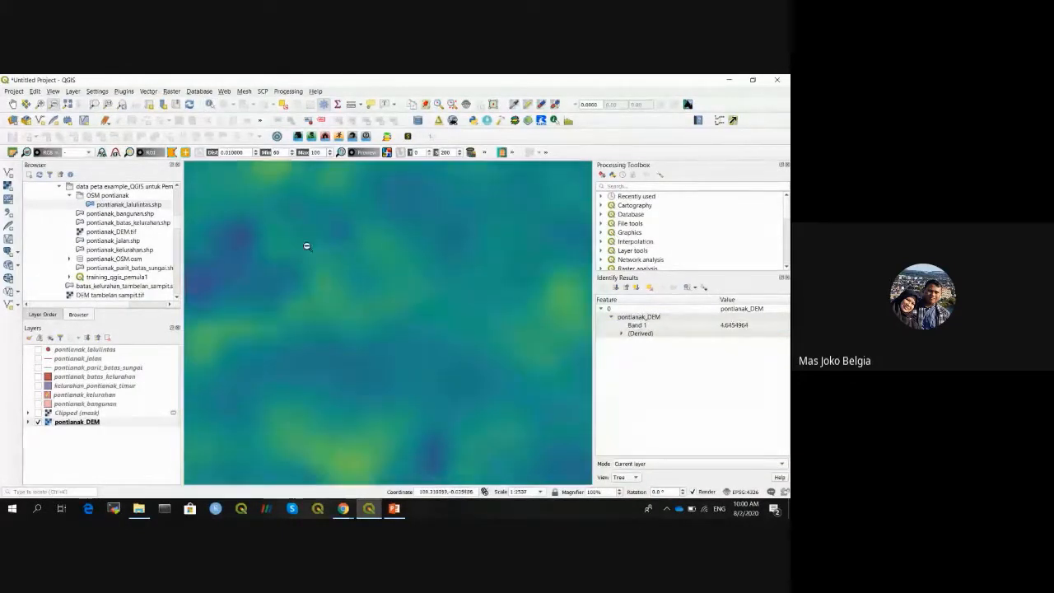
left_click(330, 279)
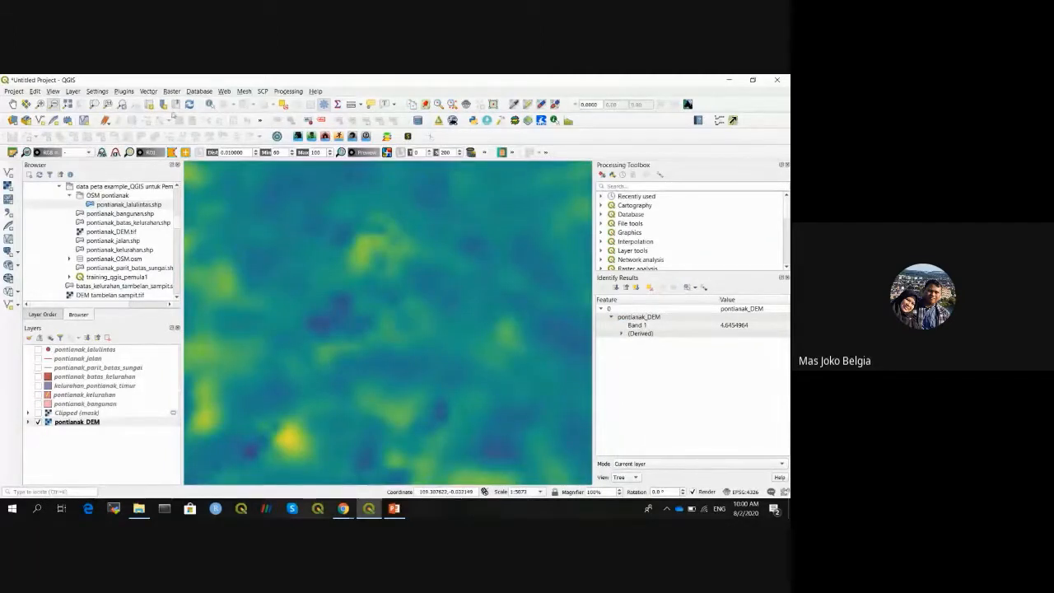
left_click(210, 105)
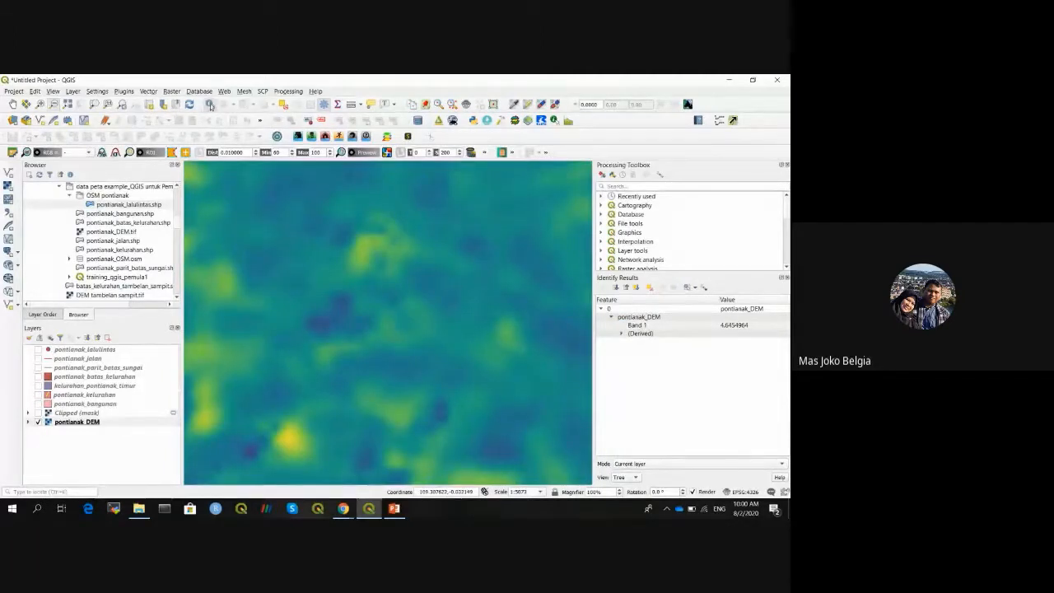
left_click(364, 251)
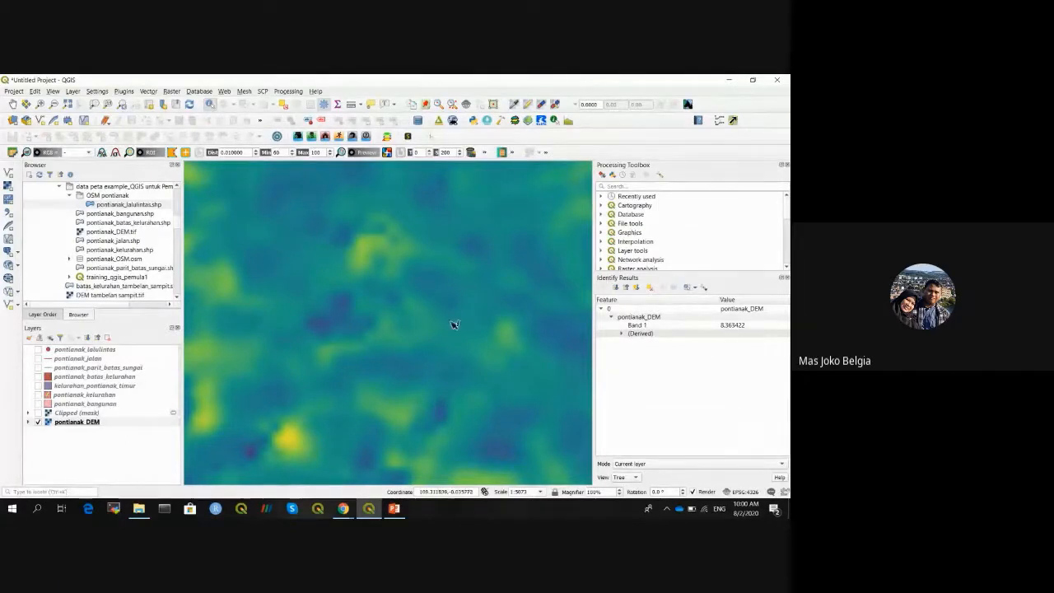
left_click(37, 421)
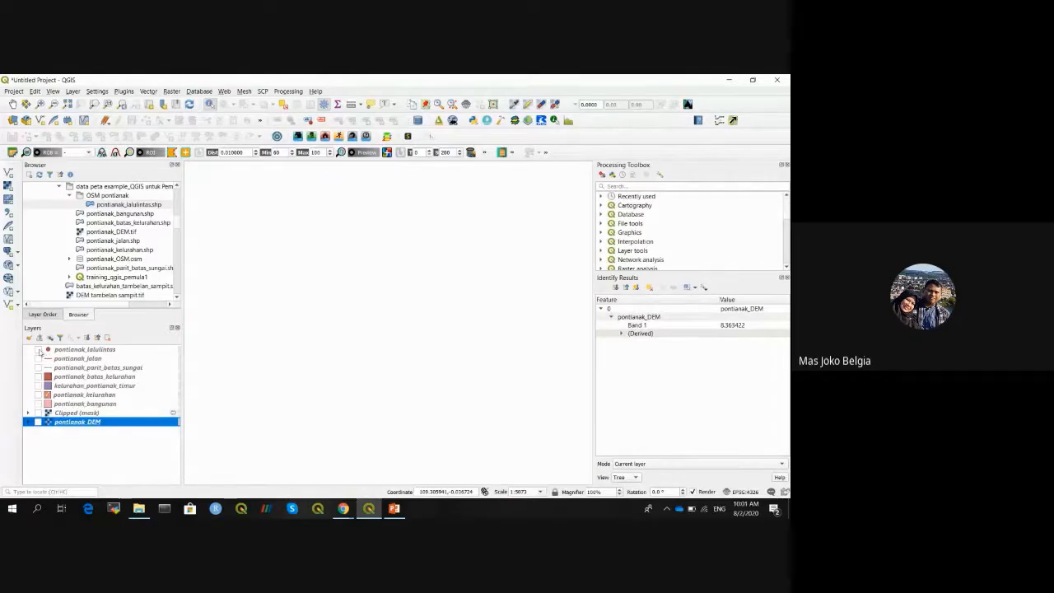
- Show the pontianak_lalulintas points and zoom out to all of them
left_click(38, 349)
left_click(97, 350)
left_click(66, 106)
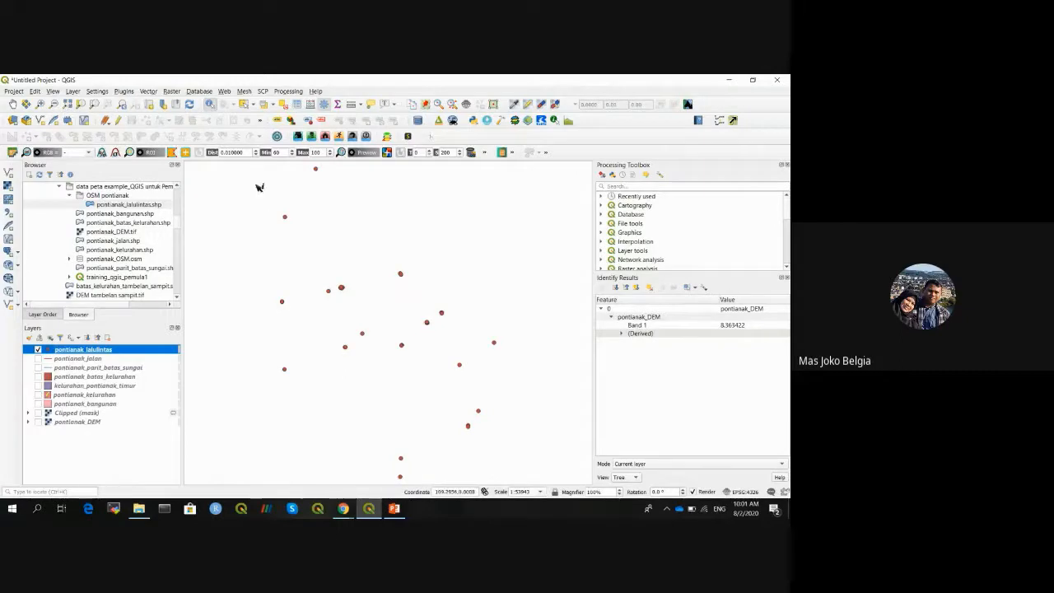
- Open the traffic points attribute table and sort it by osm_id and highway
left_click(297, 107)
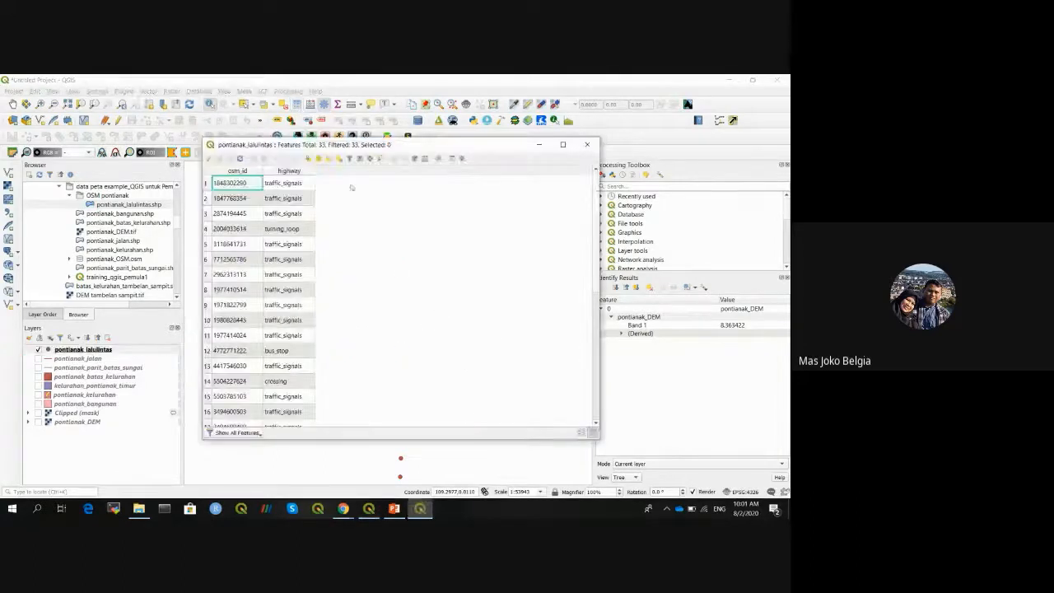
left_click_drag(373, 145, 633, 127)
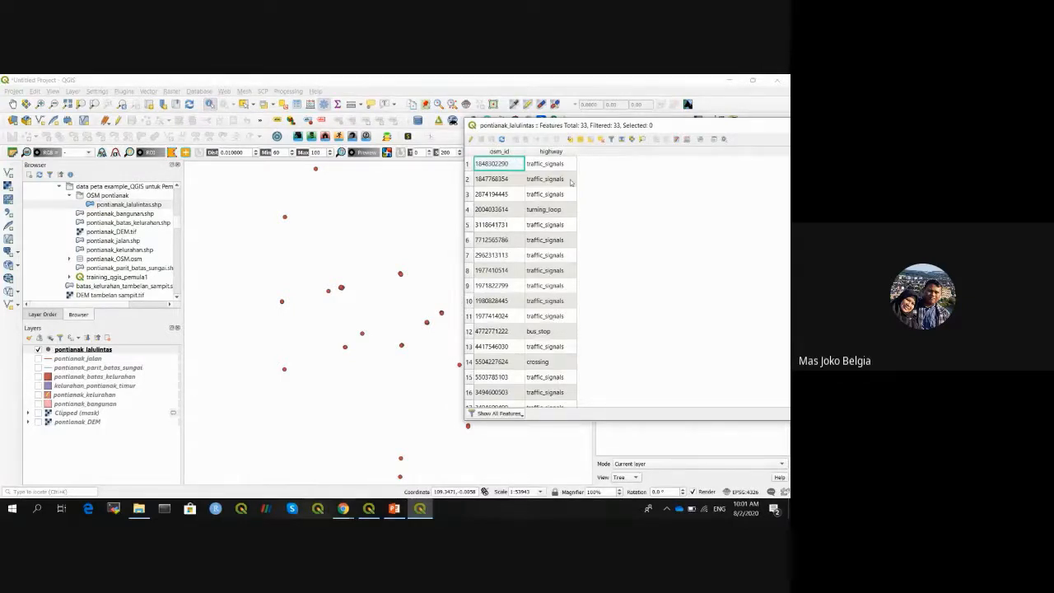
left_click(499, 152)
left_click(557, 153)
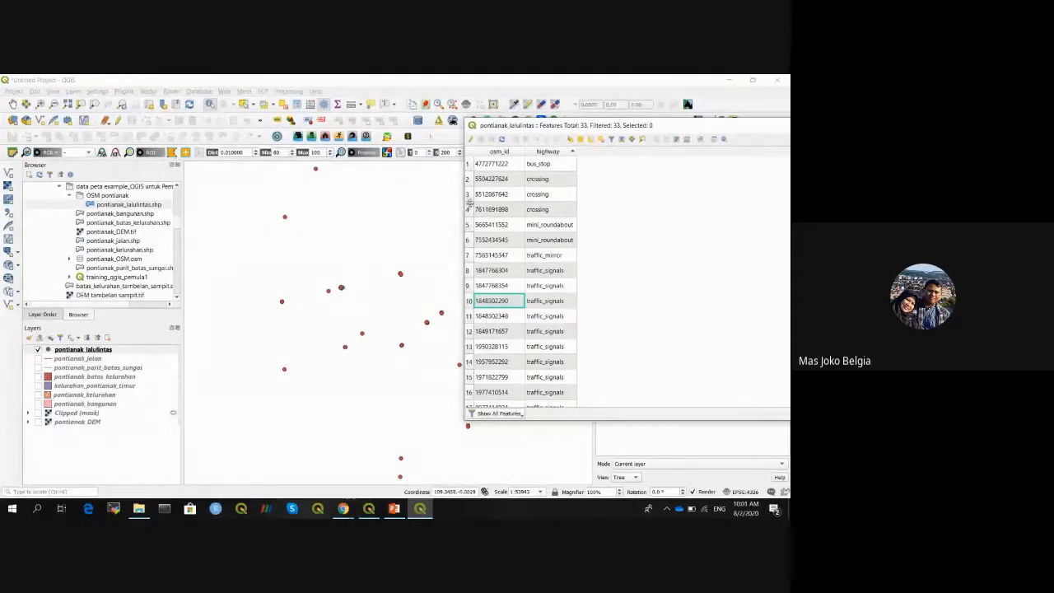
- Identify a crossing point on the map, rearrange the table, and return to the map window
left_click(288, 219)
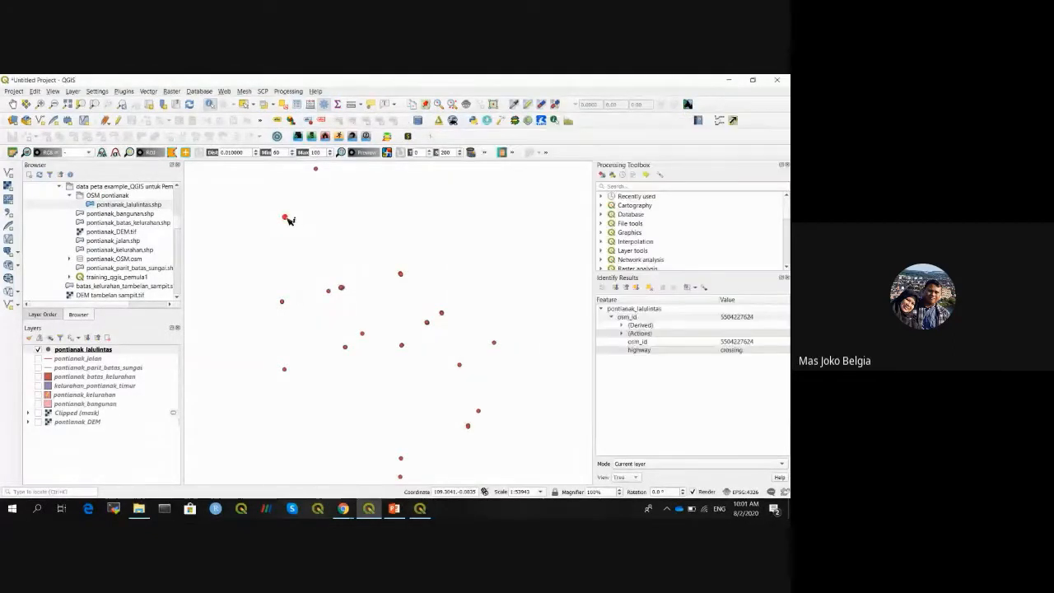
left_click(421, 509)
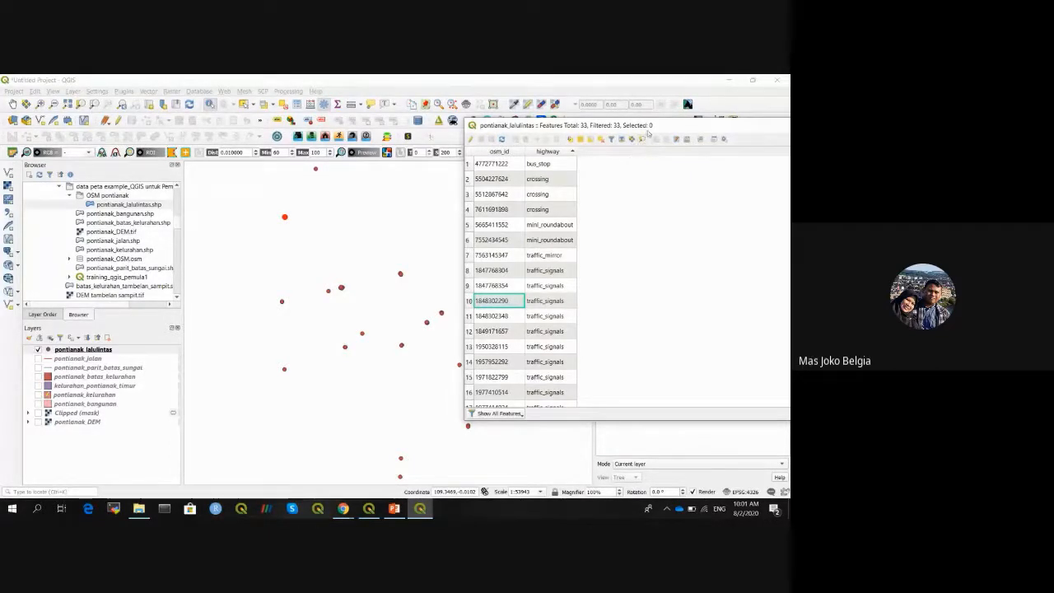
left_click_drag(648, 132, 561, 126)
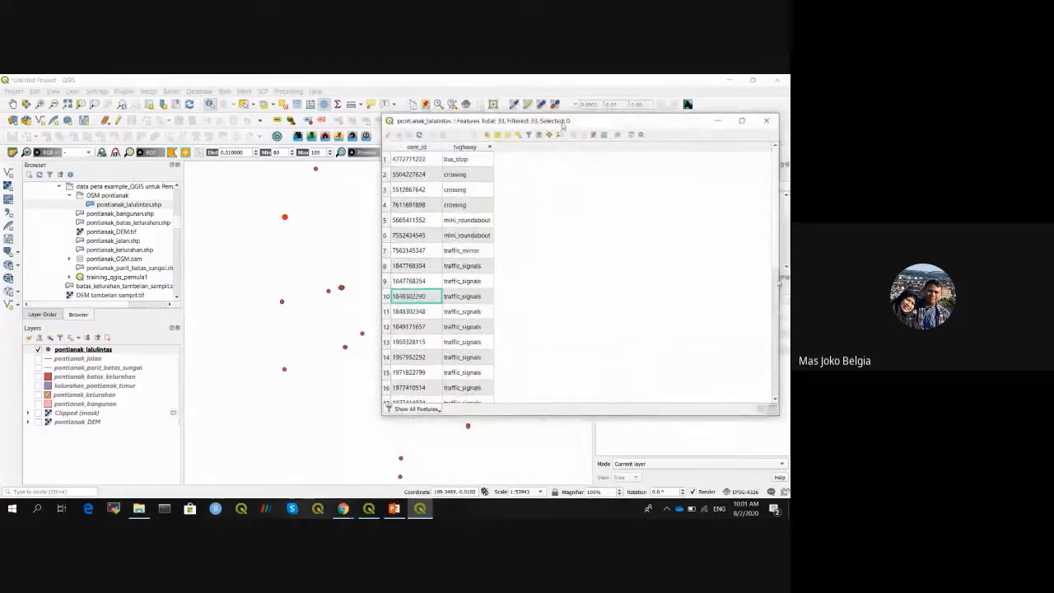
scroll(777, 311, "down", 2)
scroll(770, 224, "up", 5)
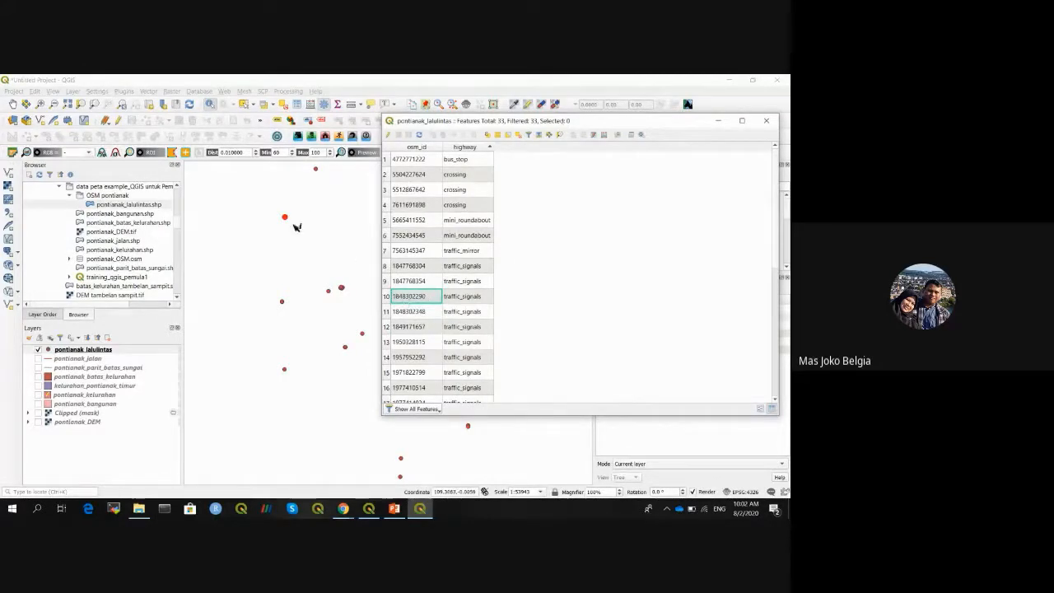
left_click(285, 304)
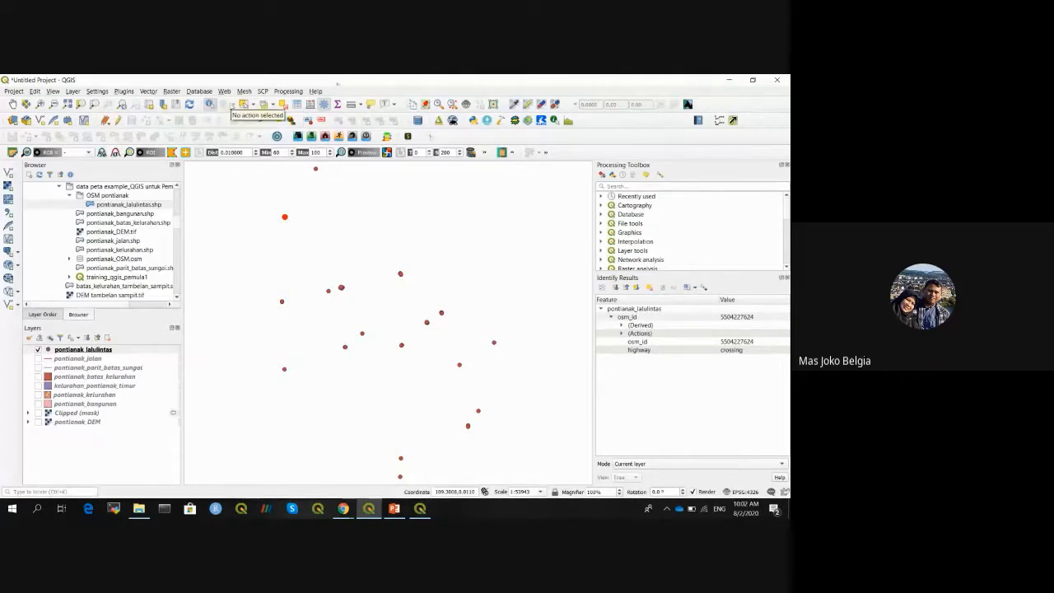
- Box-select two traffic points, clear the selection, then select a single point
left_click(244, 105)
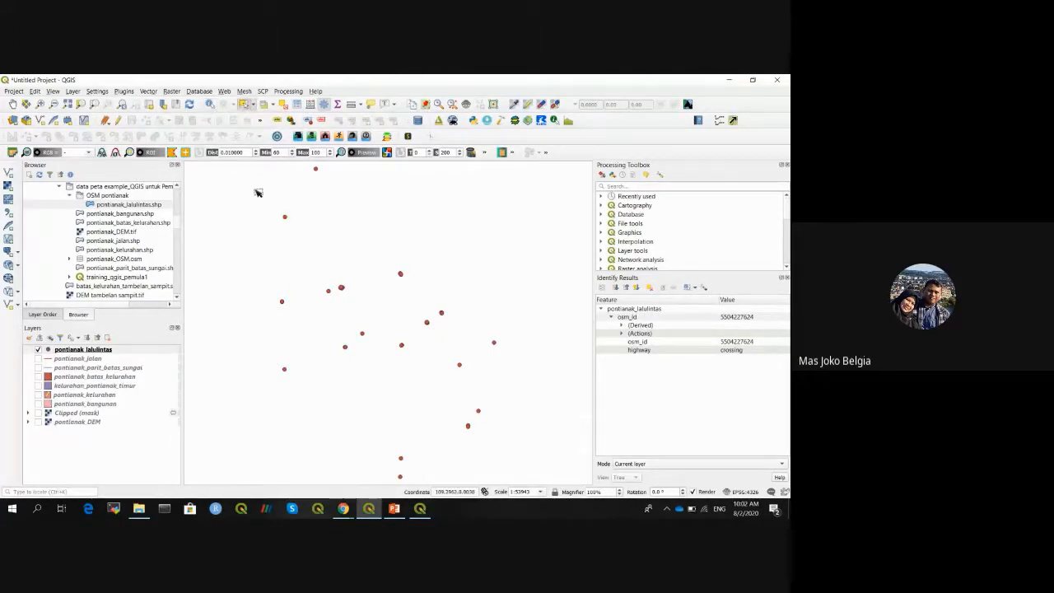
left_click_drag(247, 198, 308, 314)
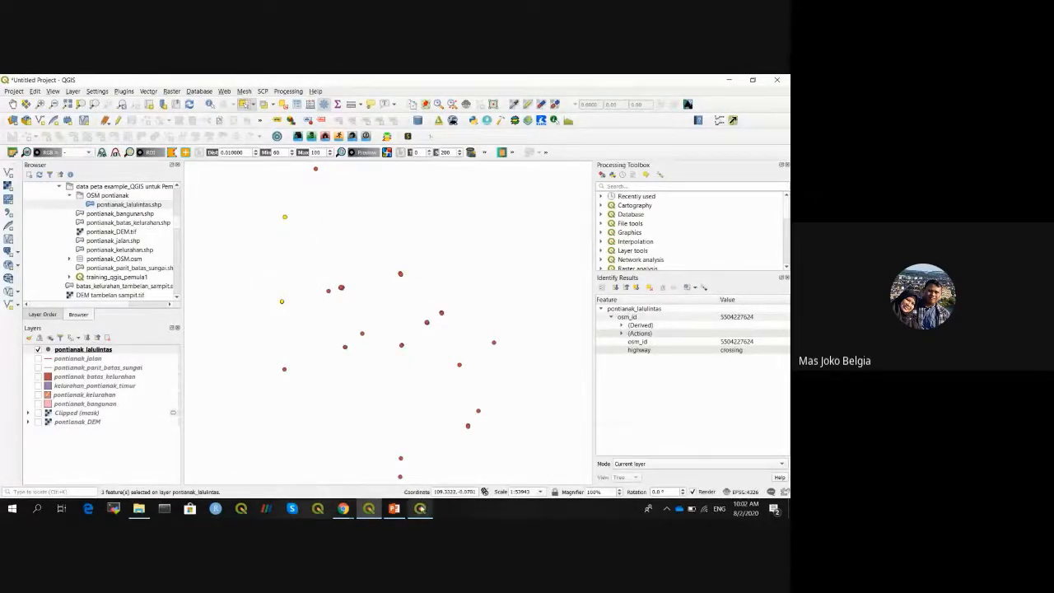
left_click(420, 508)
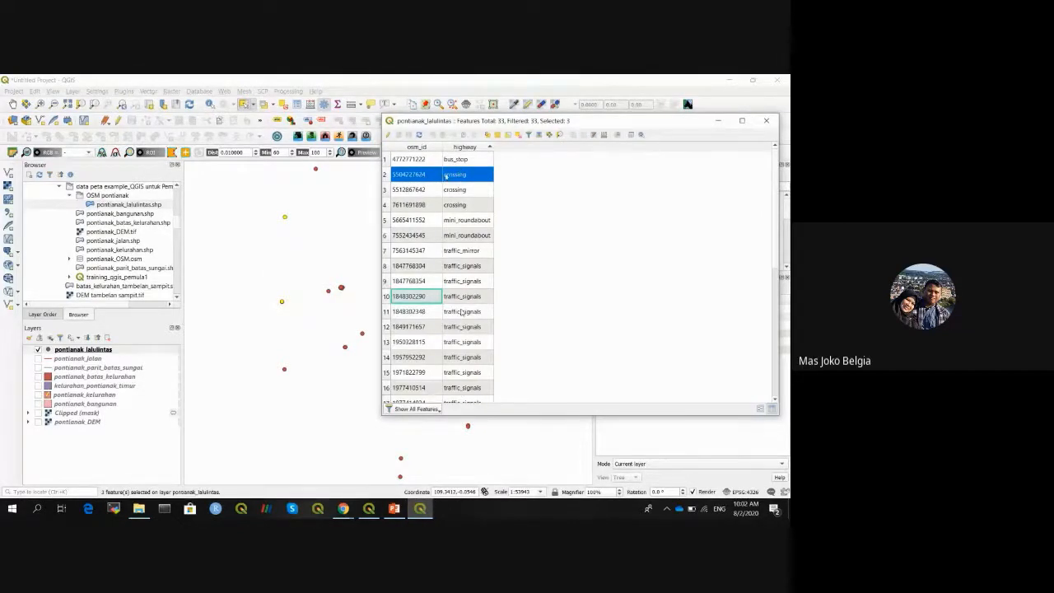
left_click(318, 255)
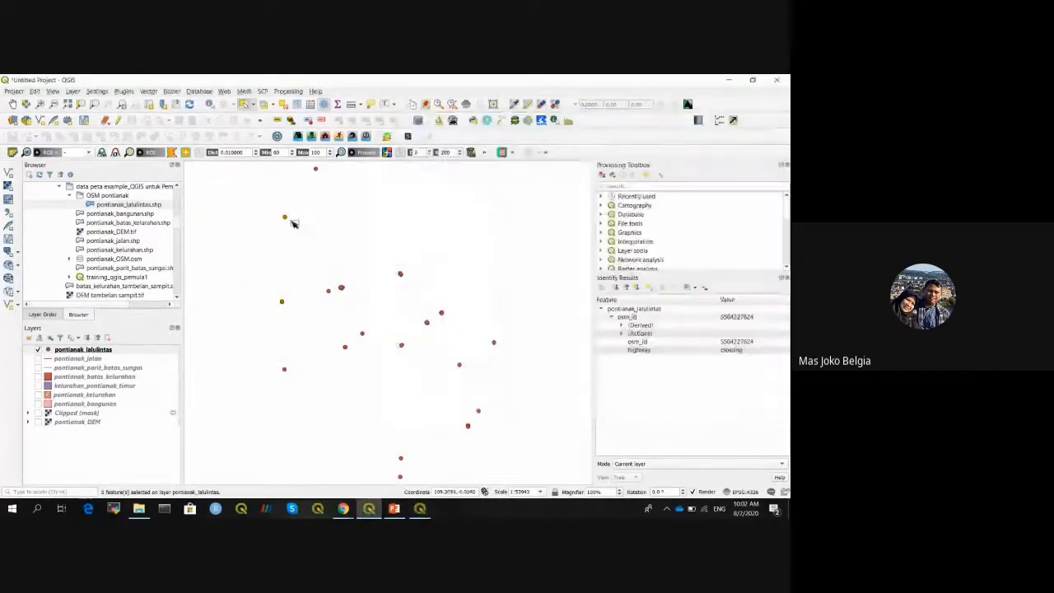
left_click(330, 291)
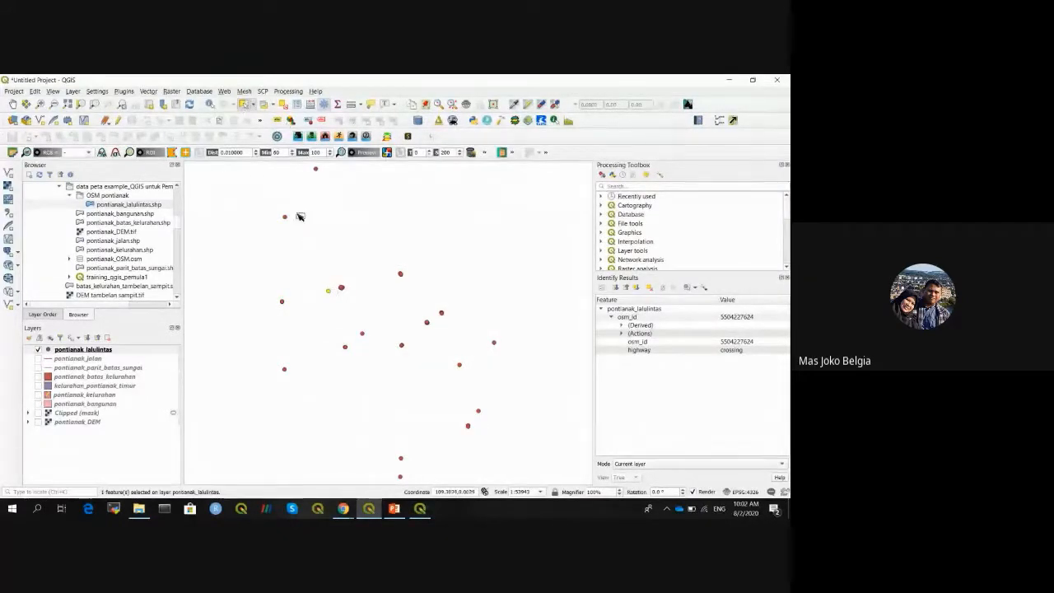
- Zoom the map to the selected point from the attribute table, then close the table
key("F6")
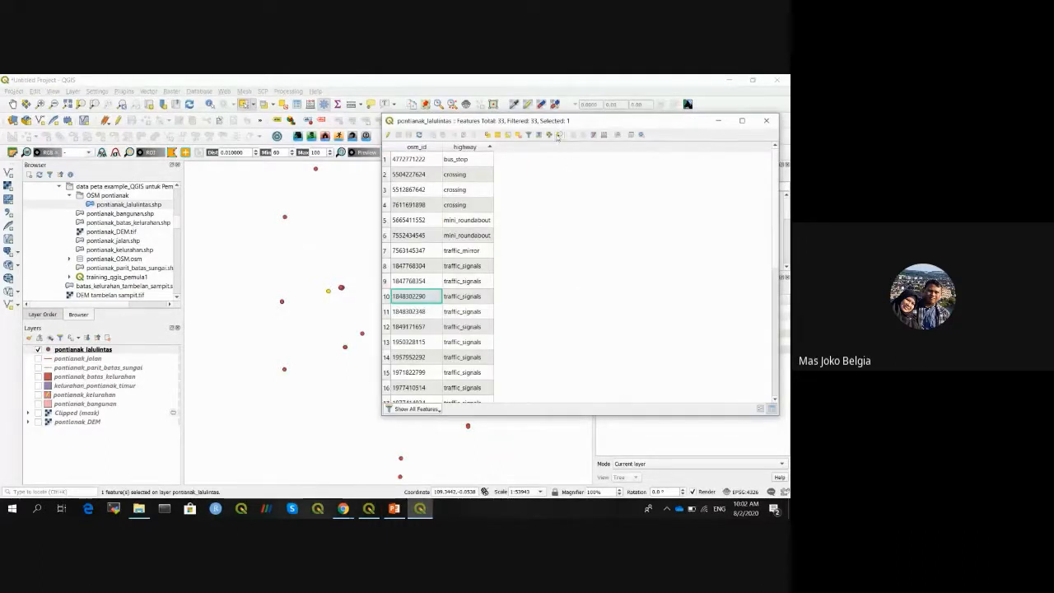
left_click(557, 135)
left_click_drag(522, 123, 584, 151)
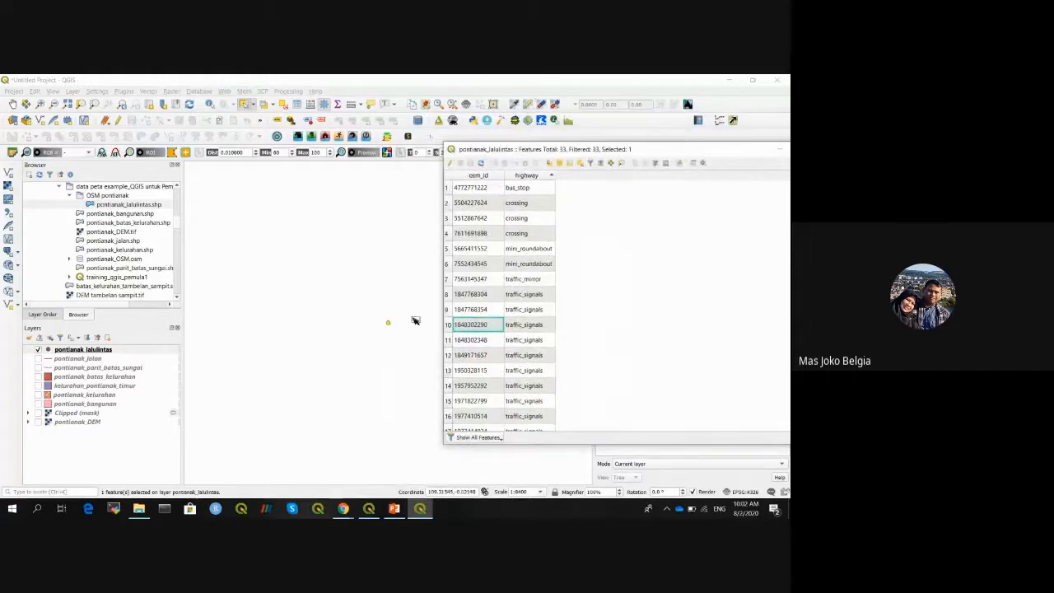
left_click_drag(741, 153, 643, 157)
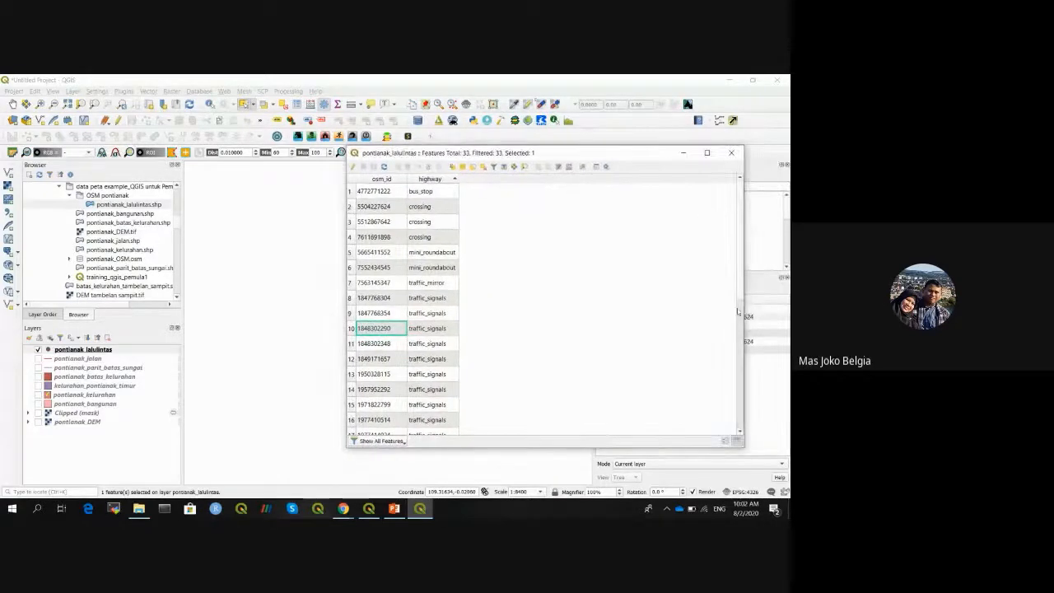
scroll(741, 290, "down", 4)
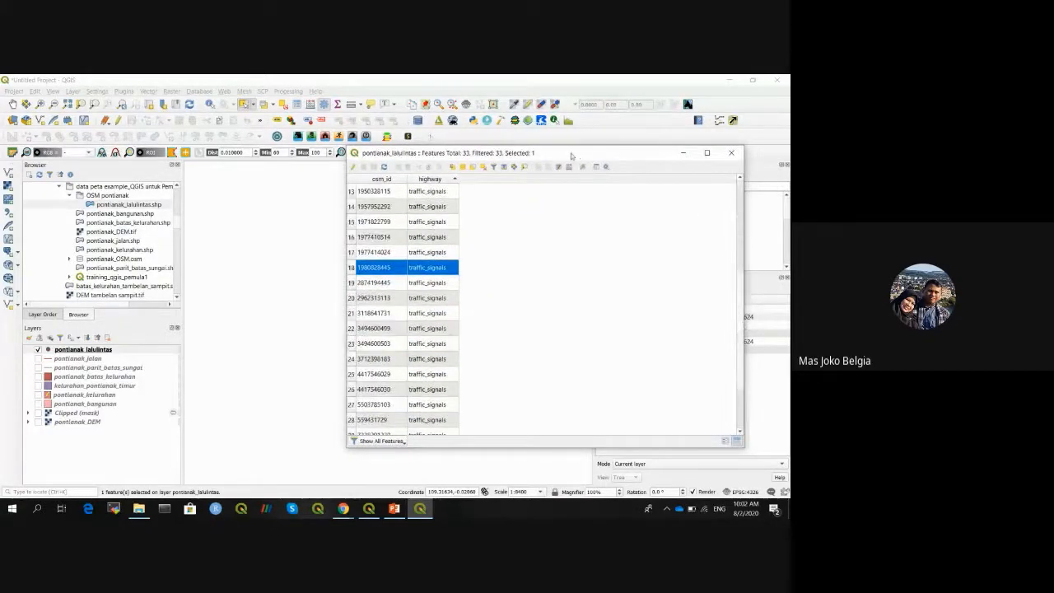
left_click_drag(571, 155, 683, 173)
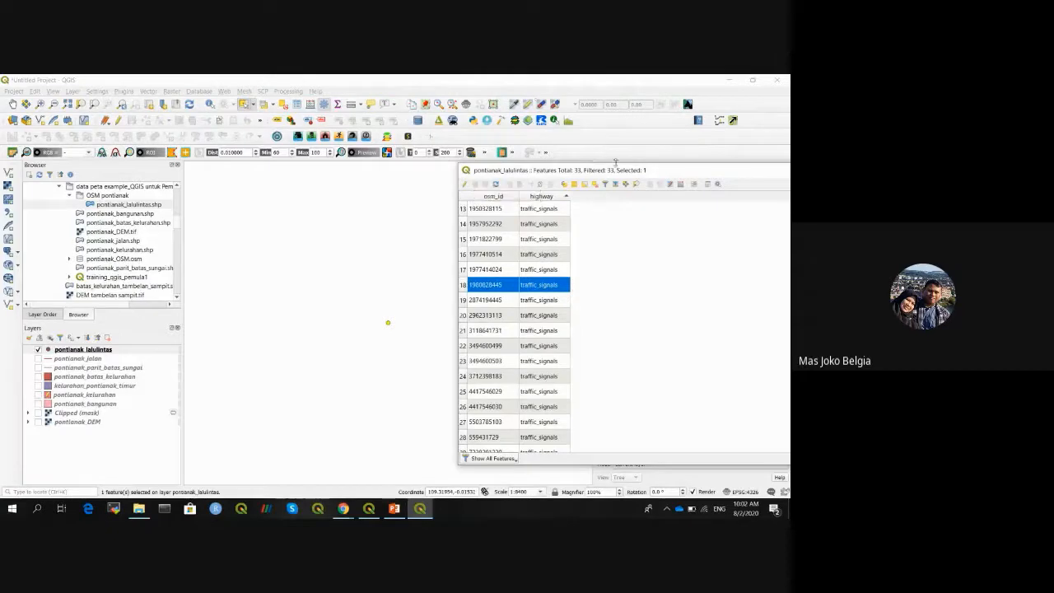
left_click_drag(619, 170, 419, 171)
left_click(646, 175)
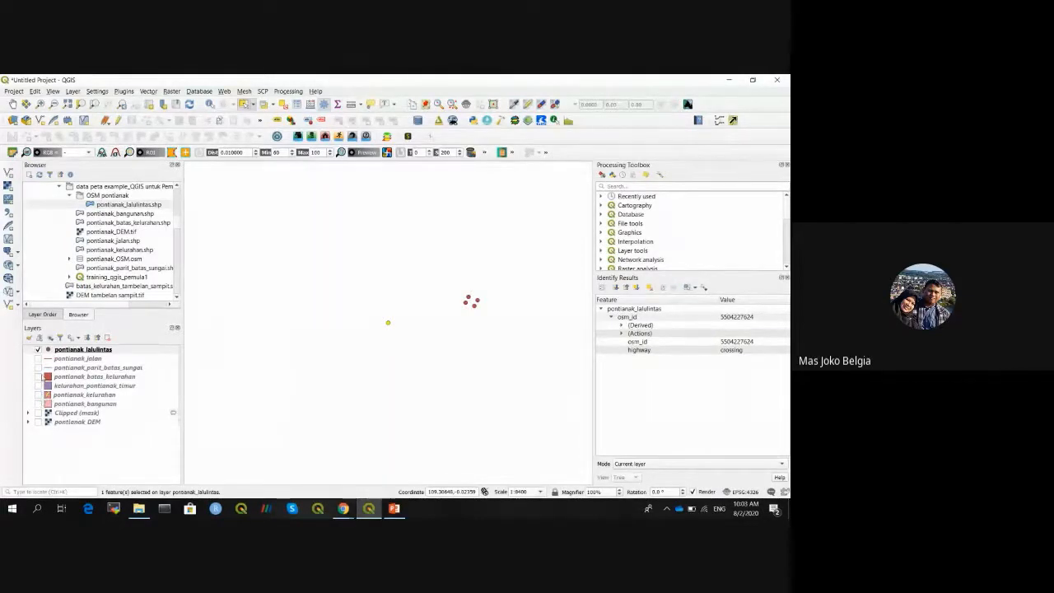
- Show pontianak_batas_kelurahan at full extent, hide the traffic points, and make kelurahan the current layer
left_click(38, 376)
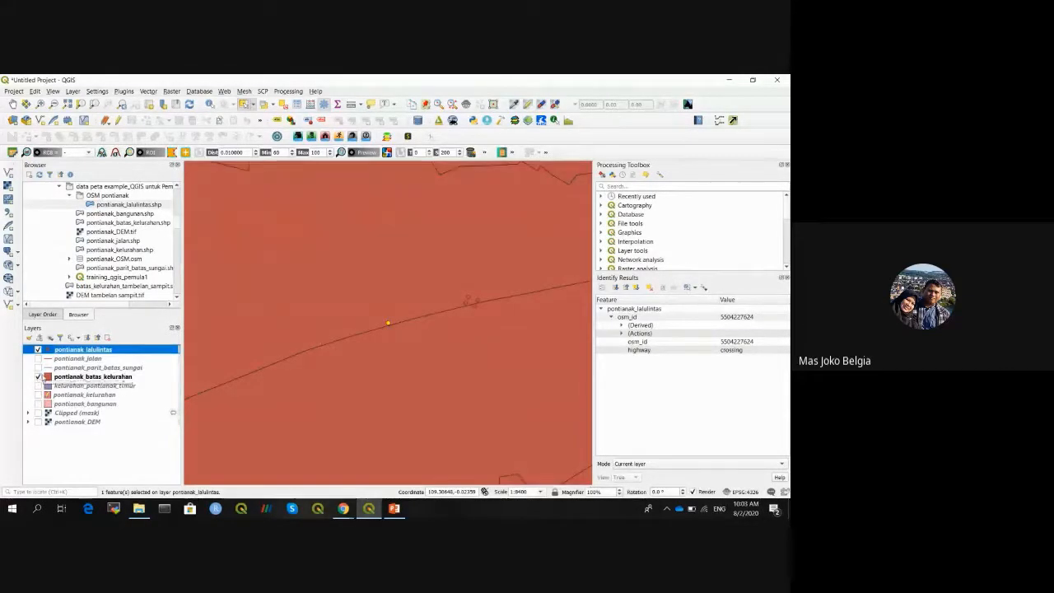
left_click(38, 349)
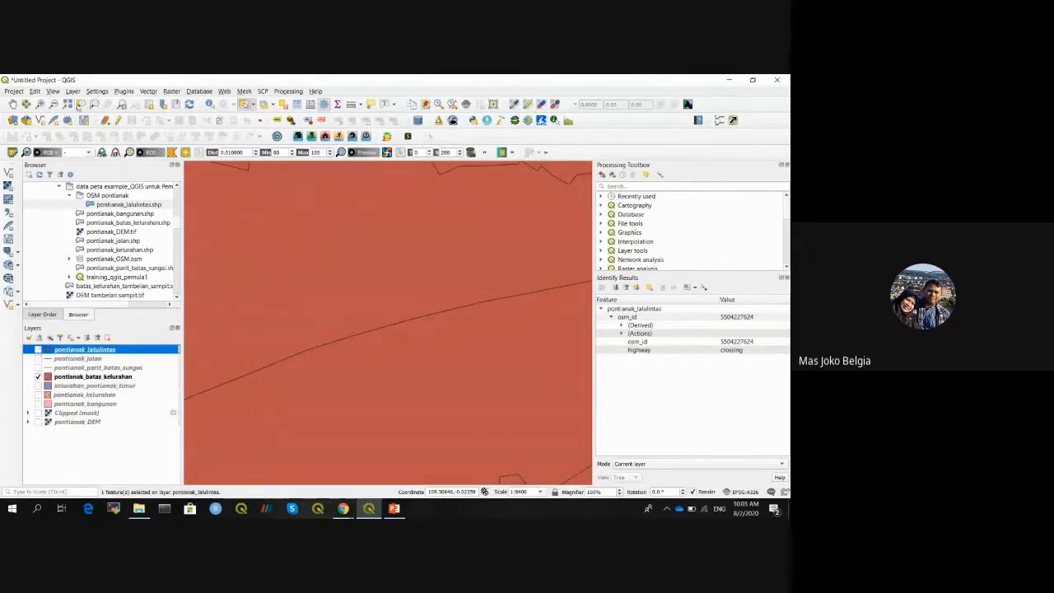
left_click(73, 105)
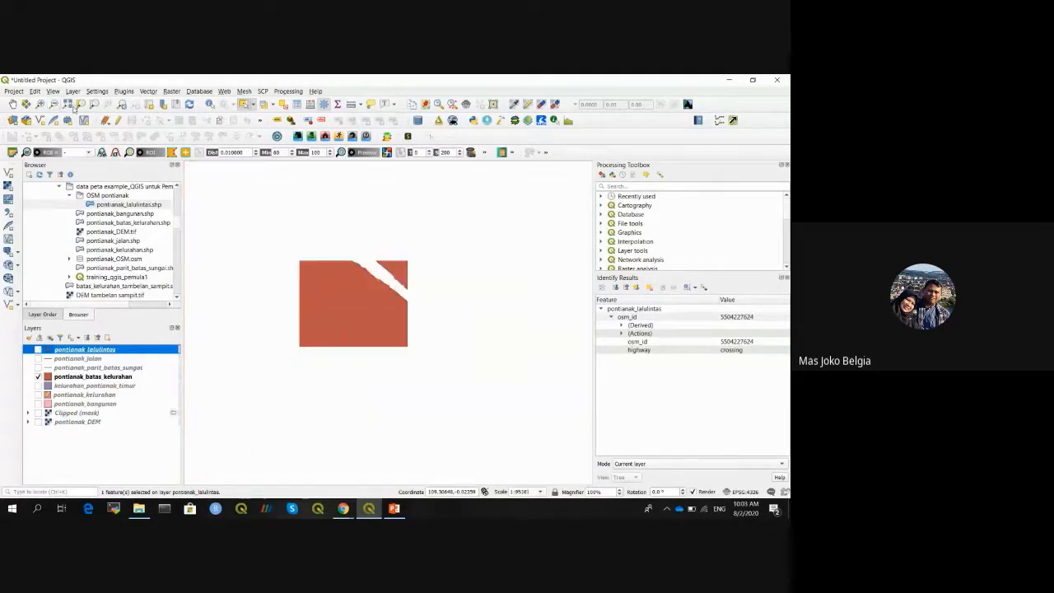
left_click(299, 104)
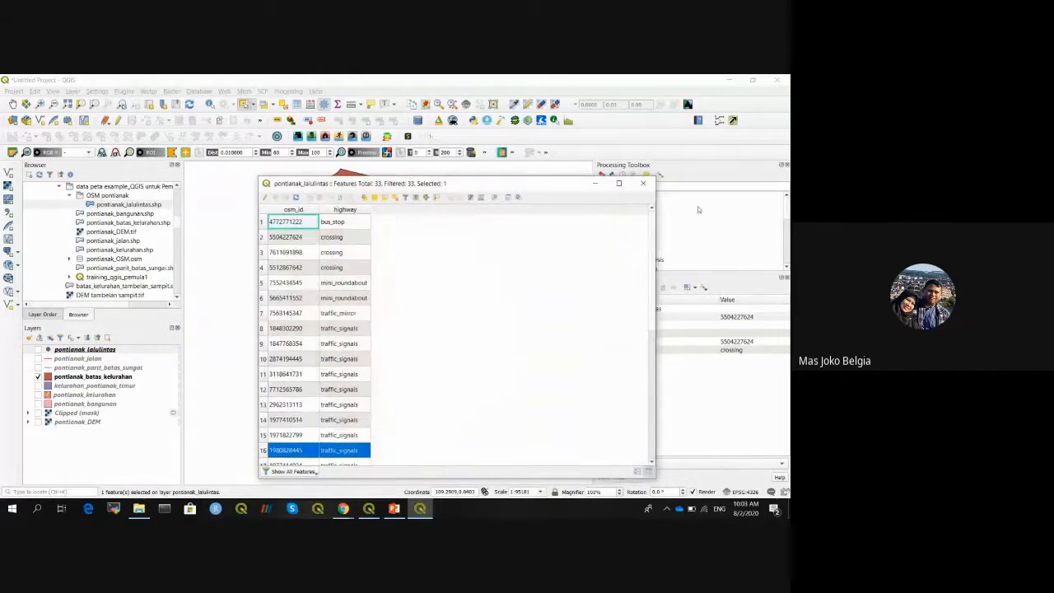
left_click(643, 182)
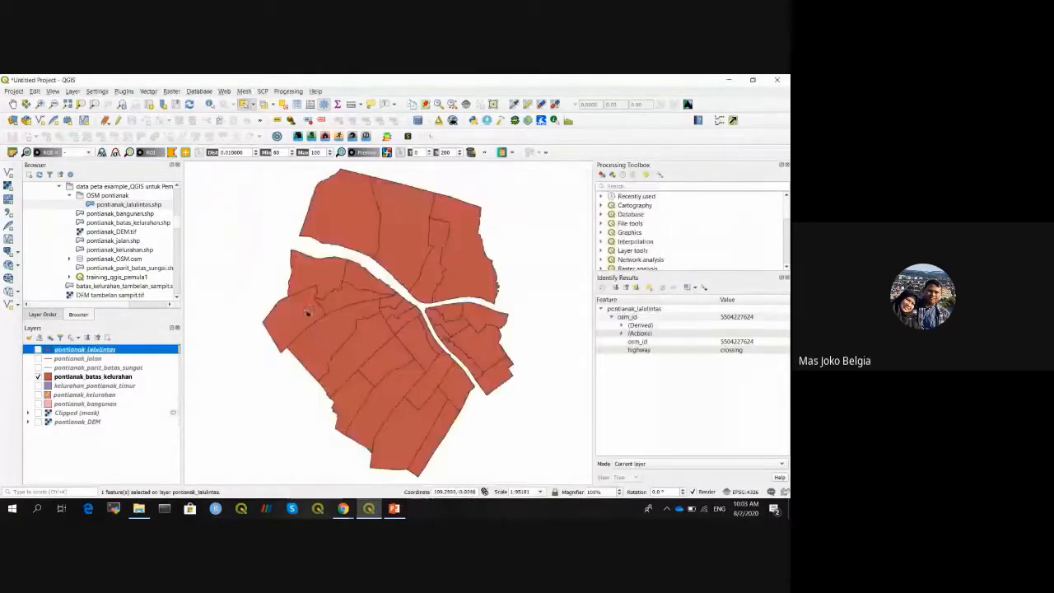
left_click(128, 377)
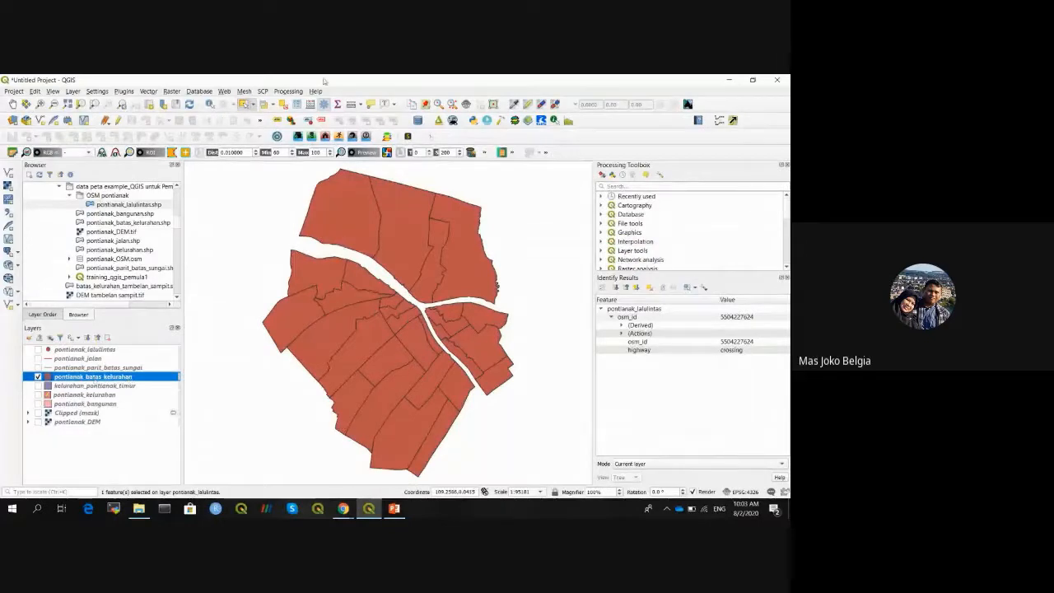
- Open the kelurahan attribute table (29 features), move it aside, and select the northern polygon
left_click(298, 104)
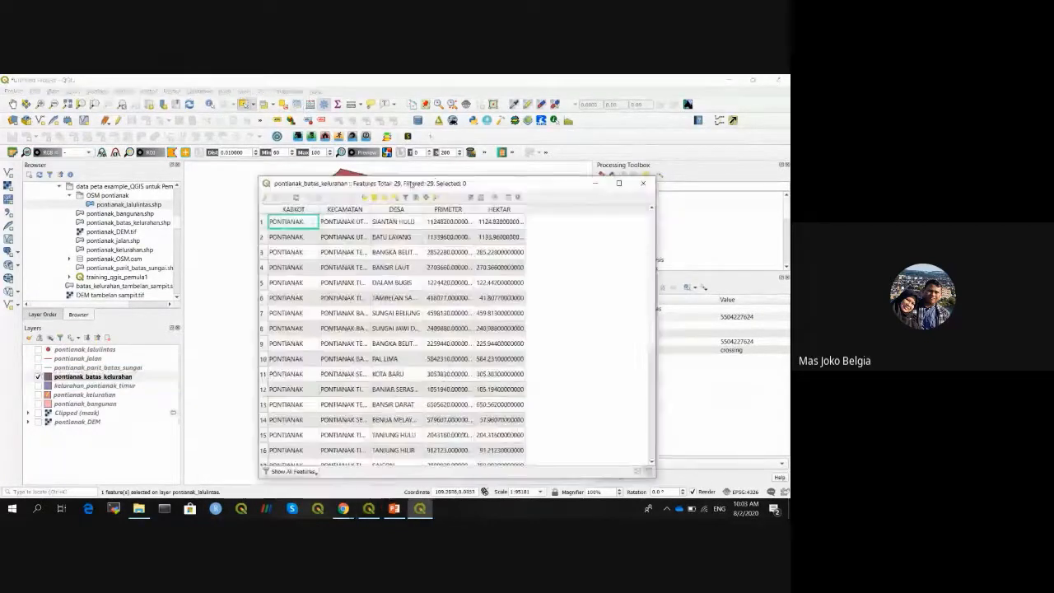
left_click_drag(431, 179, 577, 141)
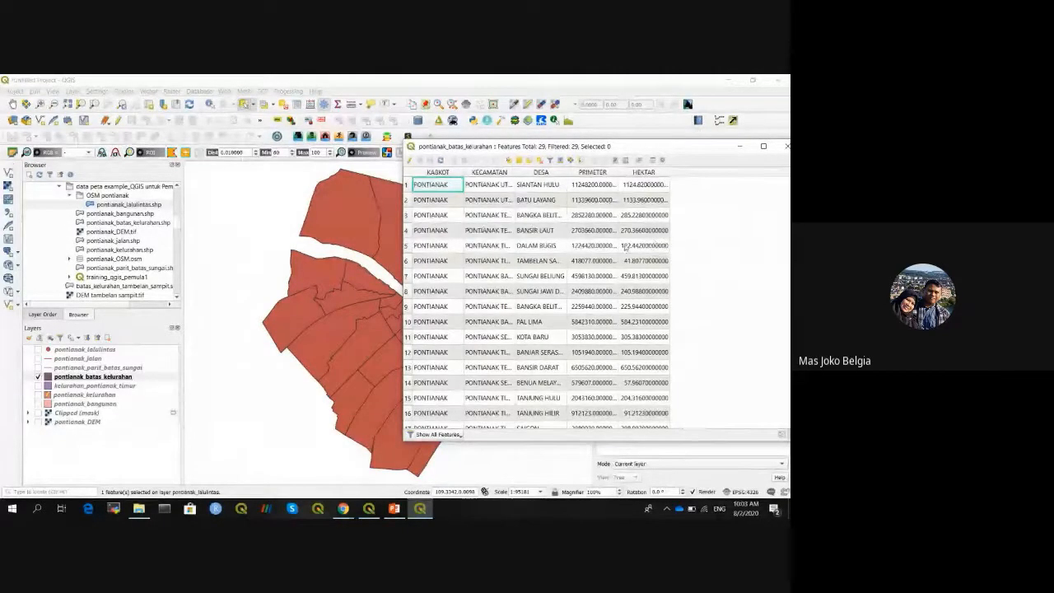
left_click_drag(609, 146, 603, 150)
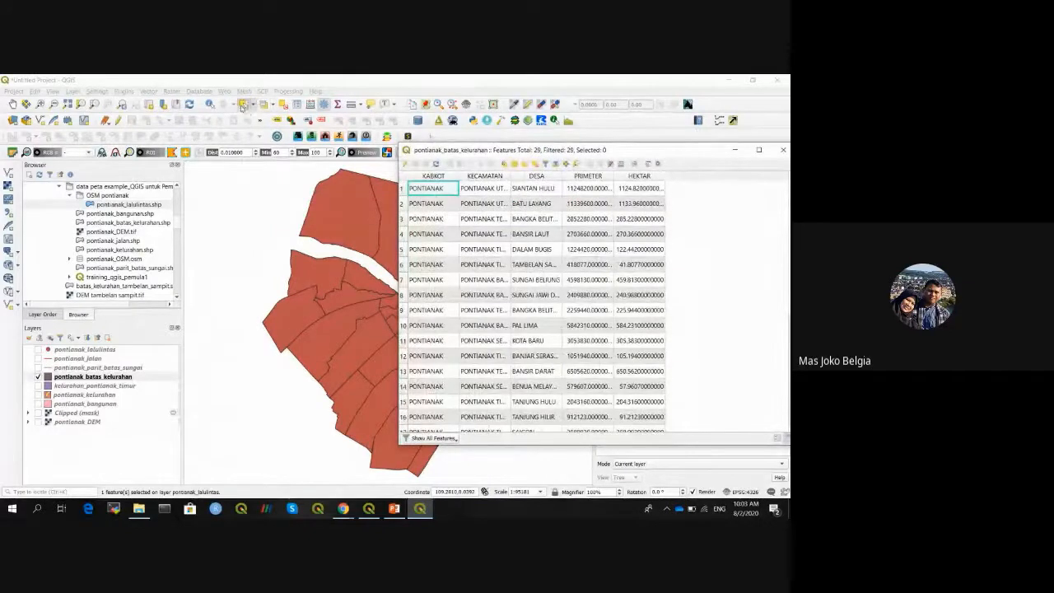
left_click(337, 228)
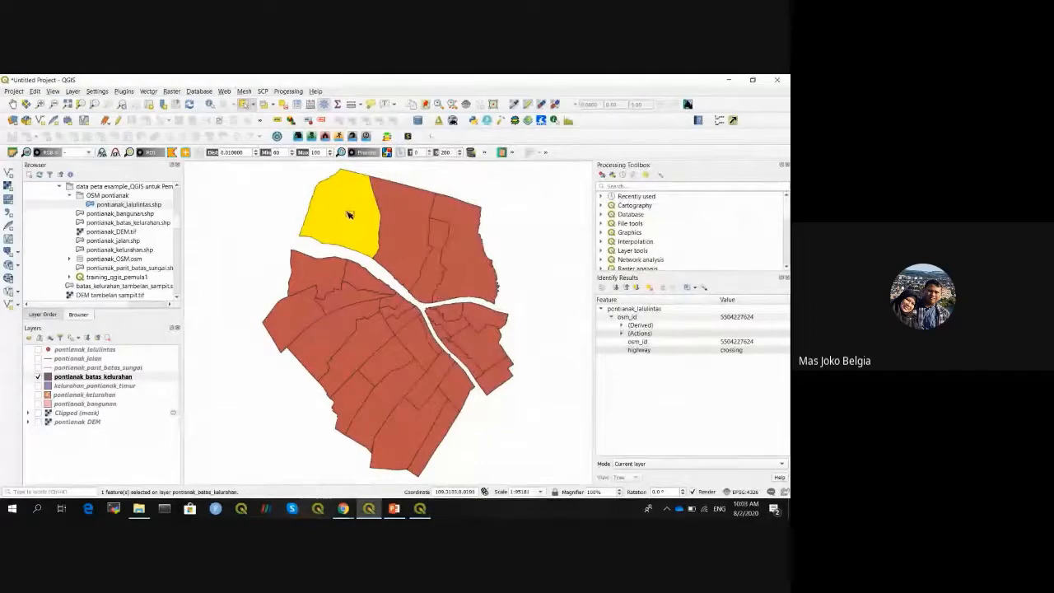
- Select row 6, Tambelan Sampit, in the kelurahan table and zoom the map to it
left_click(419, 508)
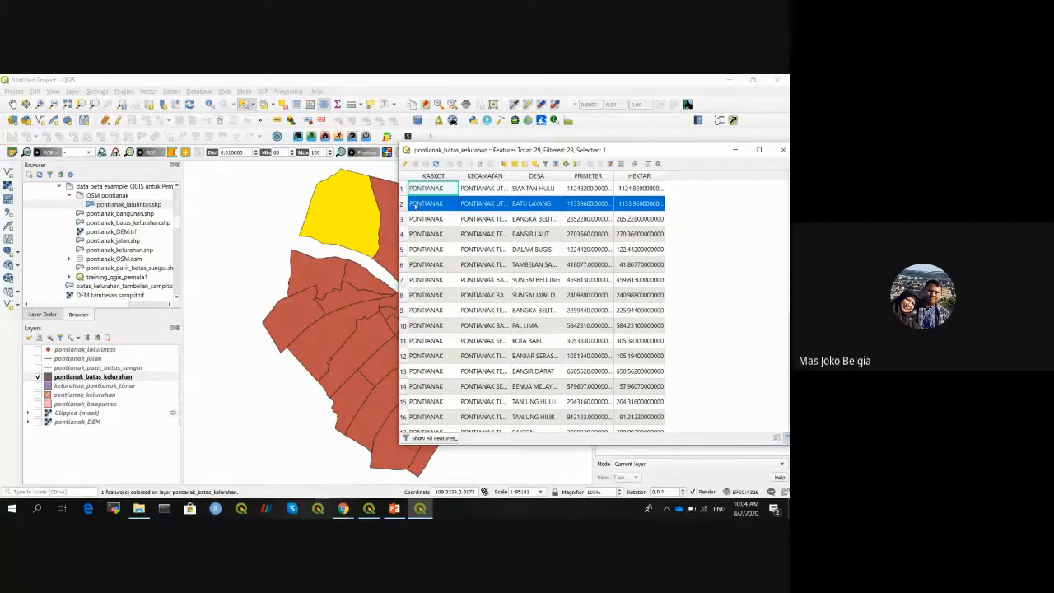
left_click(439, 266)
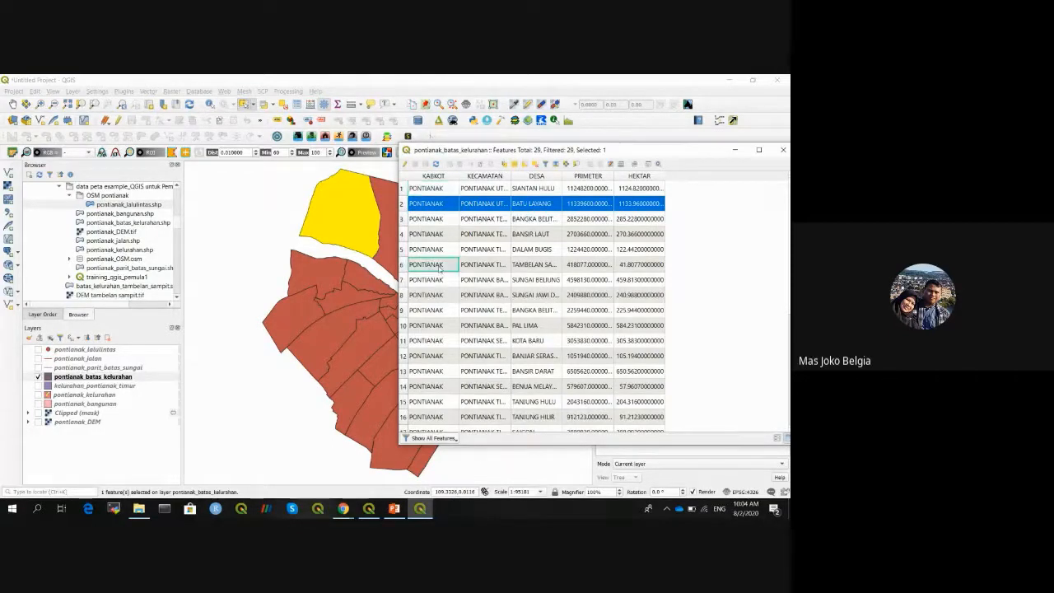
left_click(404, 266)
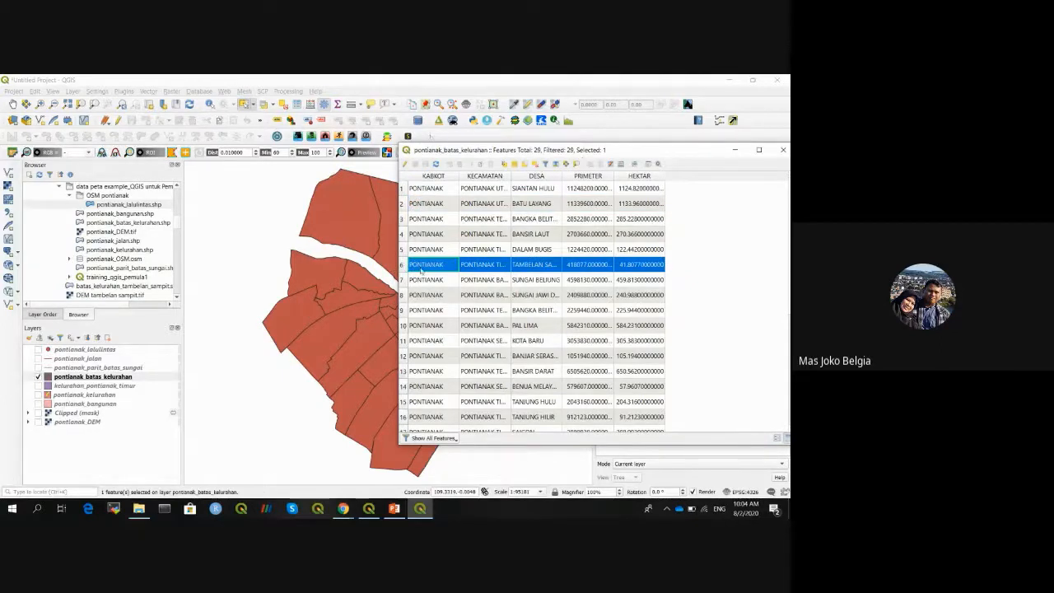
left_click(575, 164)
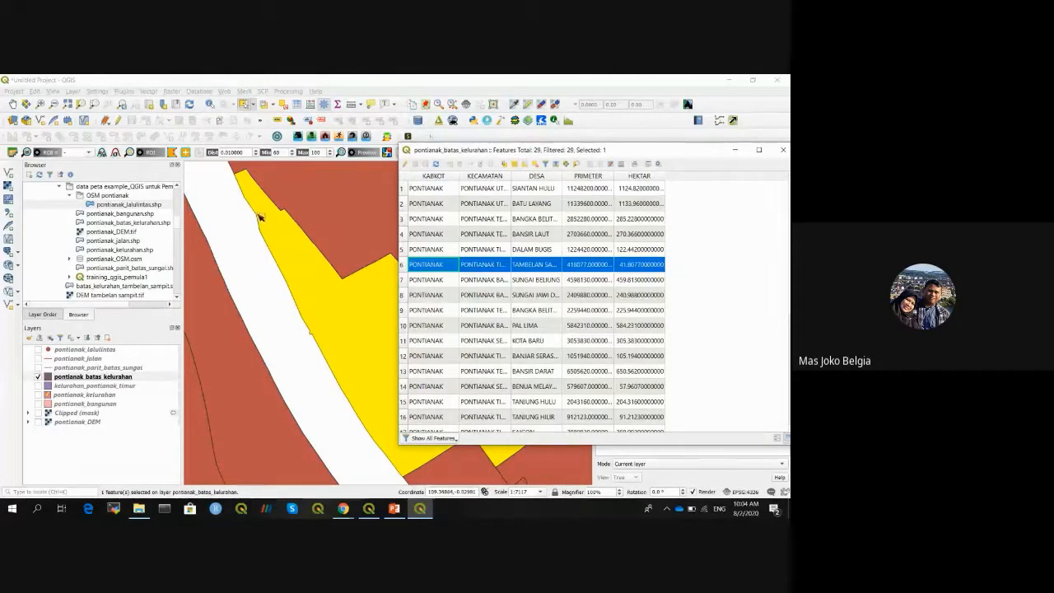
- Zoom out to the whole city and toggle editing on the kelurahan layer
left_click(369, 508)
left_click(335, 262)
left_click(336, 264)
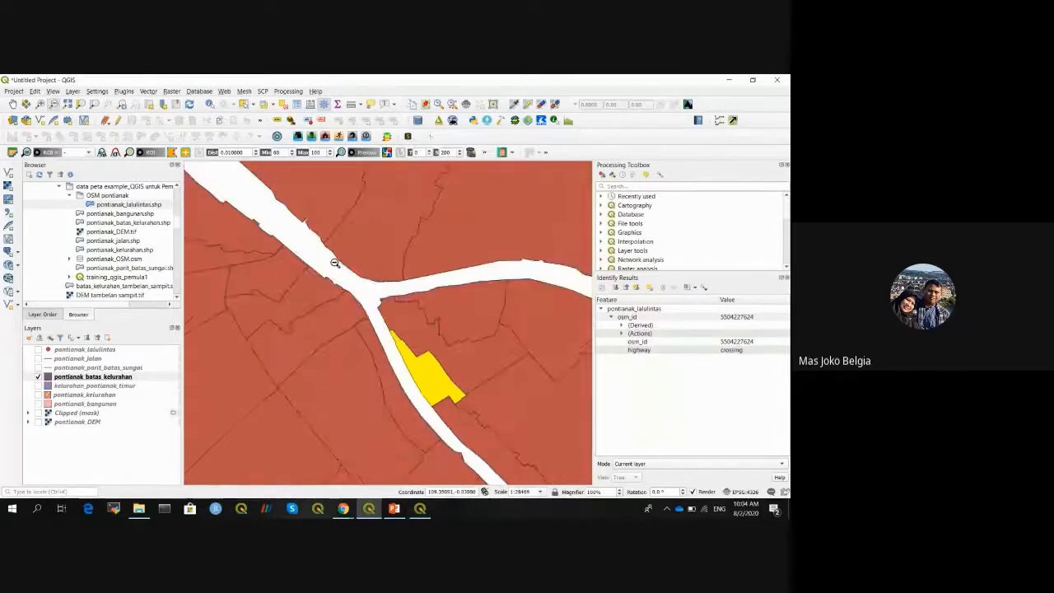
left_click(338, 268)
left_click(376, 323)
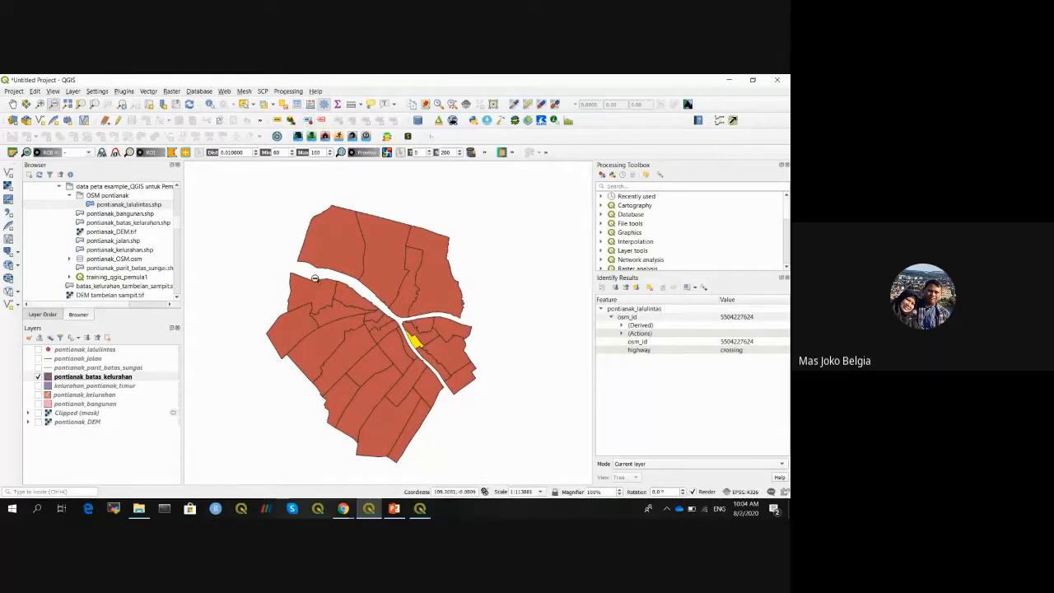
left_click(118, 121)
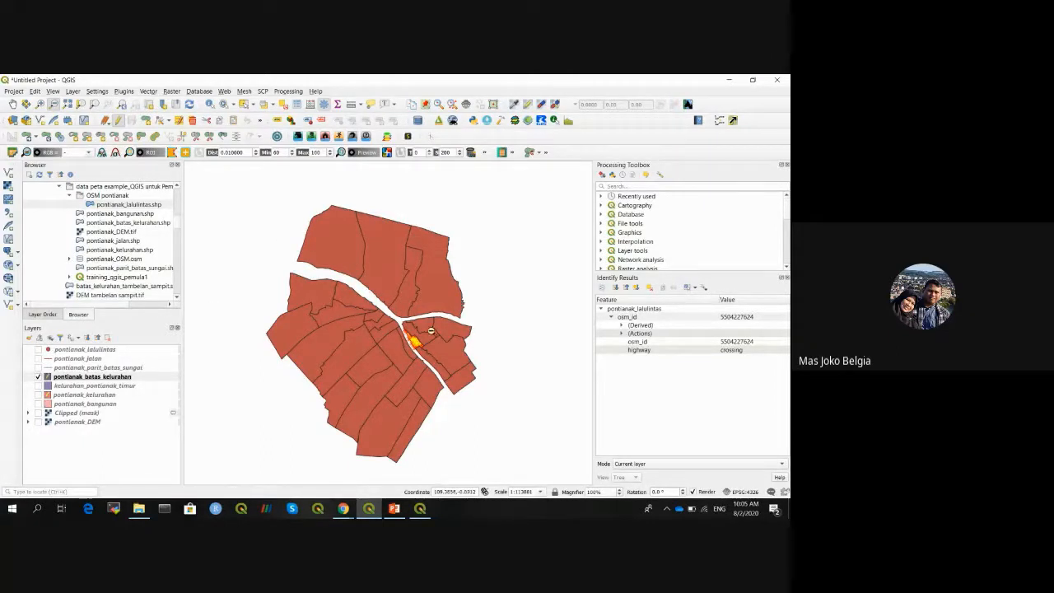
- Zoom in on the river junction and select the large kelurahan polygon east of the river
left_click(244, 104)
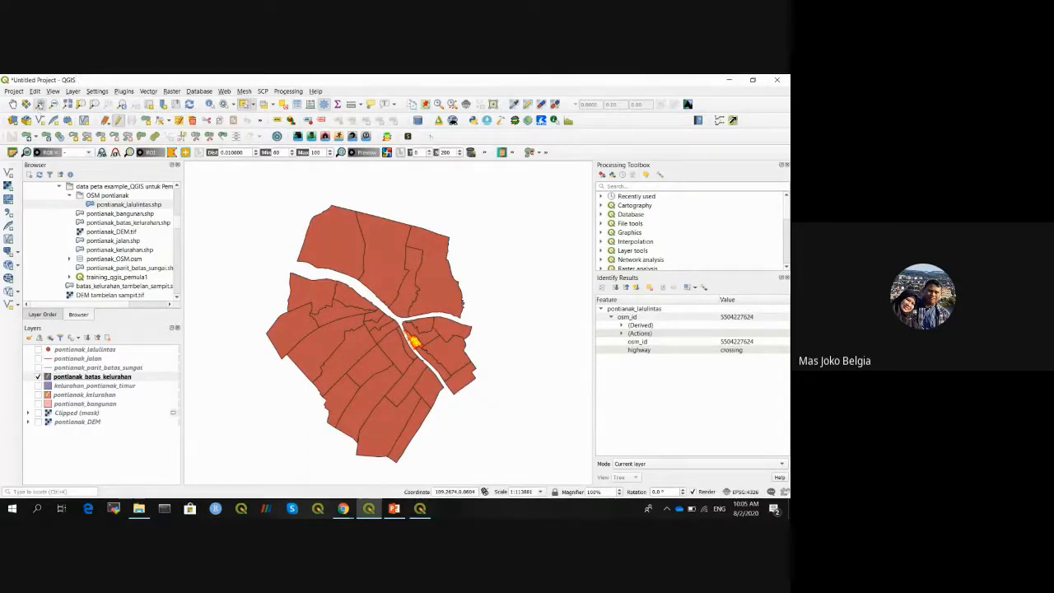
left_click(39, 104)
left_click_drag(394, 312, 441, 376)
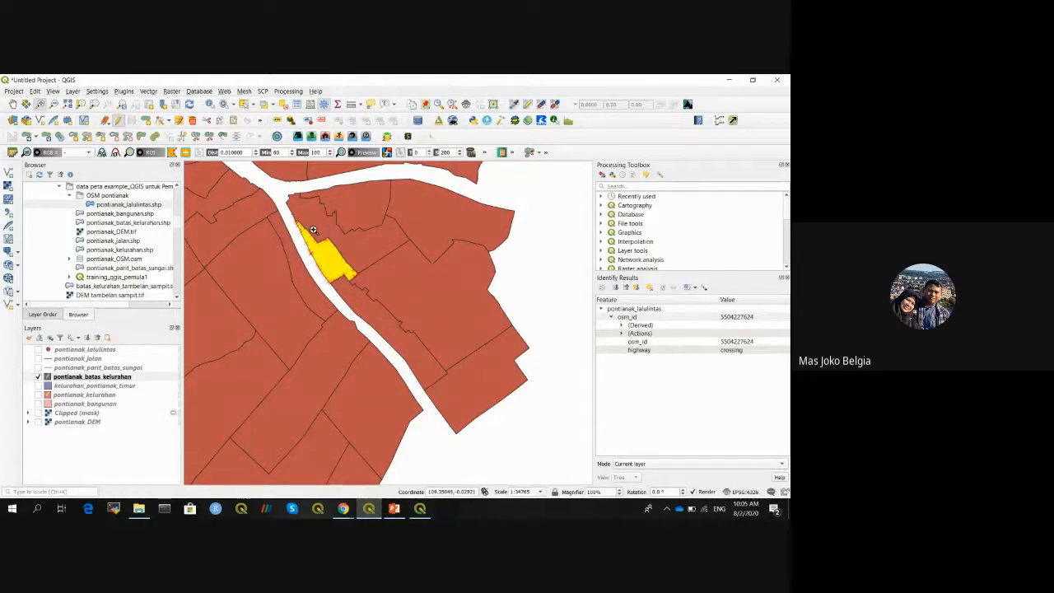
left_click(243, 104)
left_click(465, 295)
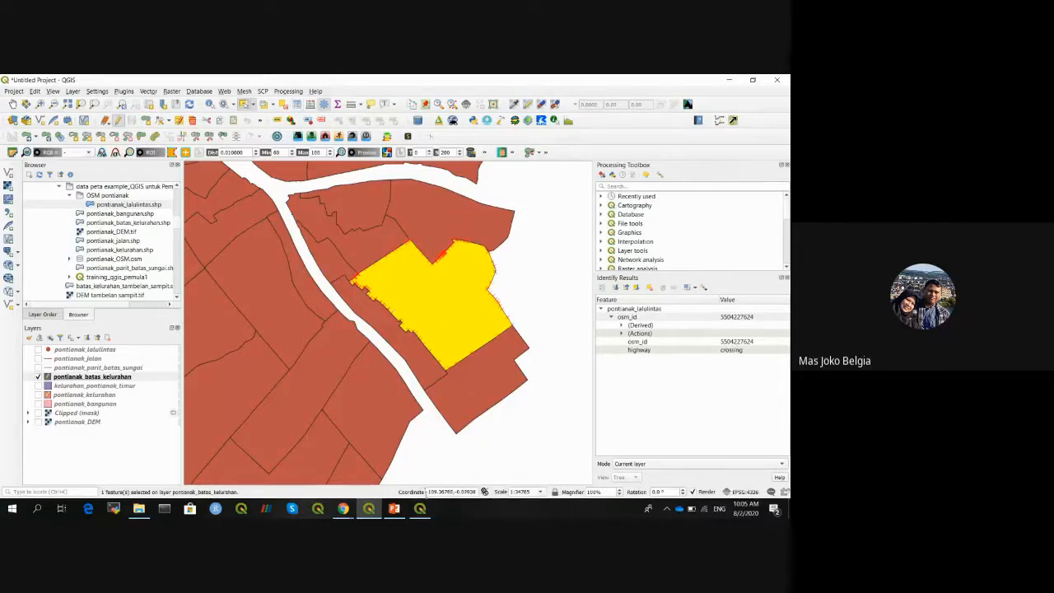
left_click(420, 508)
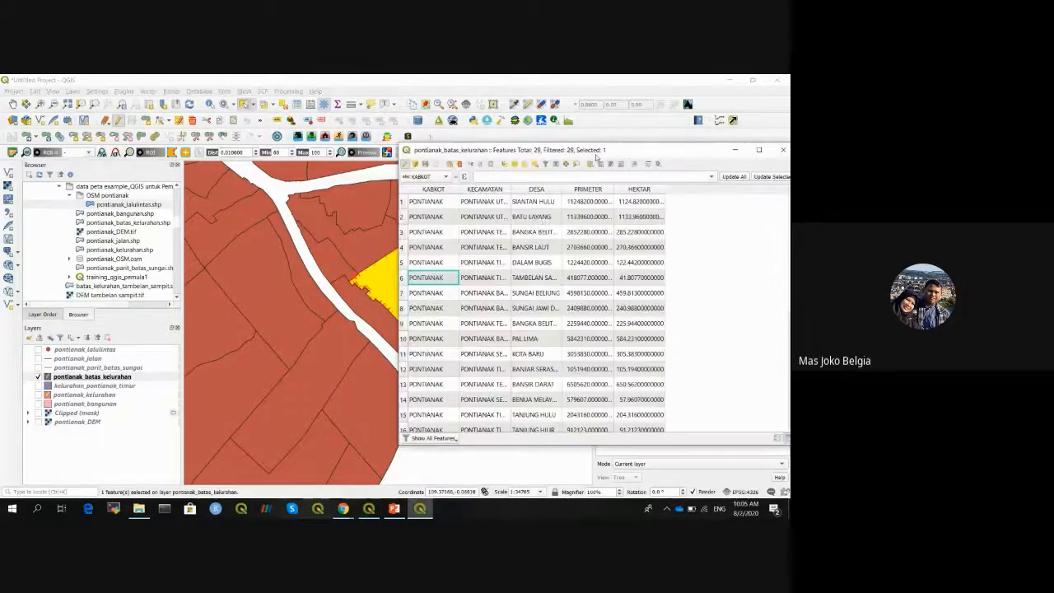
mouse_move(601, 150)
left_mouse_down()
mouse_move(668, 161)
mouse_move(612, 152)
left_mouse_up()
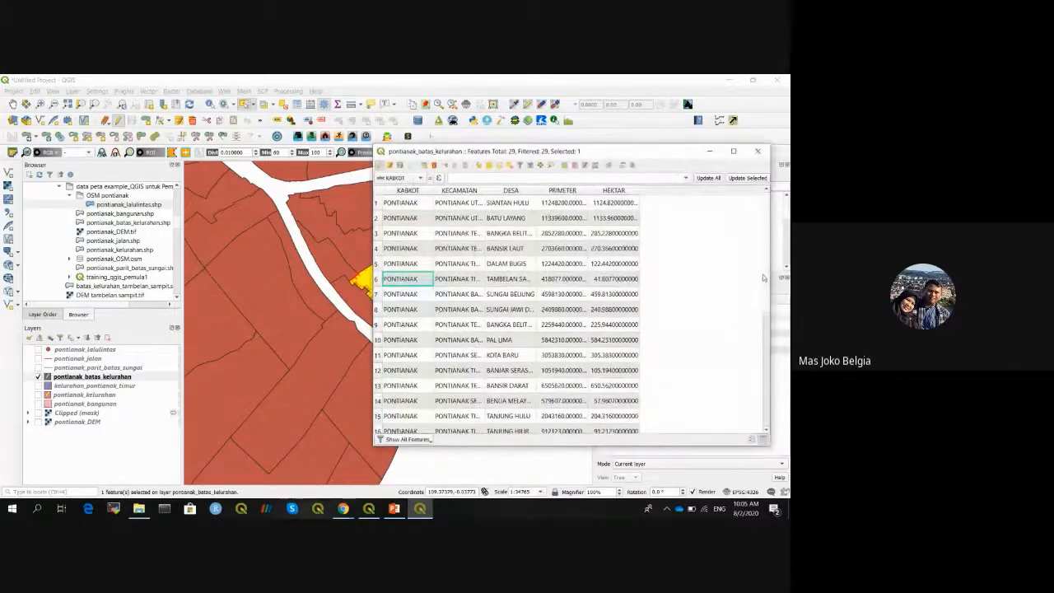
left_click_drag(764, 274, 771, 354)
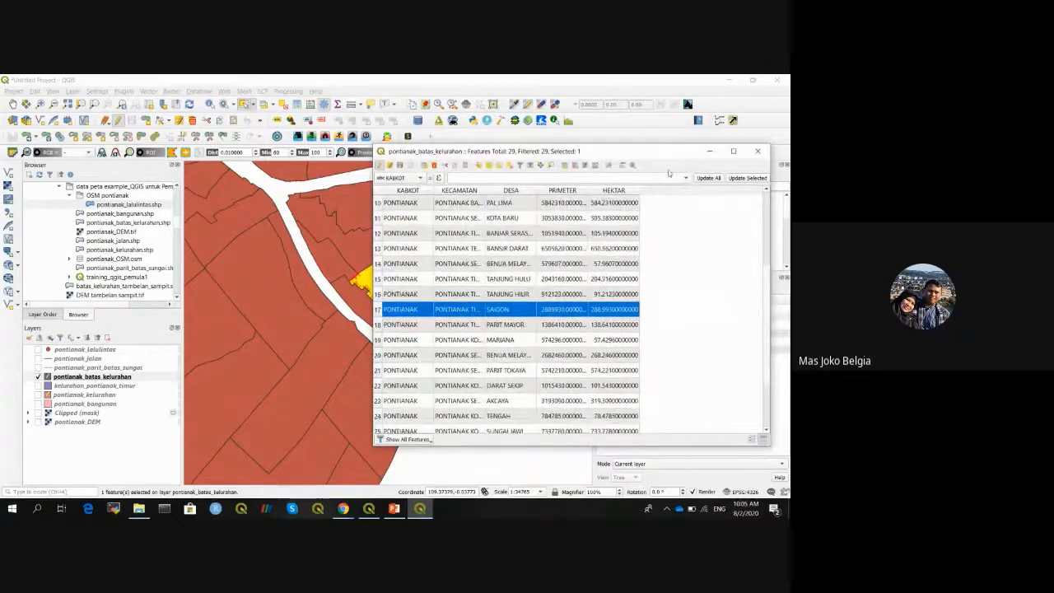
left_click_drag(627, 150, 717, 150)
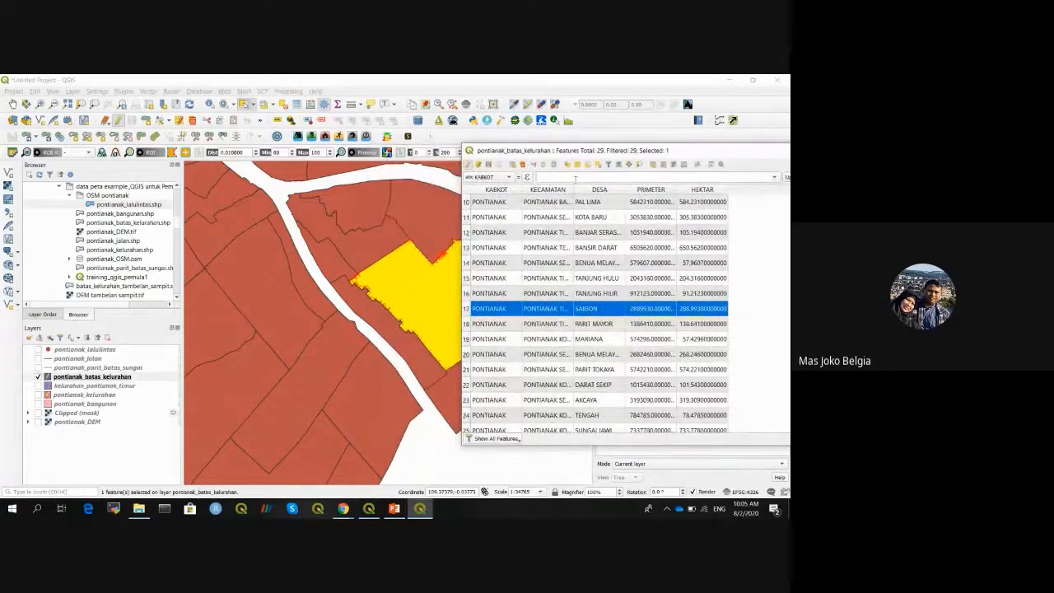
left_click_drag(574, 187, 602, 189)
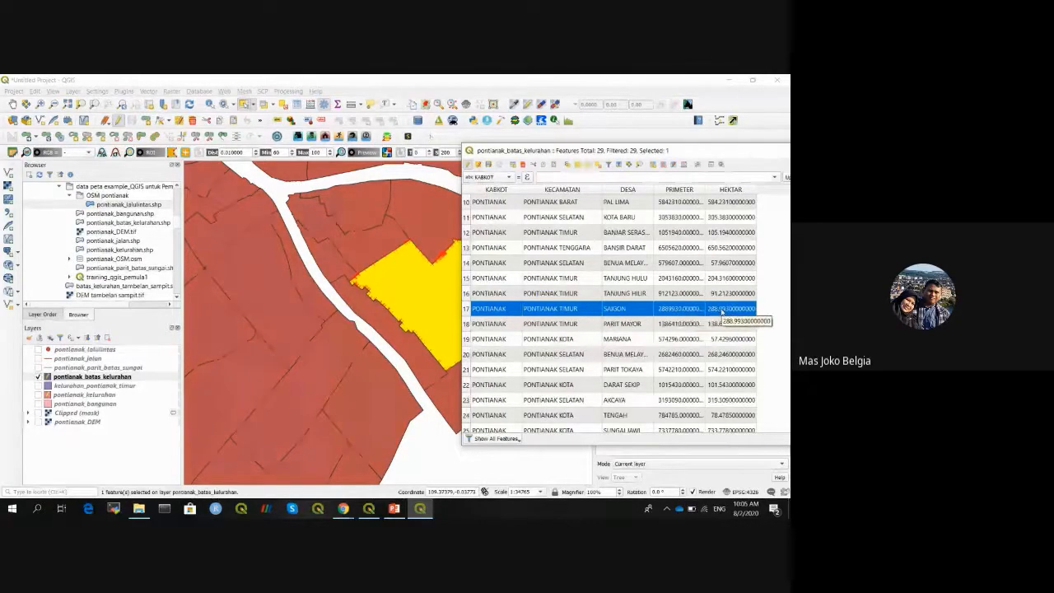
left_click(436, 278)
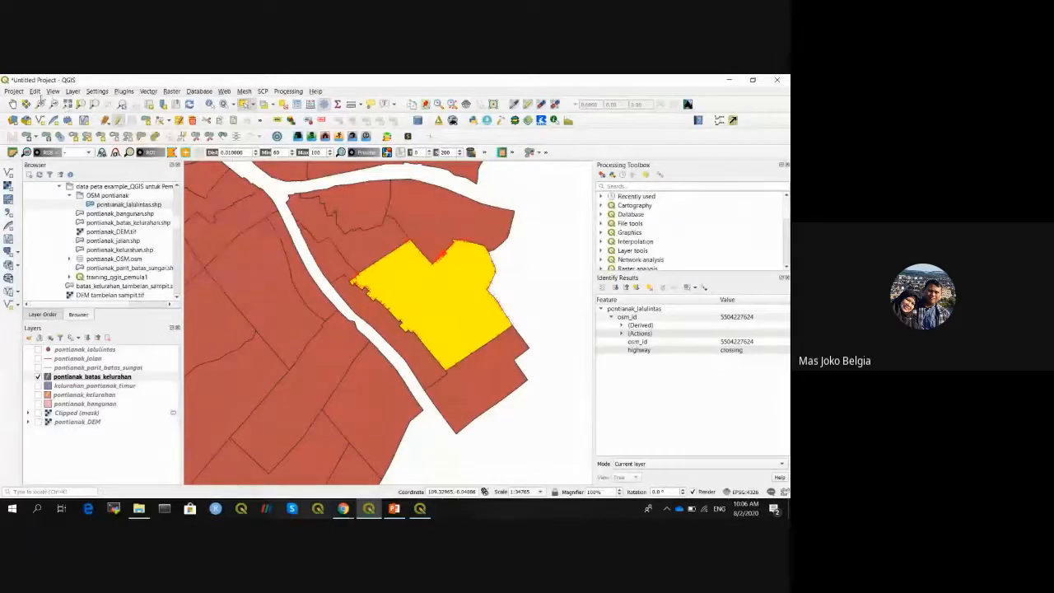
- Copy the selected SAIGON polygon and paste it as a new vector layer
left_click(35, 92)
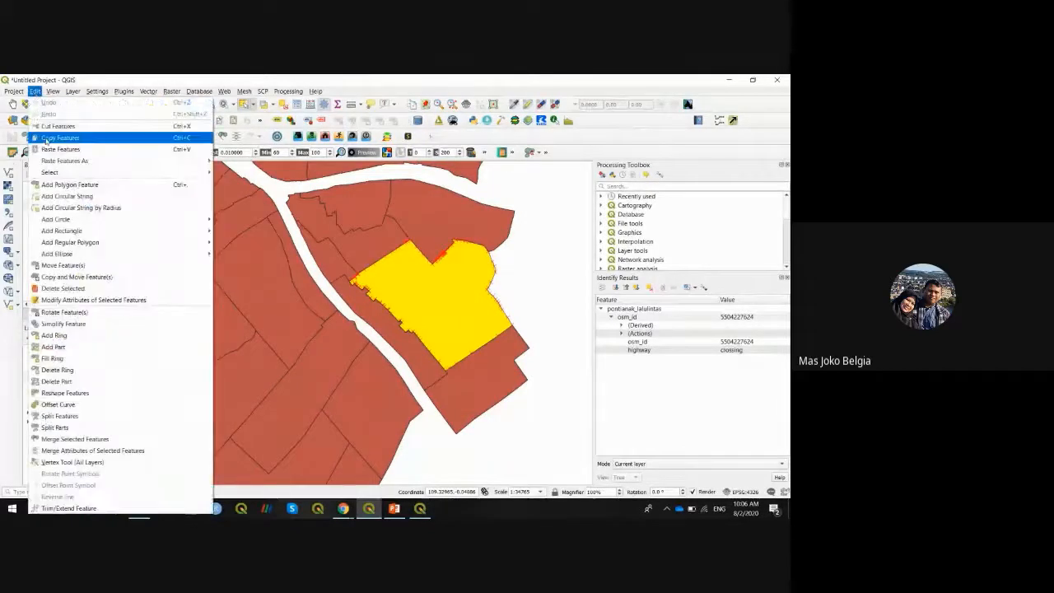
left_click(47, 138)
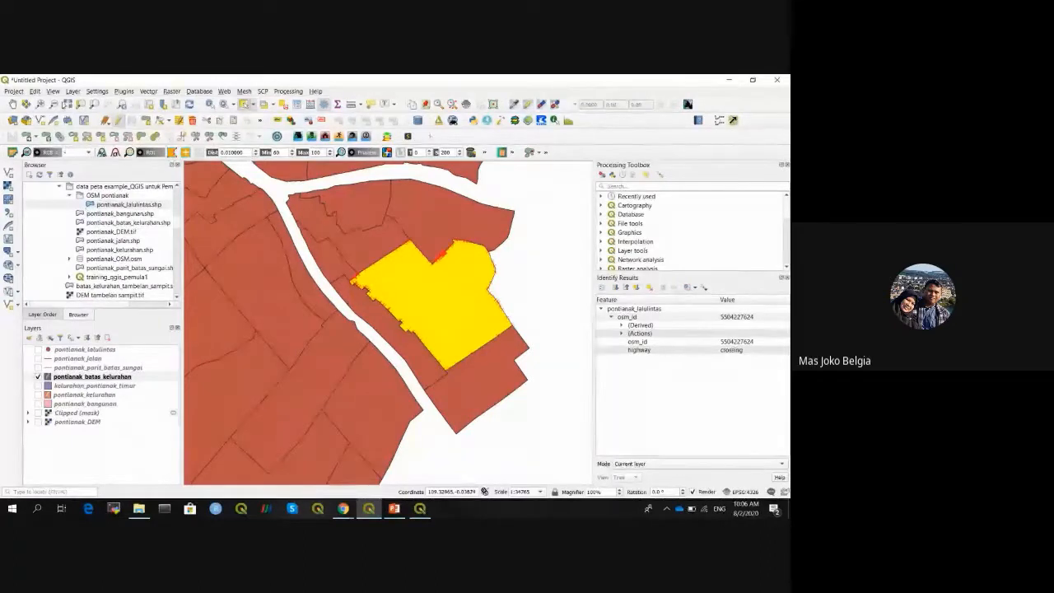
left_click(35, 92)
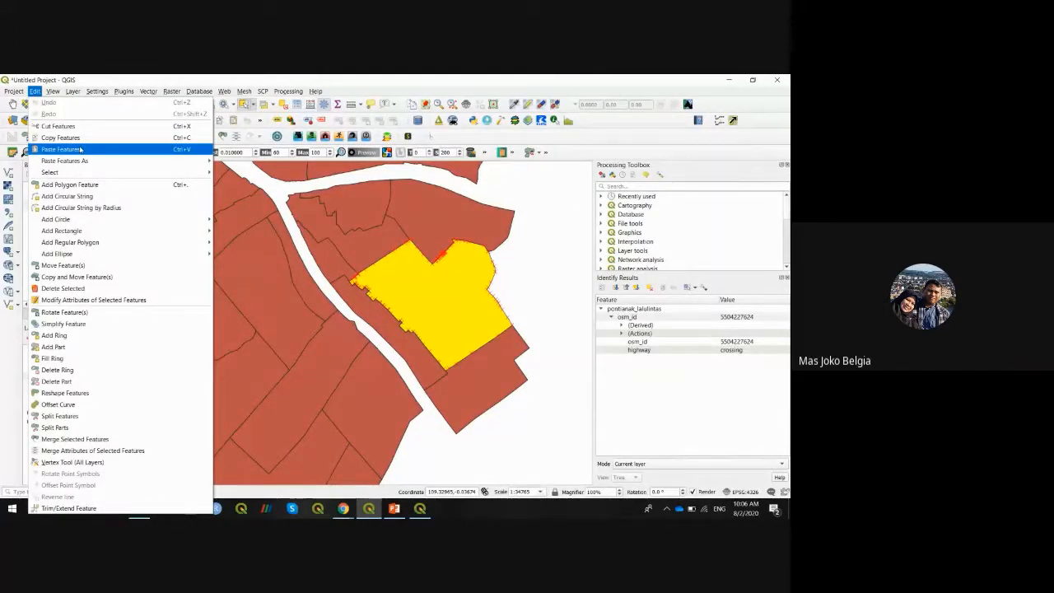
mouse_move(94, 161)
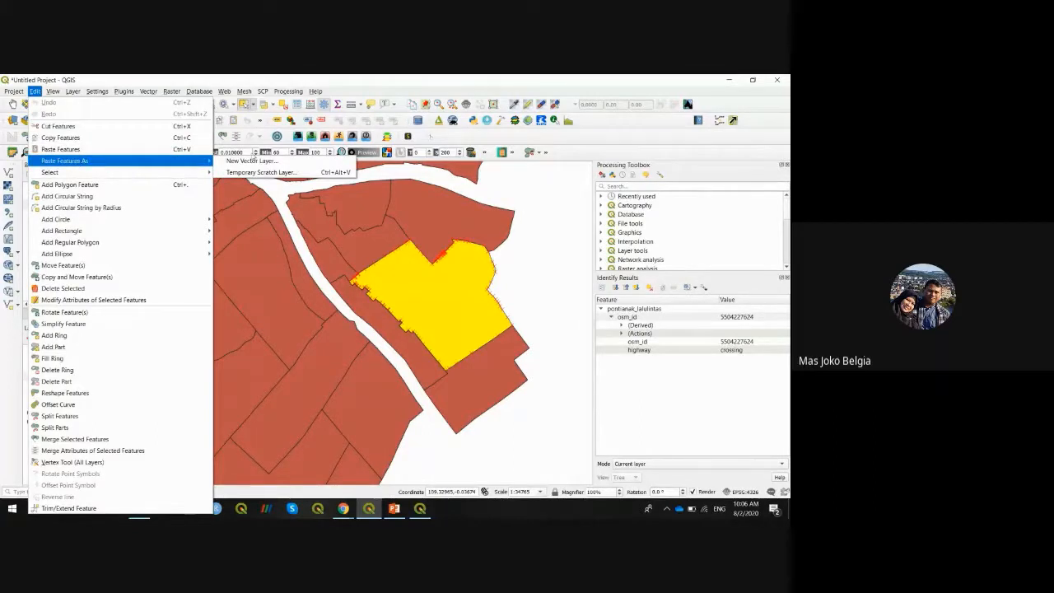
left_click(271, 164)
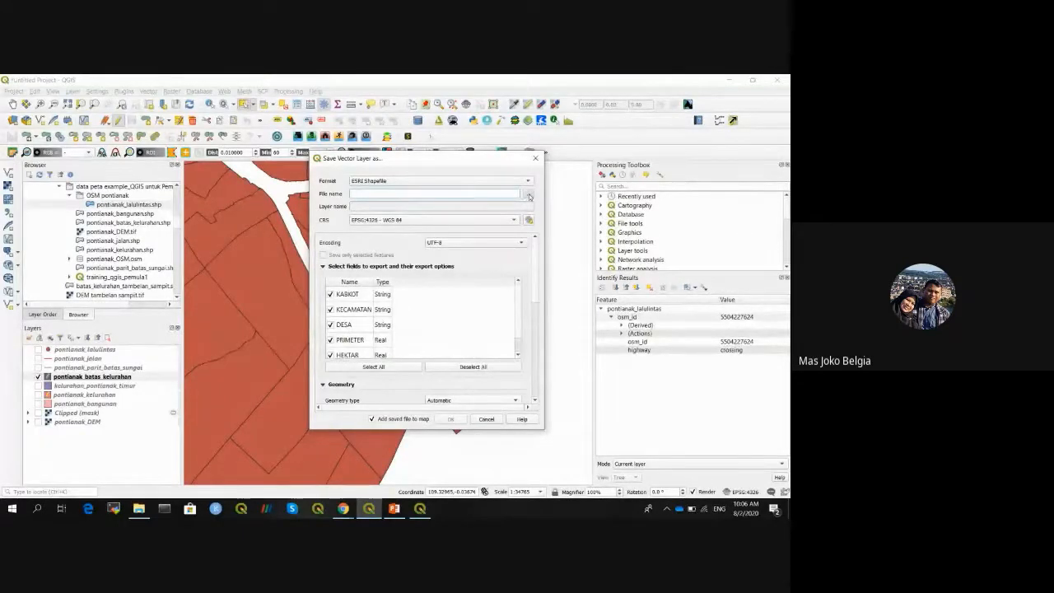
- Set the output file to kelurahan_saigon.shp in the QGIS untuk Pemula folder and check the path
left_click(530, 194)
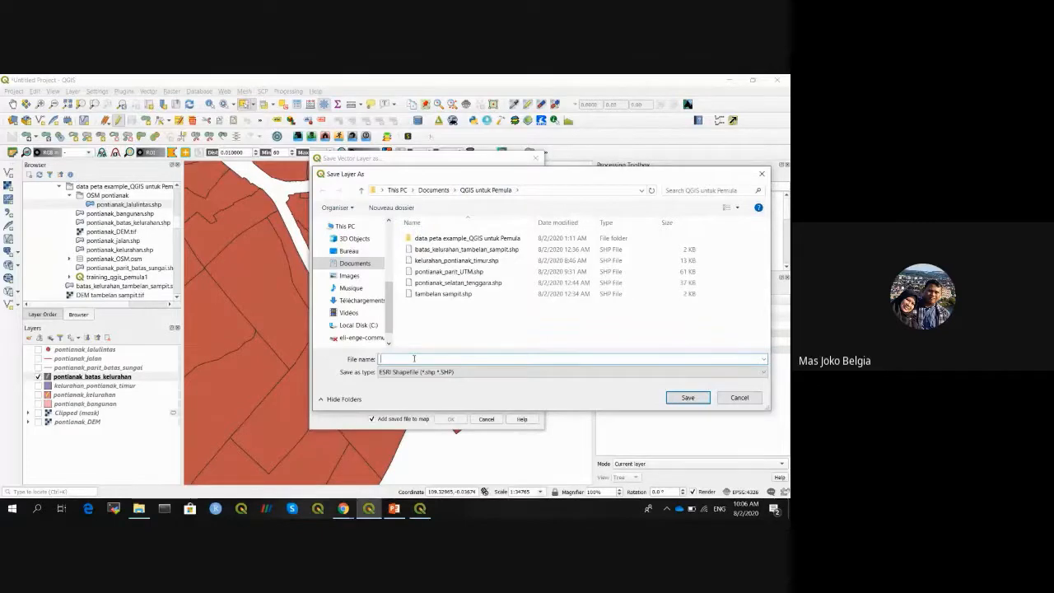
type("keluarhan")
key("BackSpace")
key("BackSpace")
key("BackSpace")
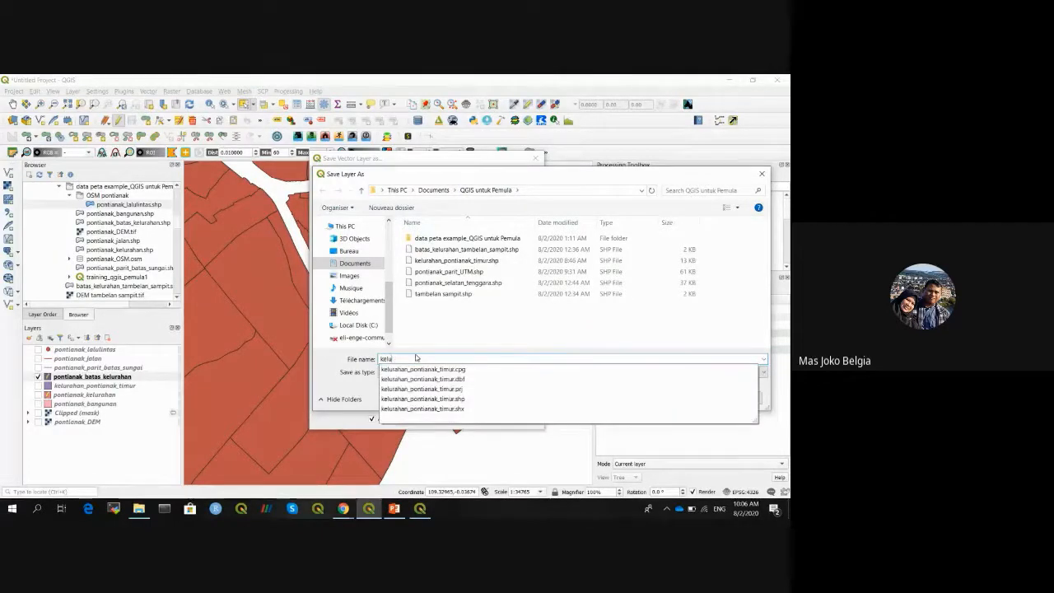
type("rahan_saigon")
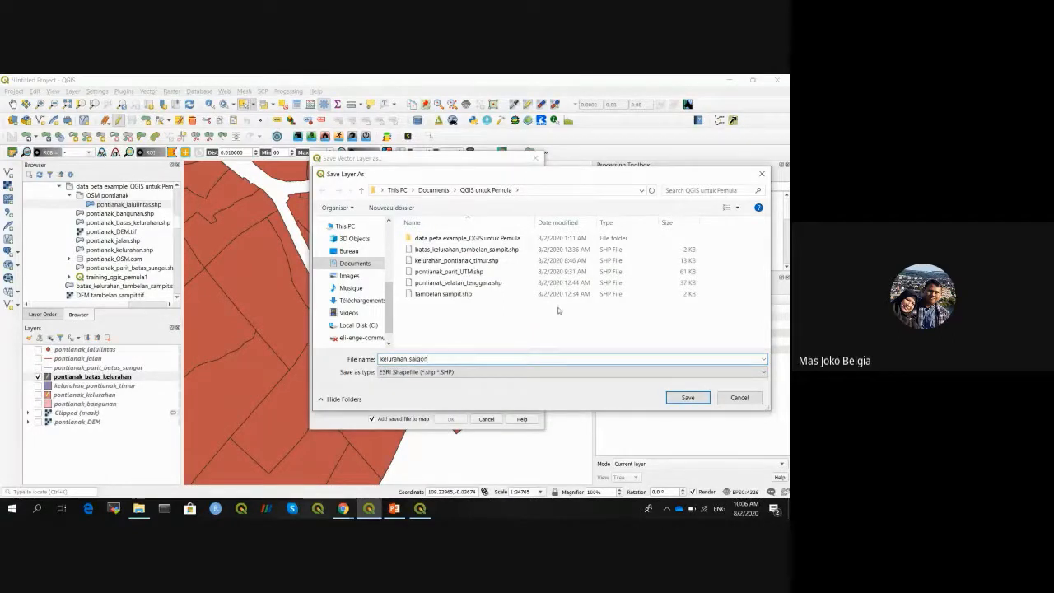
left_click(676, 399)
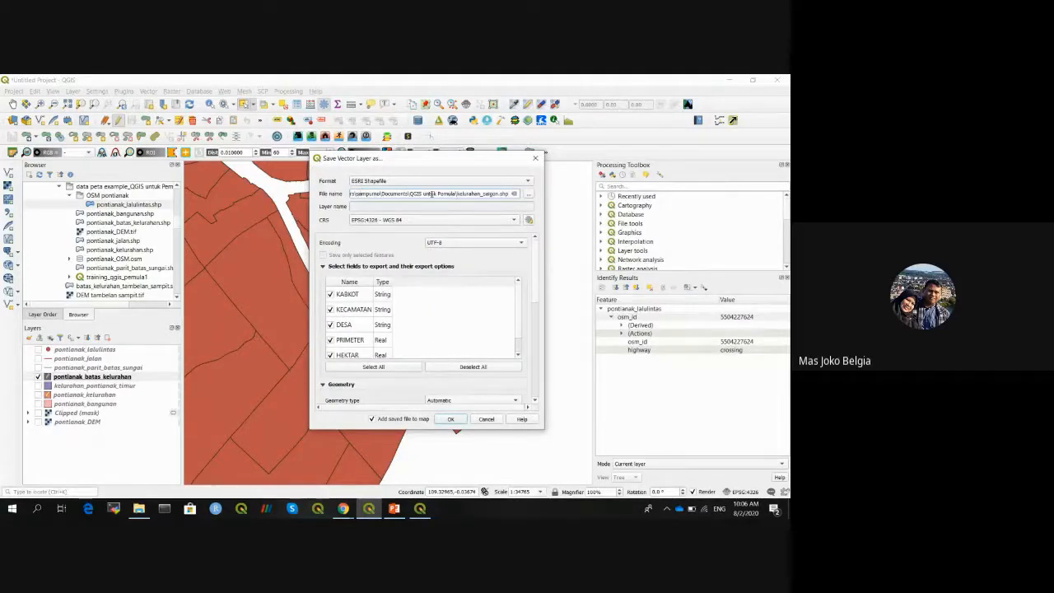
left_click_drag(458, 193, 498, 193)
left_click(498, 193)
key("Home")
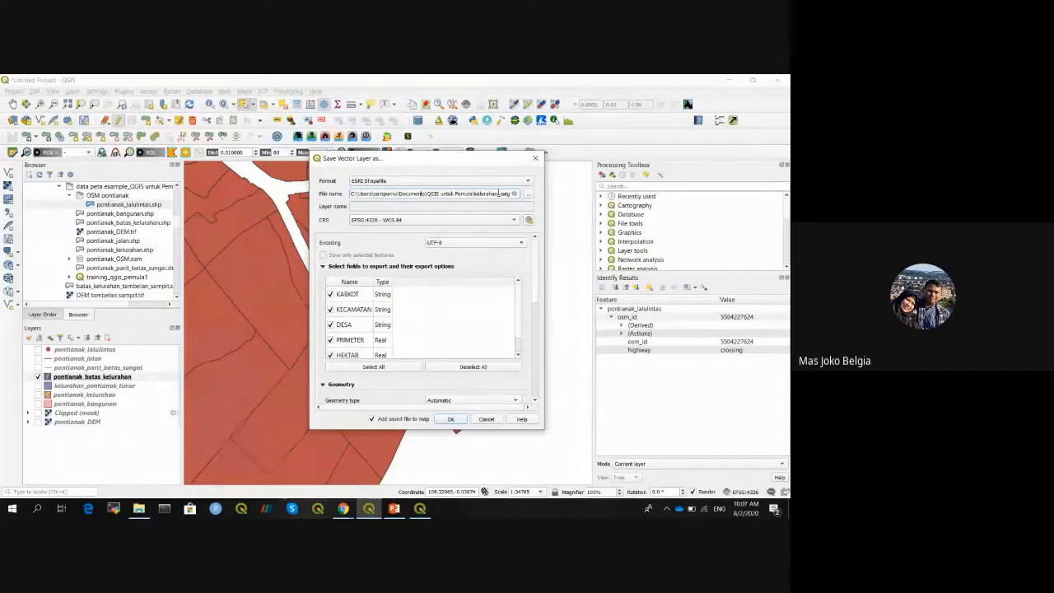
key("End")
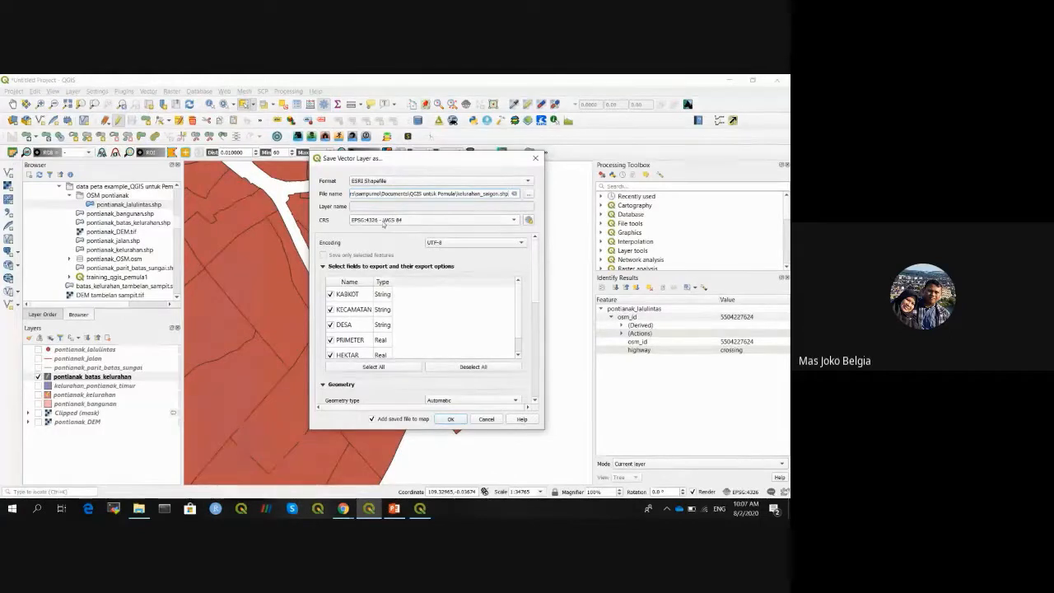
mouse_move(521, 292)
left_mouse_down()
mouse_move(520, 324)
mouse_move(518, 306)
left_mouse_up()
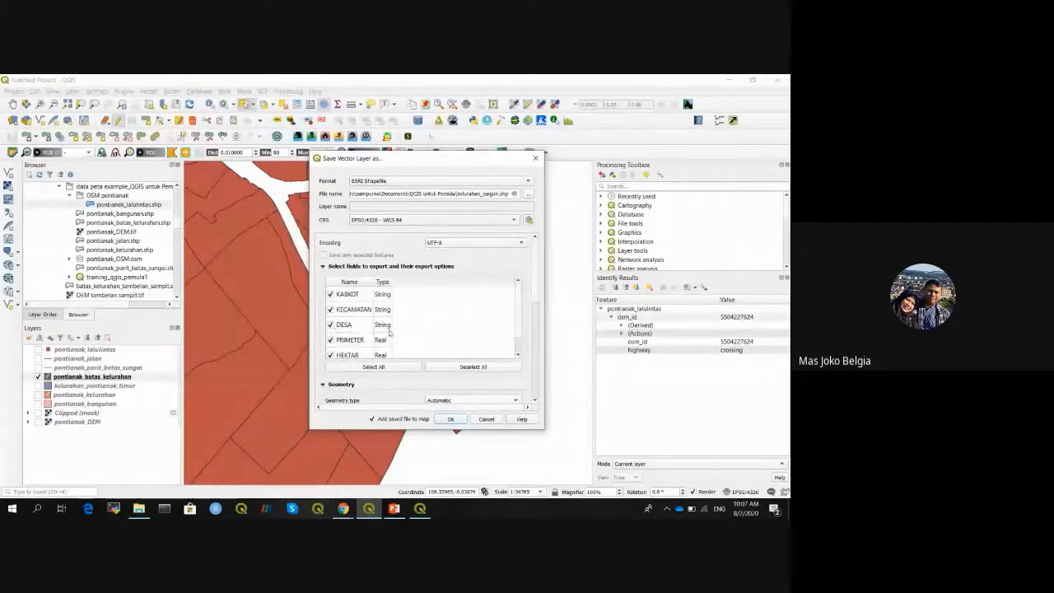
- Export the SAIGON polygon as kelurahan_saigon, excluding the DESA field but keeping KABKOT
left_click(331, 295)
scroll(333, 328, "down", 1)
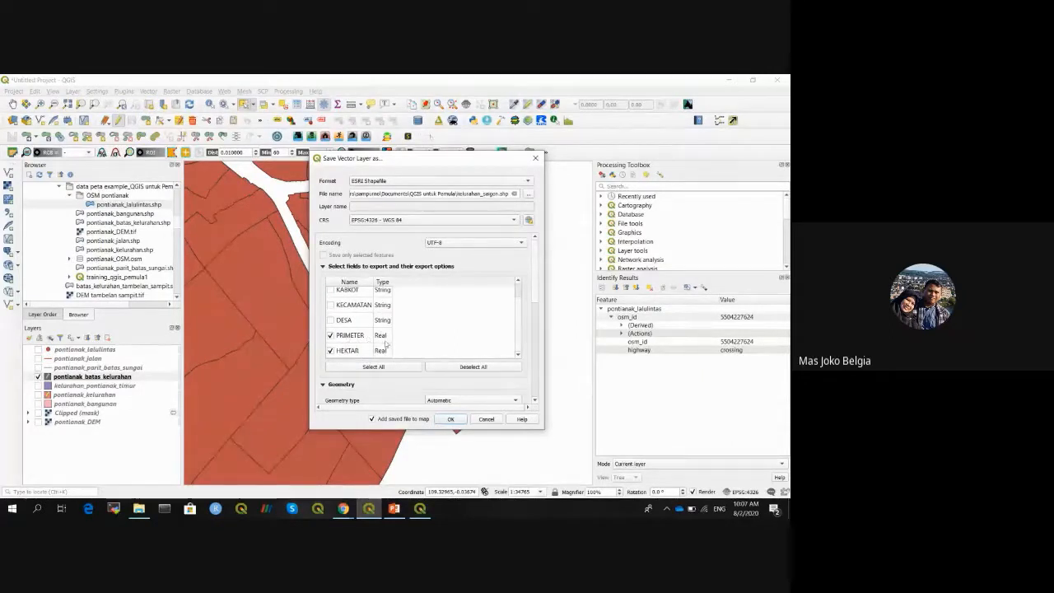
left_click_drag(520, 325, 521, 312)
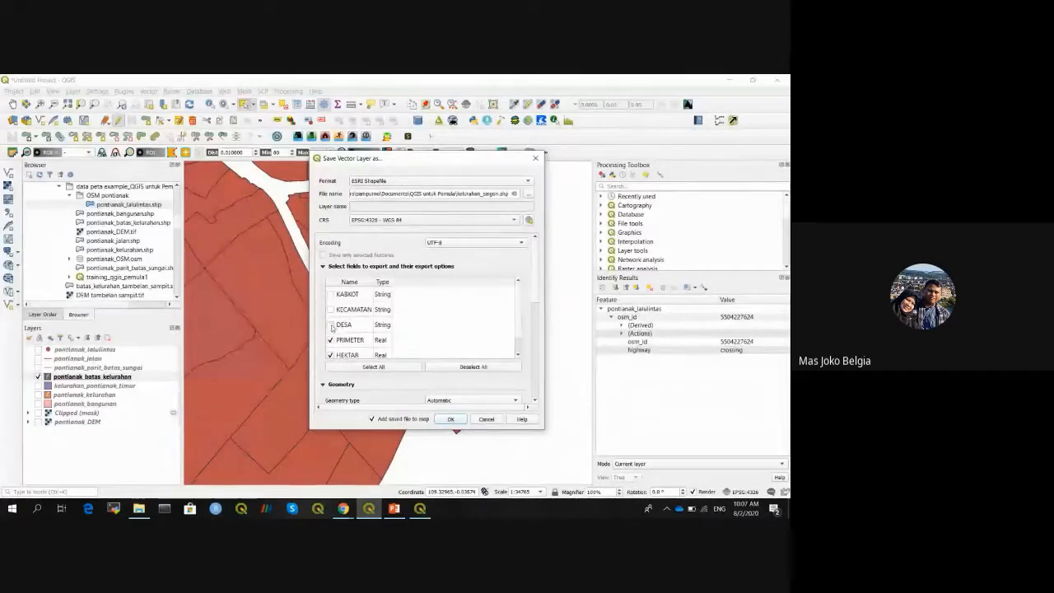
left_click(331, 326)
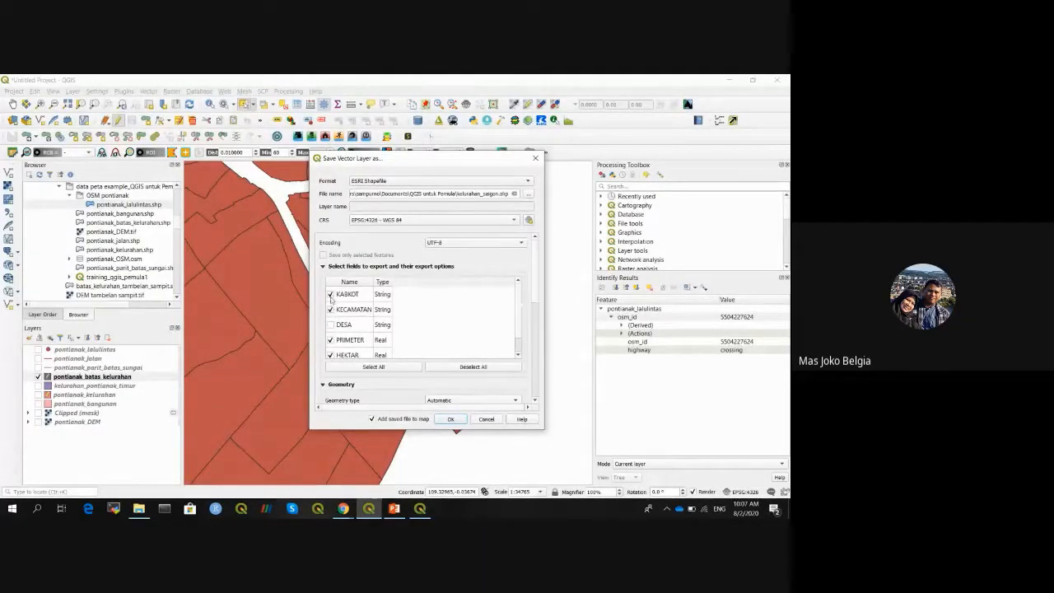
left_click(330, 295)
scroll(518, 298, "down", 1)
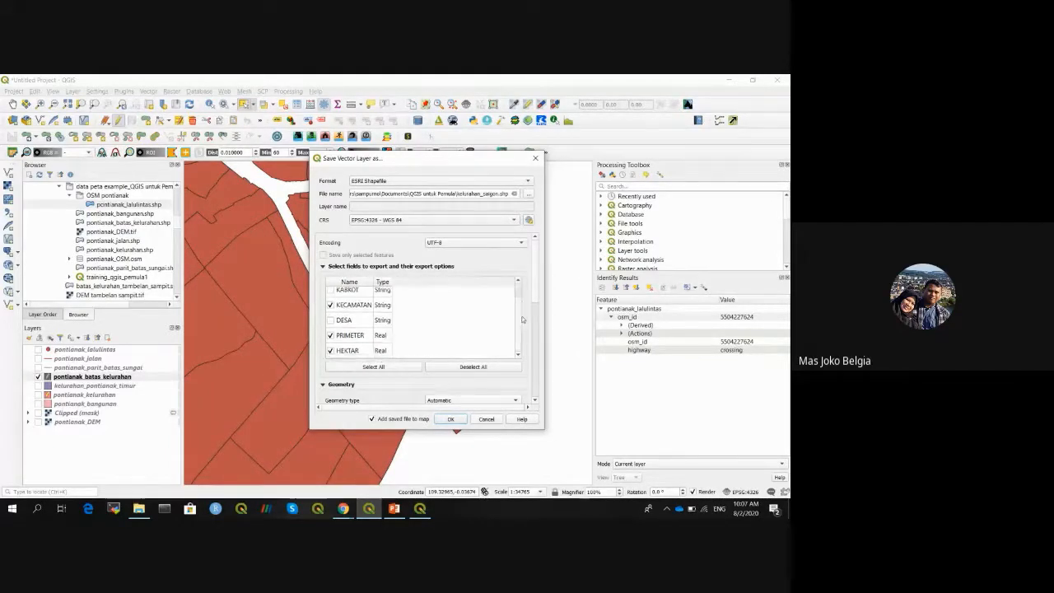
scroll(373, 287, "down", 3)
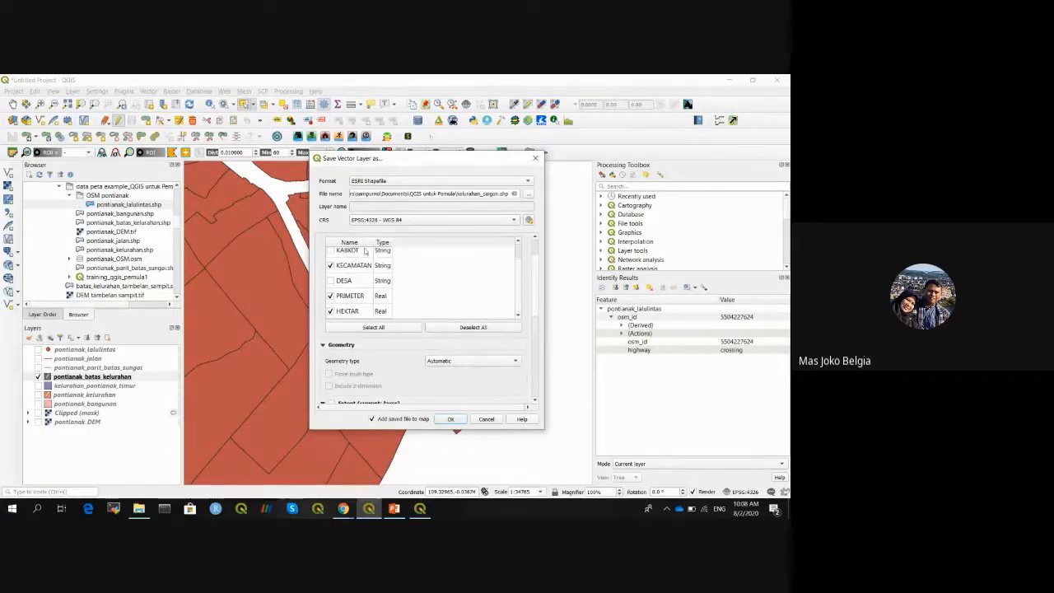
scroll(534, 307, "down", 1)
scroll(534, 306, "down", 4)
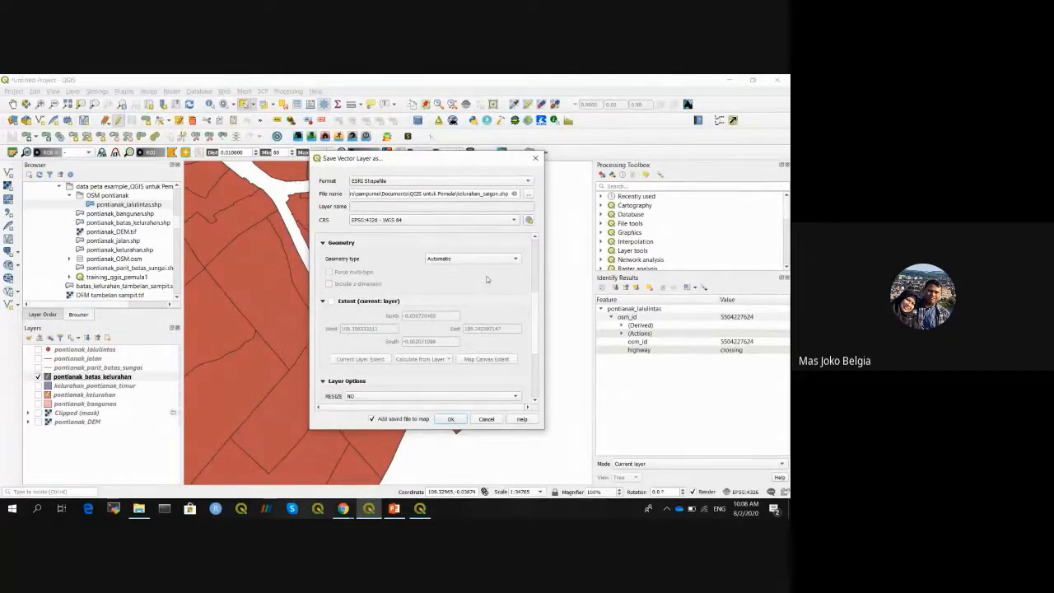
scroll(531, 306, "down", 3)
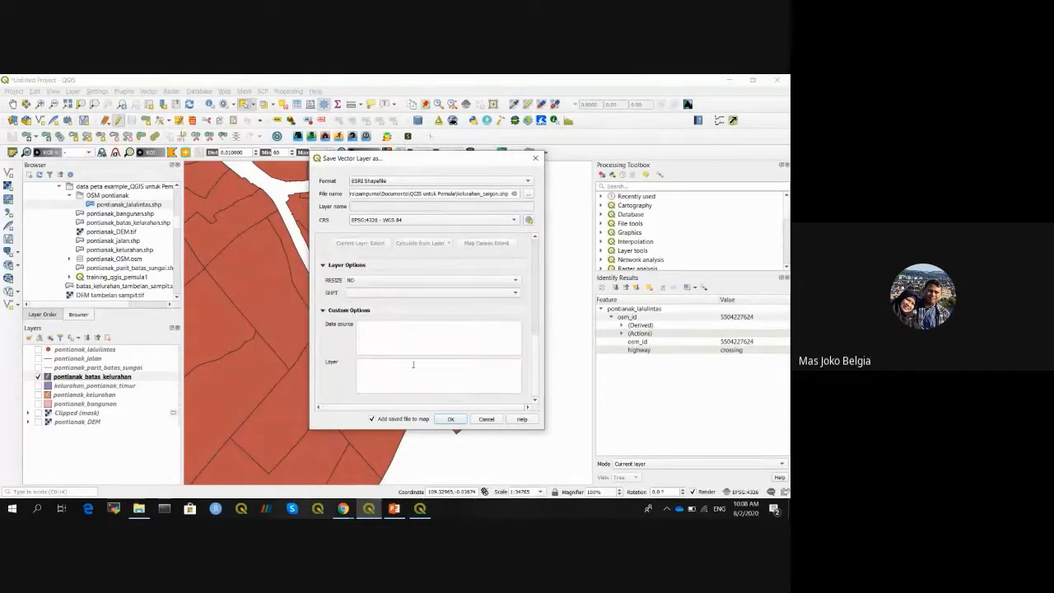
left_click(450, 420)
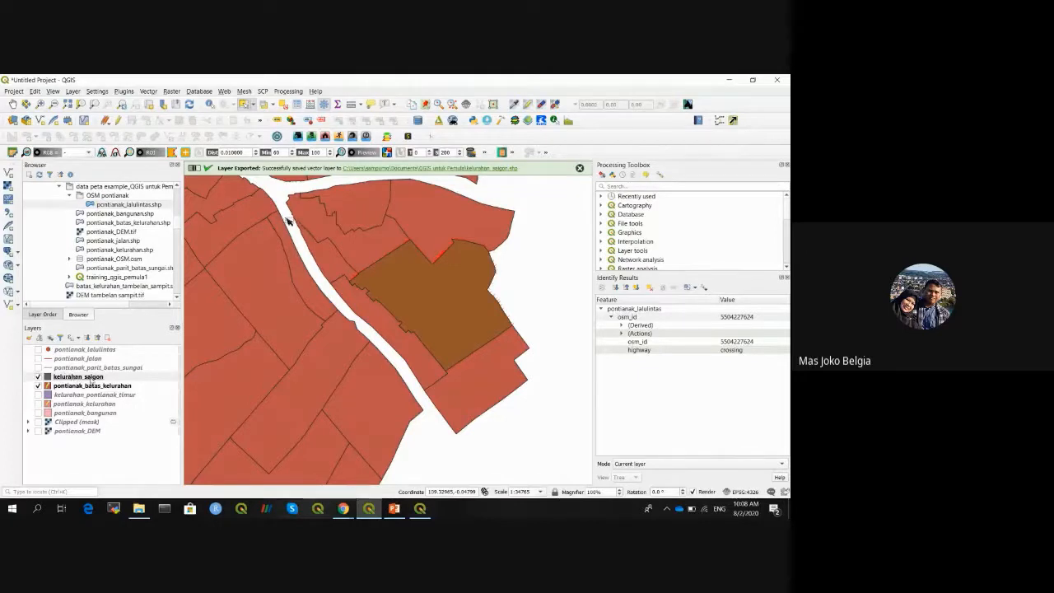
- Stop editing pontianak_batas_kelurahan and hide that boundaries layer
left_click(58, 386)
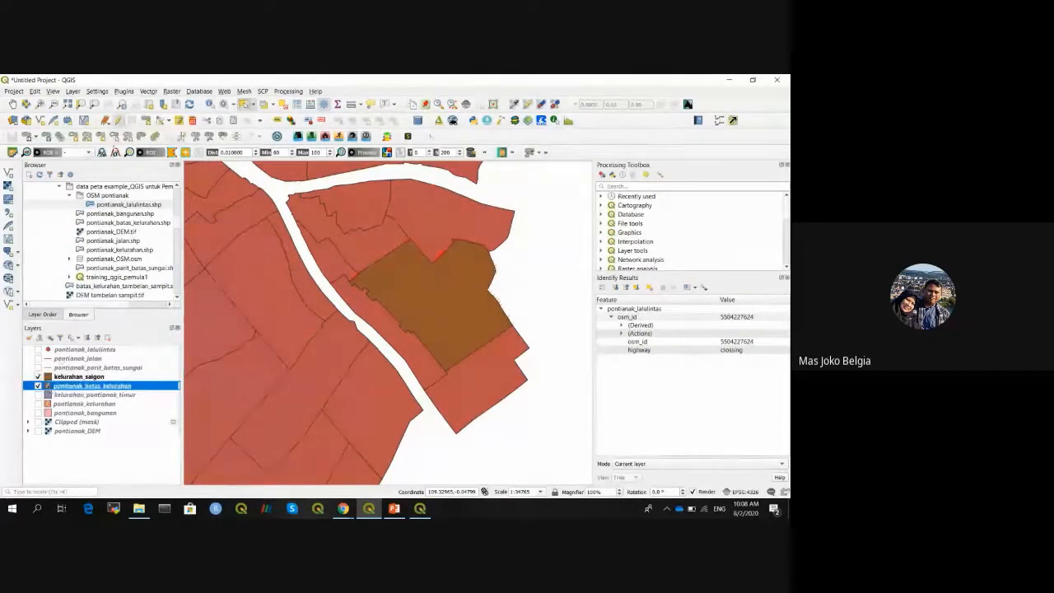
left_click(116, 122)
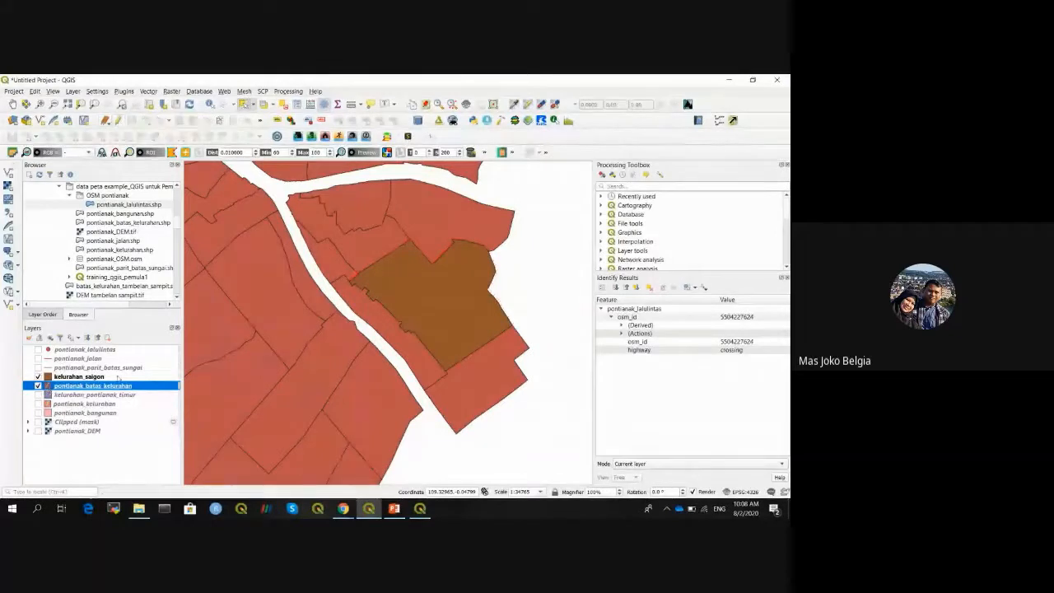
left_click(38, 386)
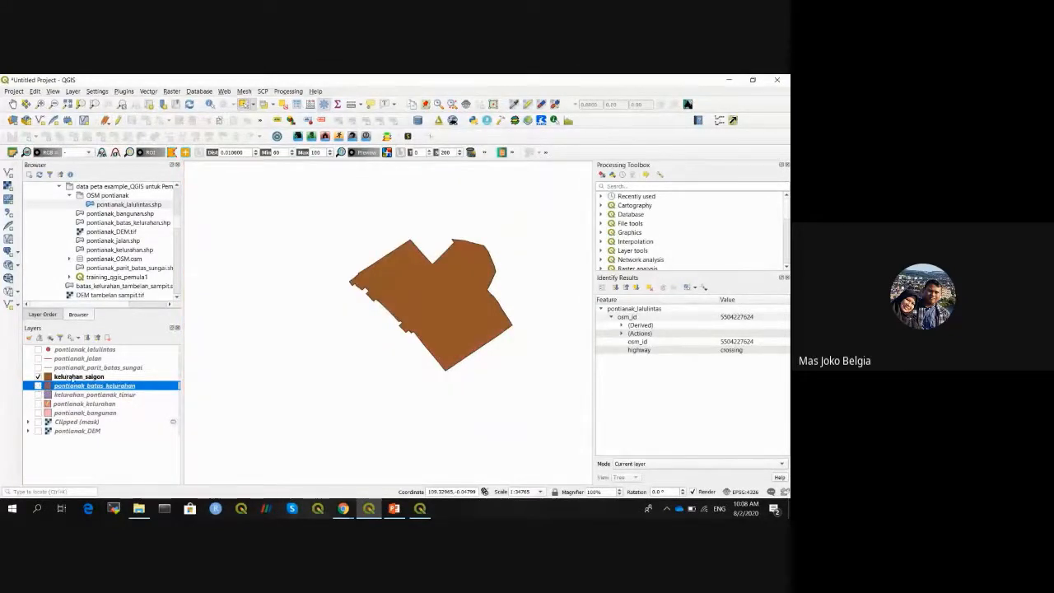
- Zoom to kelurahan_saigon and identify its attributes (KECAMATAN PONTIANAK TIMUR, HEKTAR 288.993)
left_click(106, 378)
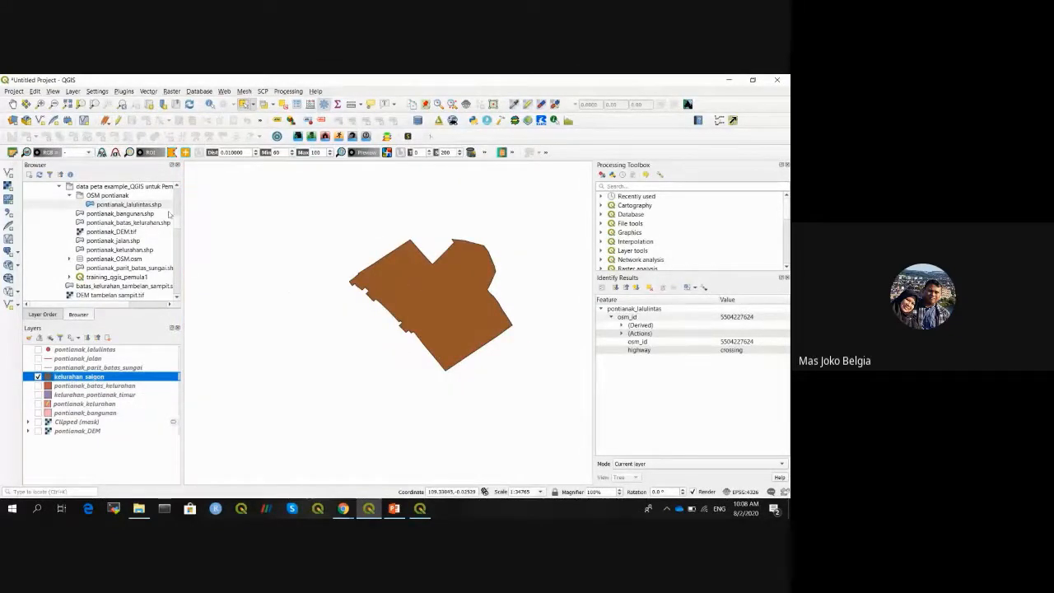
left_click(42, 105)
left_click(67, 106)
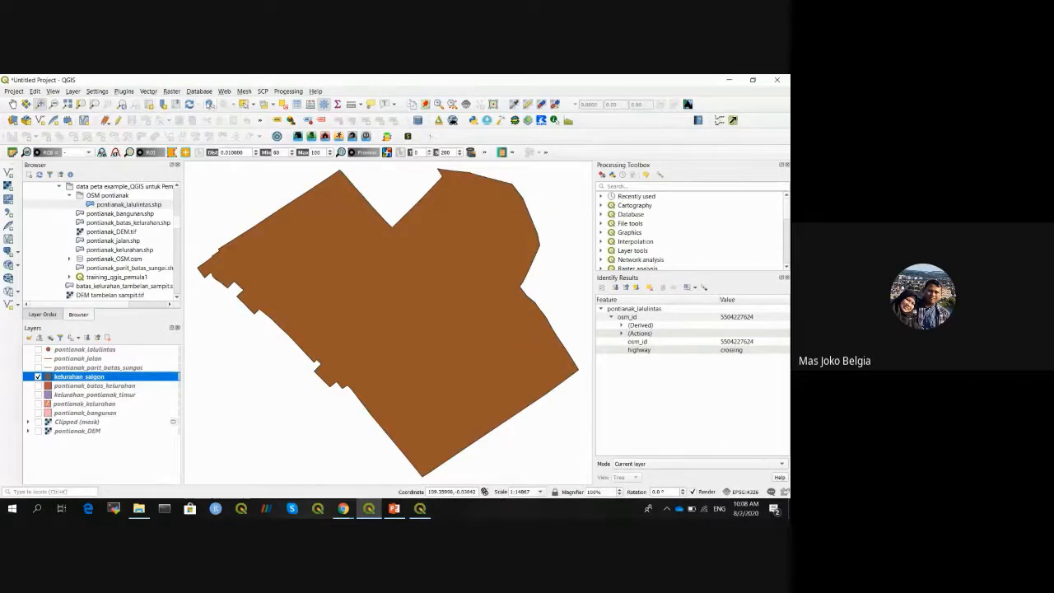
left_click(209, 104)
left_click(383, 330)
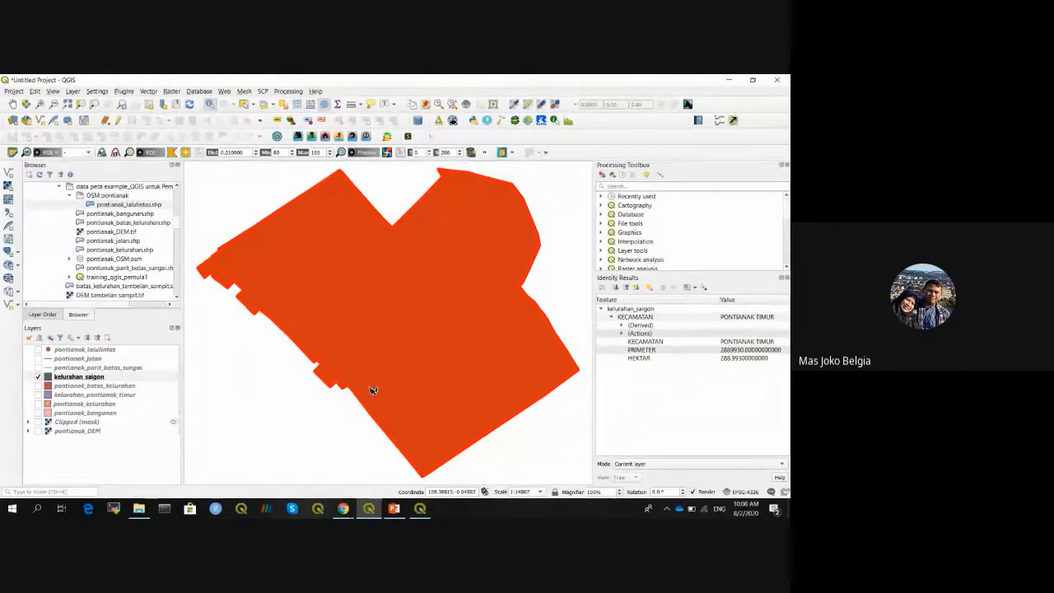
- Give kelurahan_saigon the 'hashed black /' diagonal hatch fill coloured #4117ff
right_click(70, 380)
left_click(89, 371)
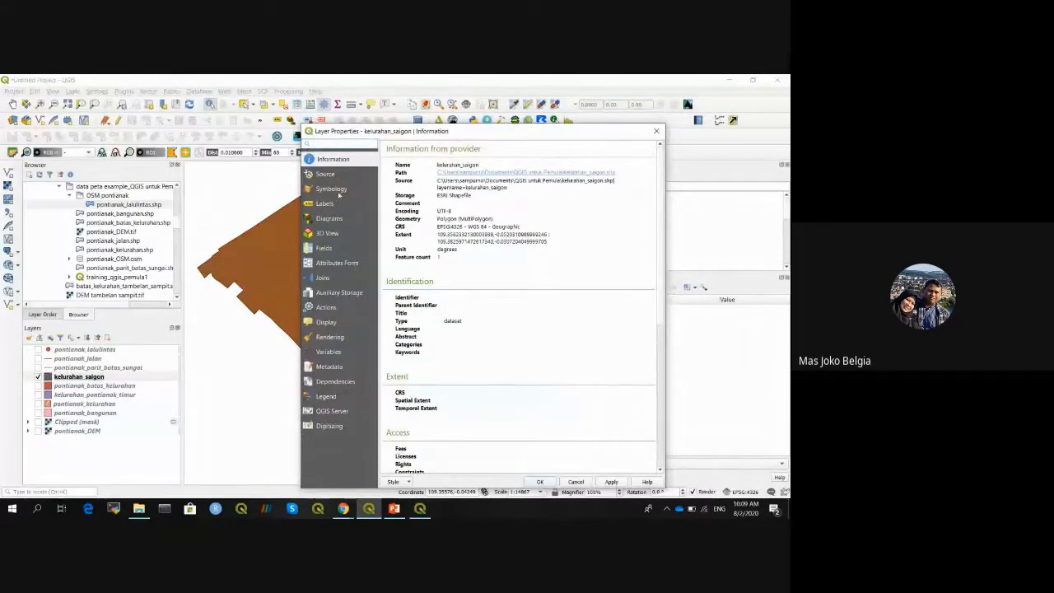
left_click_drag(418, 133, 155, 132)
left_click(70, 189)
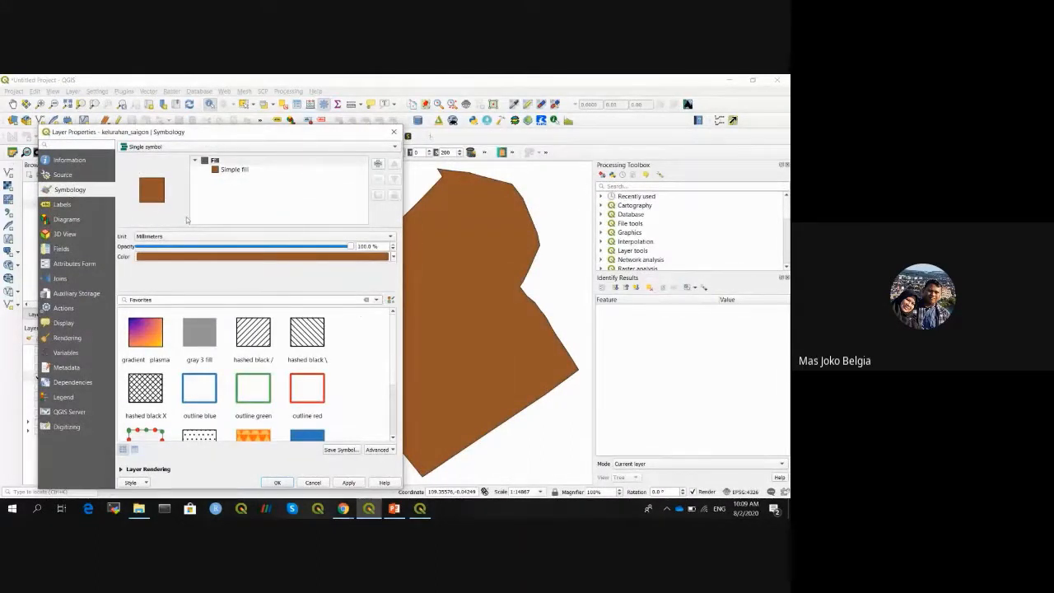
left_click(153, 381)
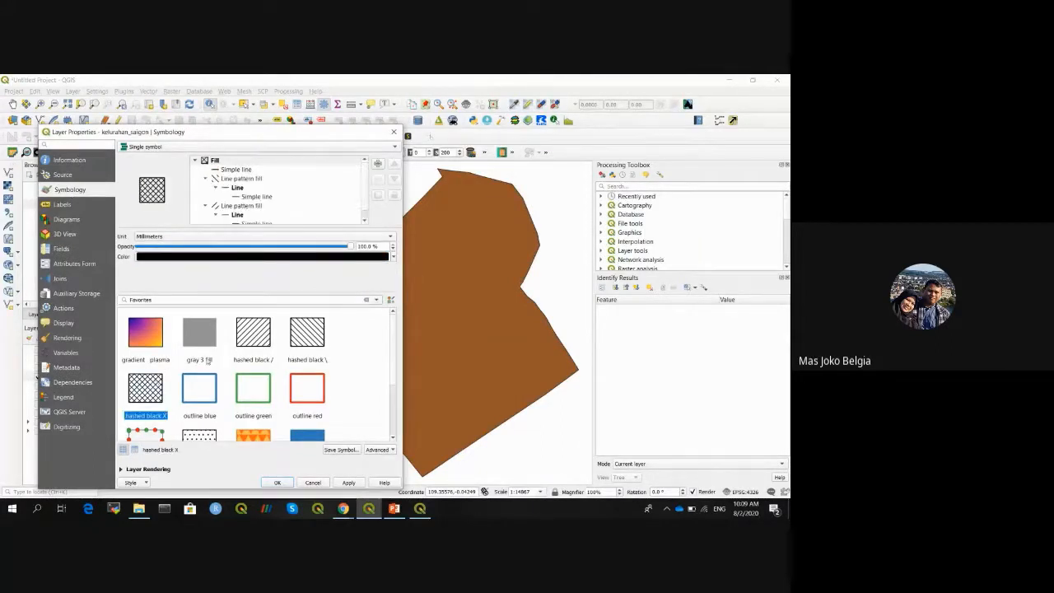
left_click(252, 343)
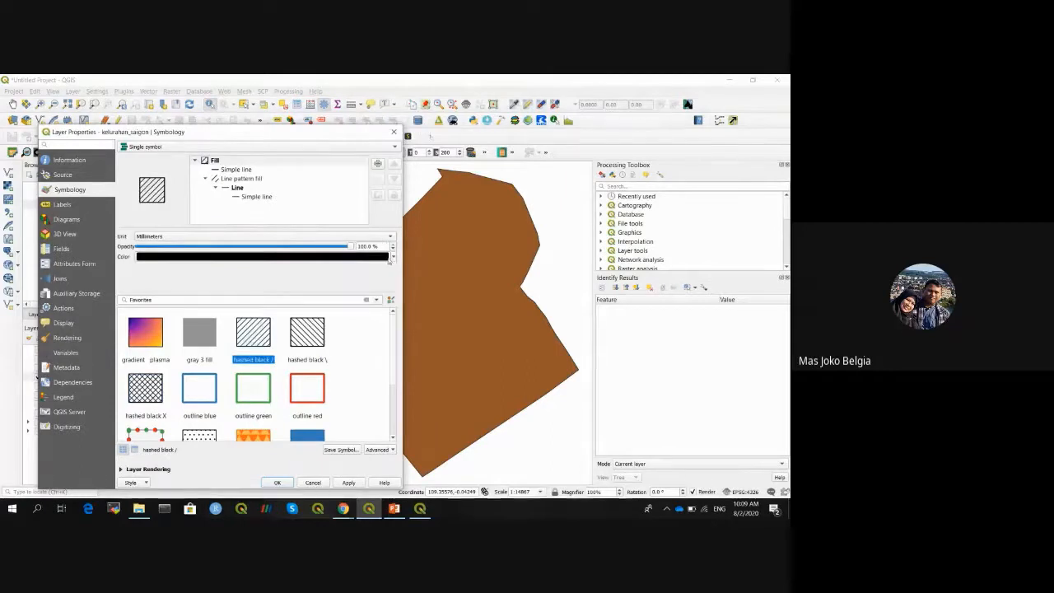
left_click(389, 257)
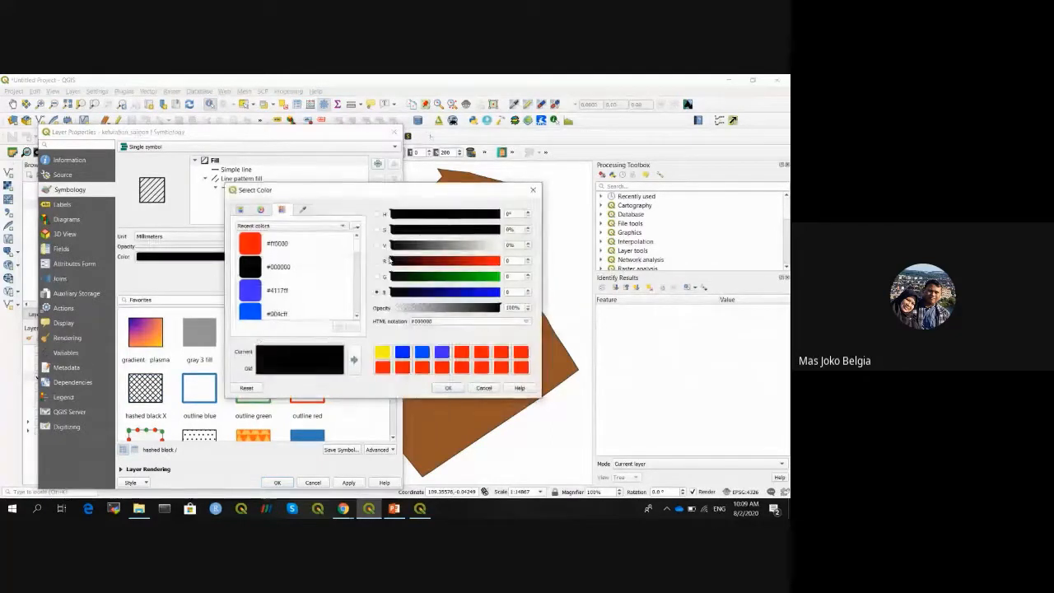
left_click(251, 293)
left_click(449, 389)
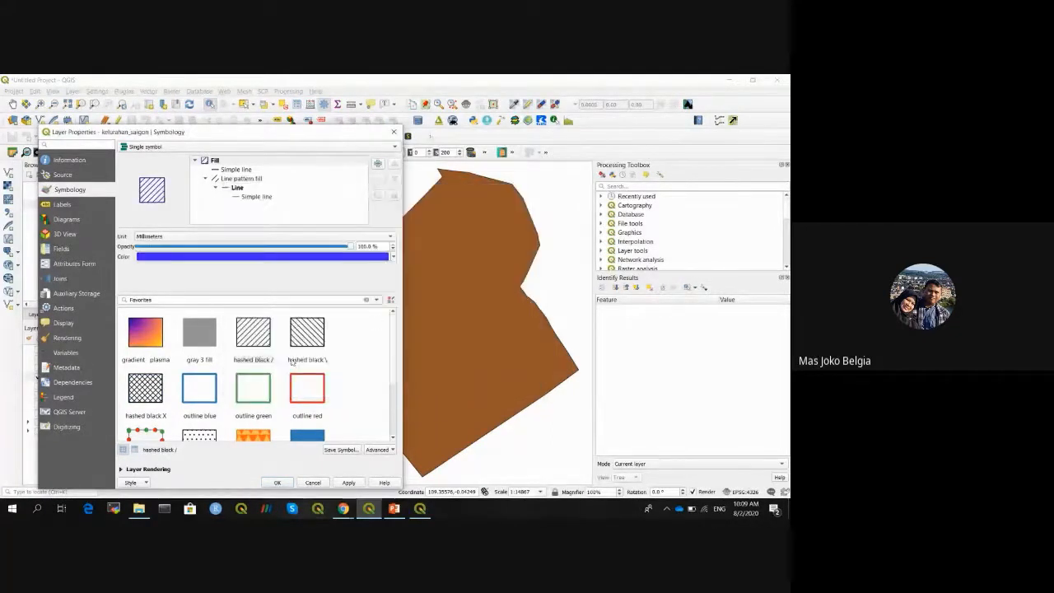
left_click(277, 483)
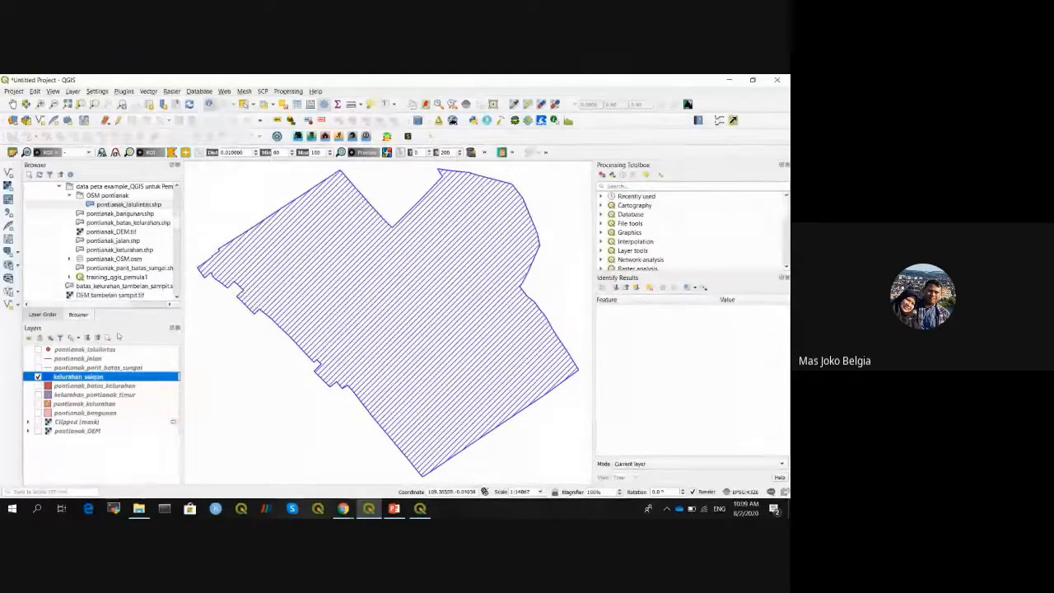
- Show pontianak_DEM beneath kelurahan_saigon and recolour the polygon's hatch lines red
left_click(38, 431)
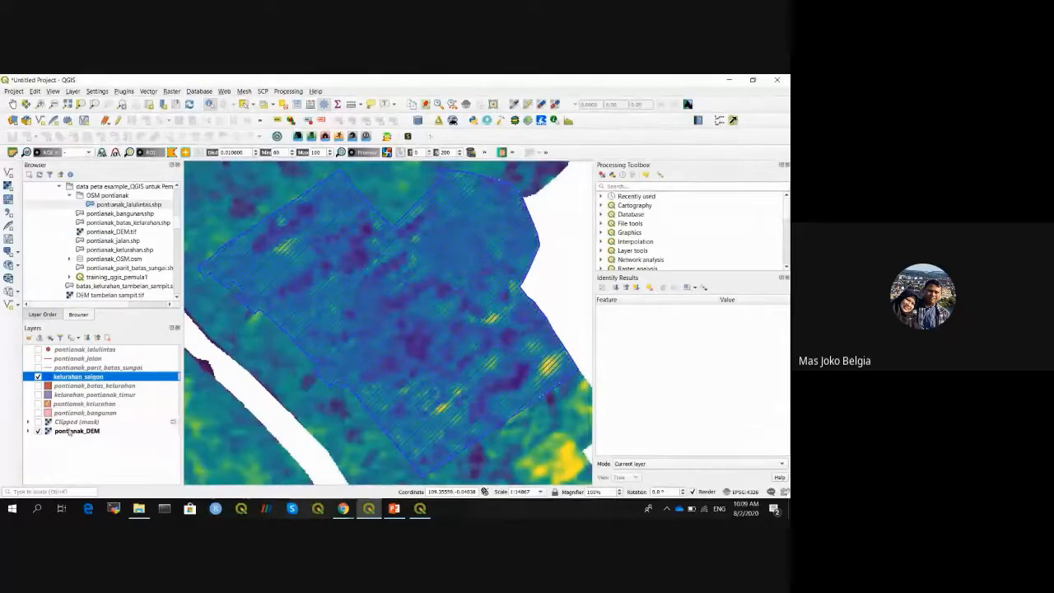
right_click(102, 377)
left_click(102, 375)
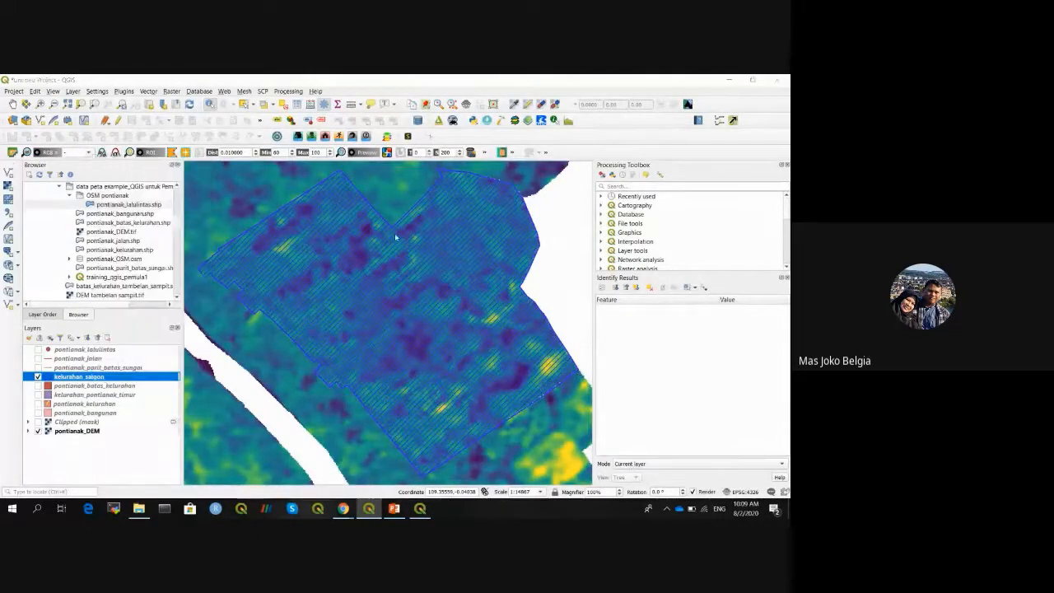
left_click(395, 256)
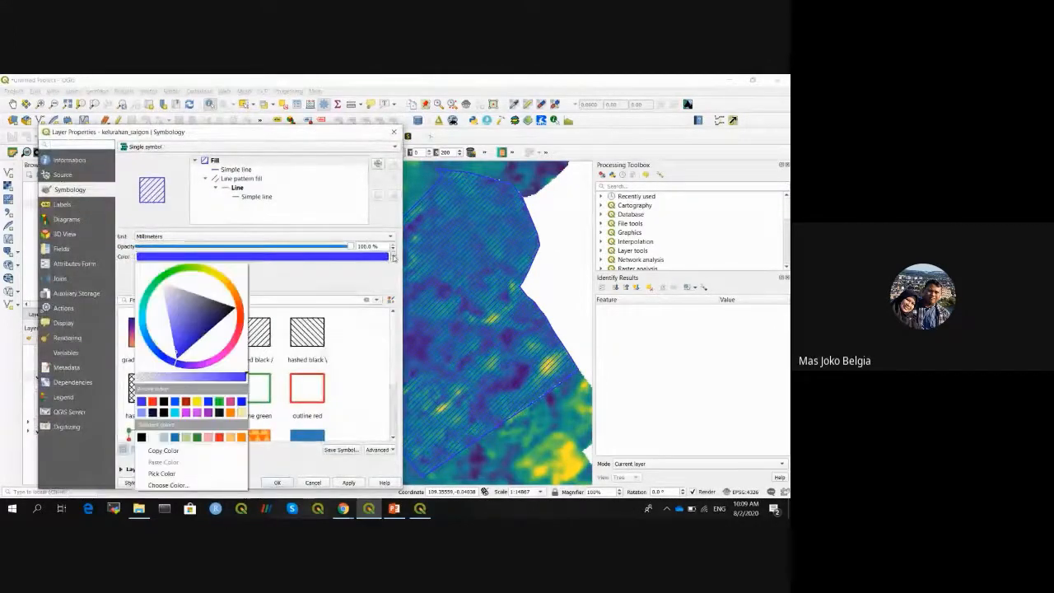
left_click(153, 405)
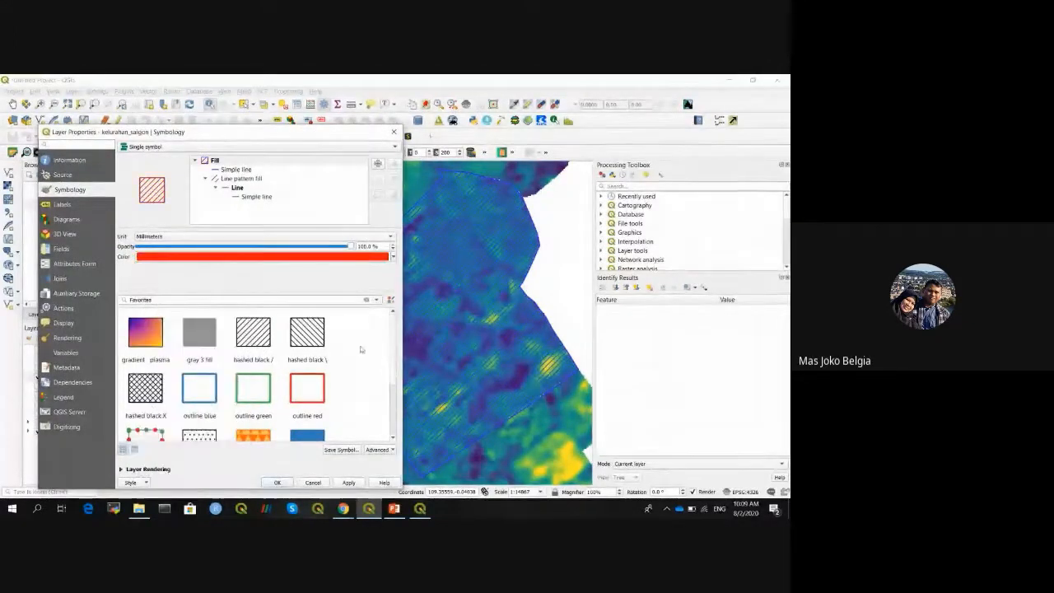
left_click(278, 482)
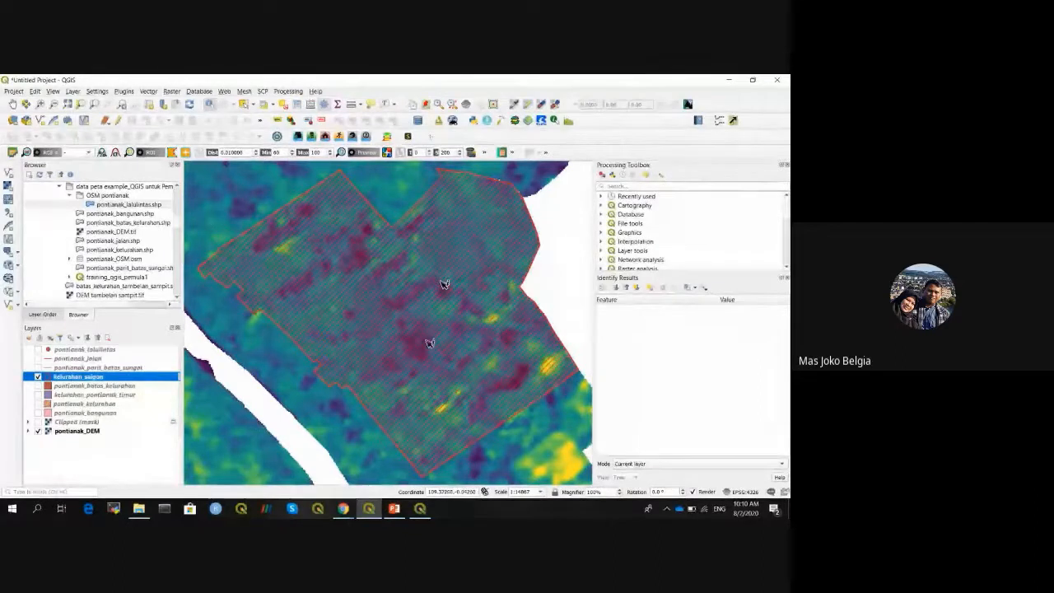
left_click(64, 432)
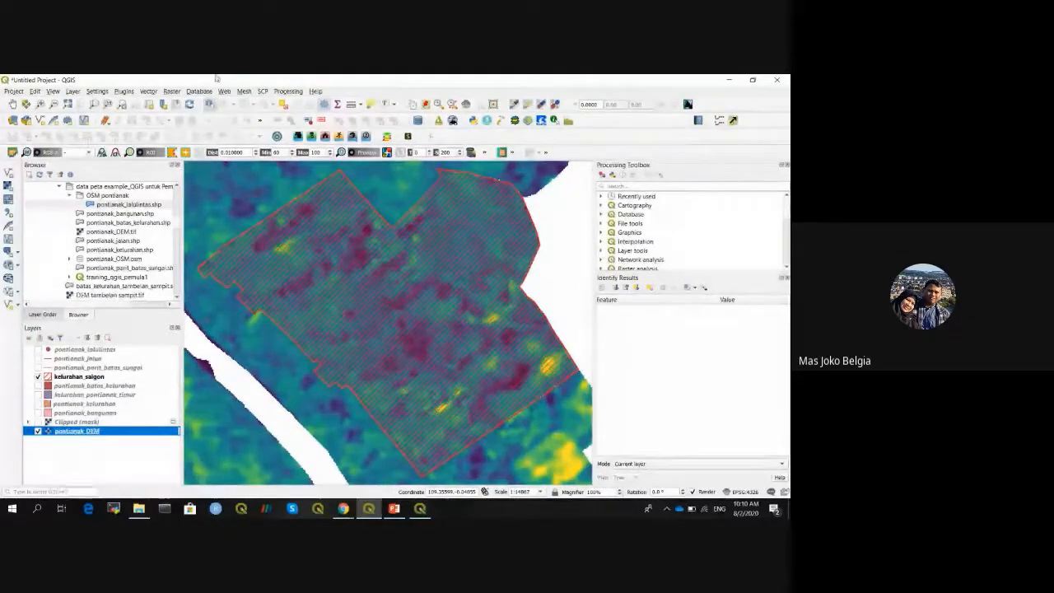
- Run Clip Raster by Mask Layer with input pontianak_DEM and mask kelurahan_saigon
left_click(171, 91)
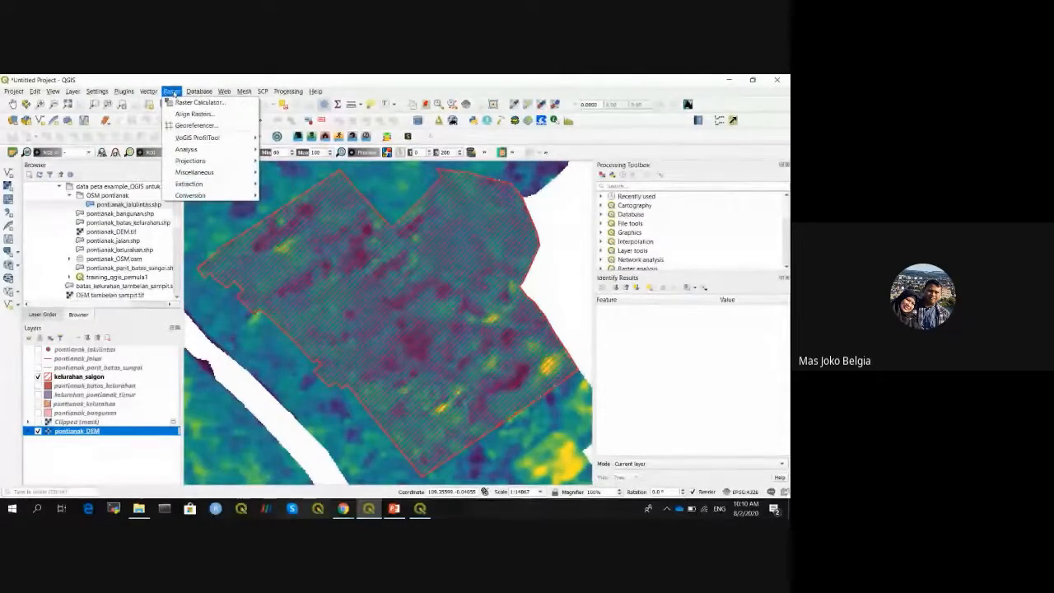
mouse_move(212, 189)
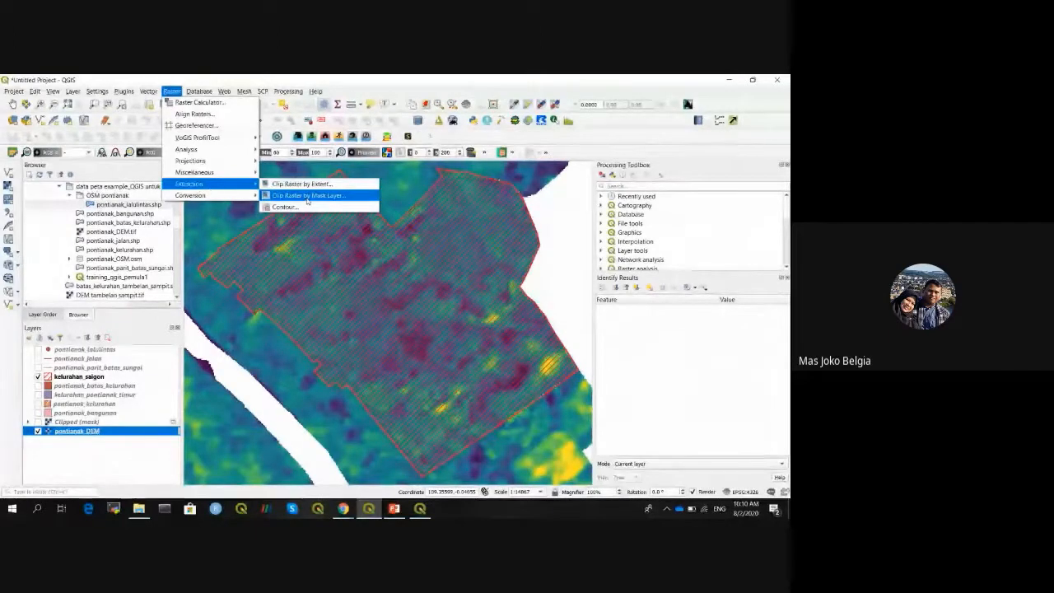
left_click(307, 196)
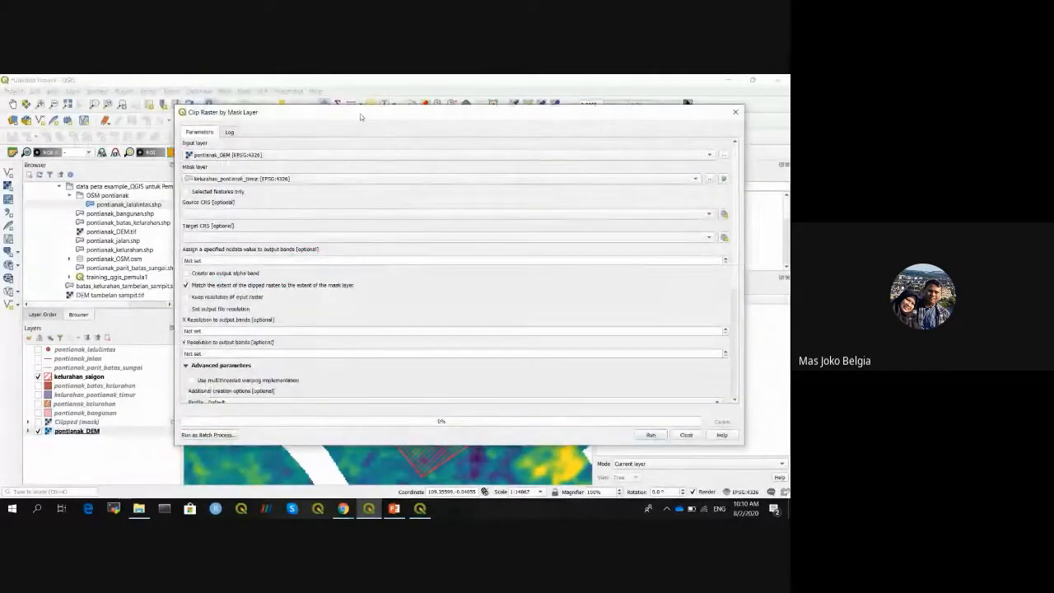
left_click_drag(360, 116, 449, 145)
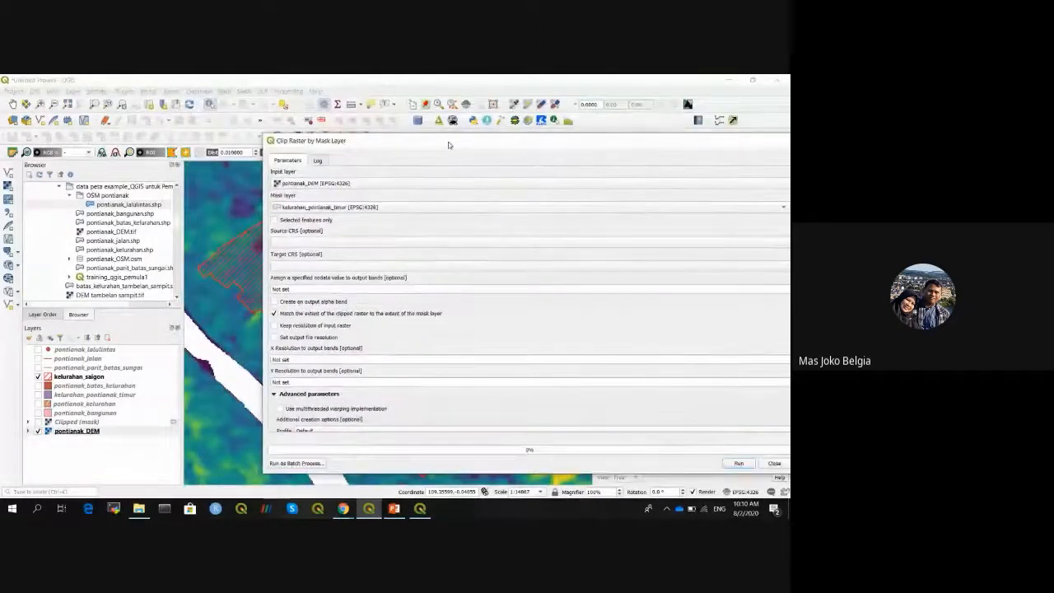
left_click(294, 185)
left_click(295, 182)
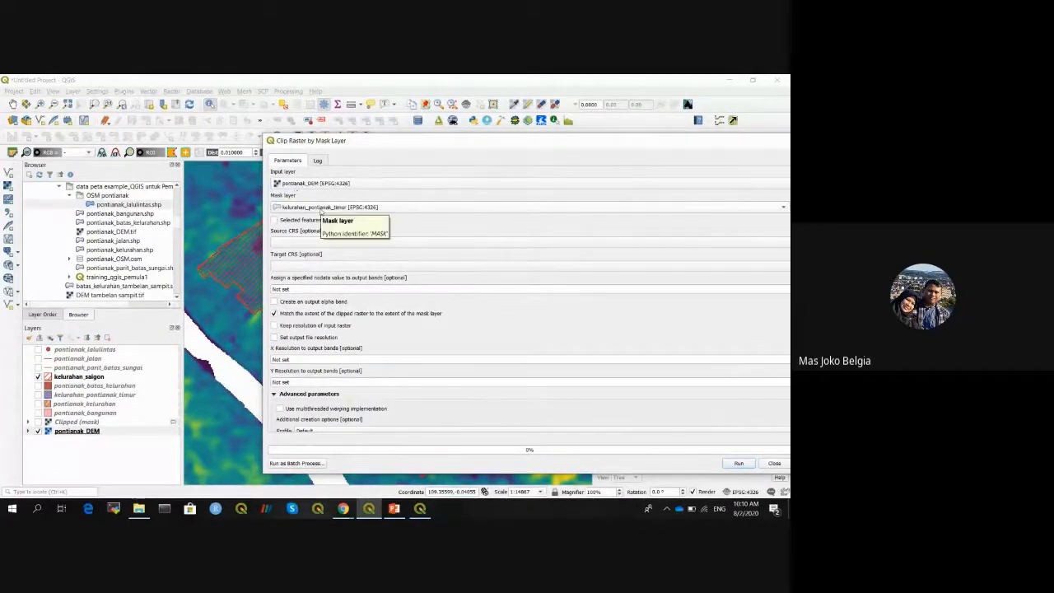
left_click(320, 208)
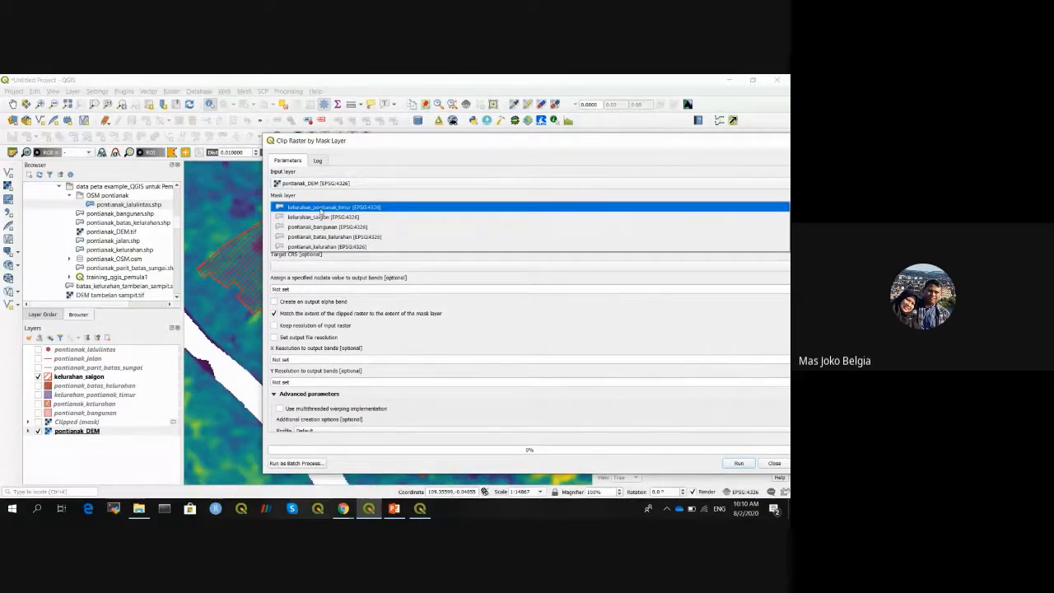
left_click(323, 216)
left_click_drag(477, 145, 335, 134)
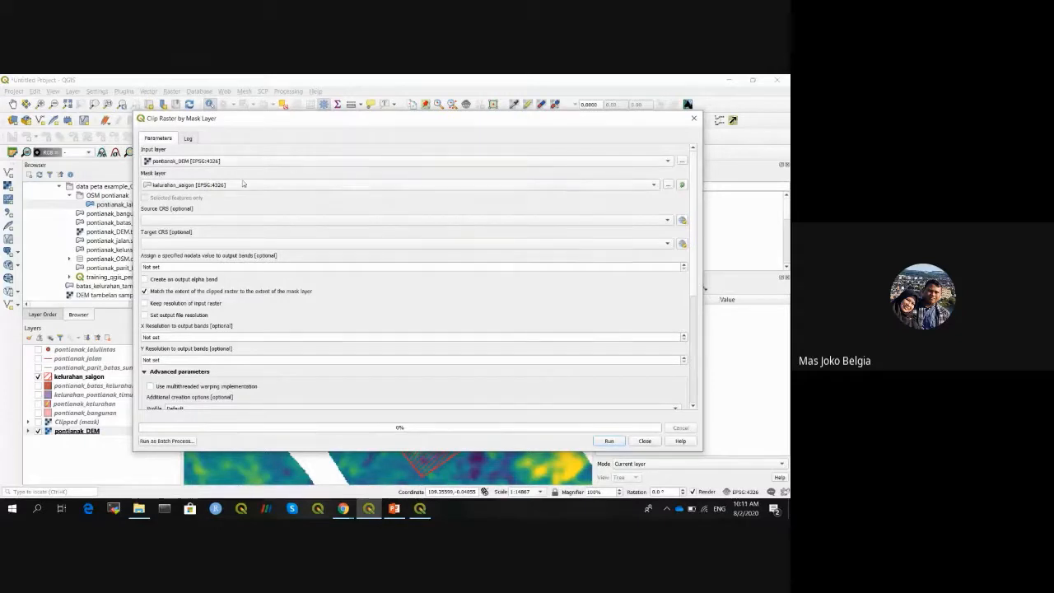
left_click_drag(697, 264, 696, 375)
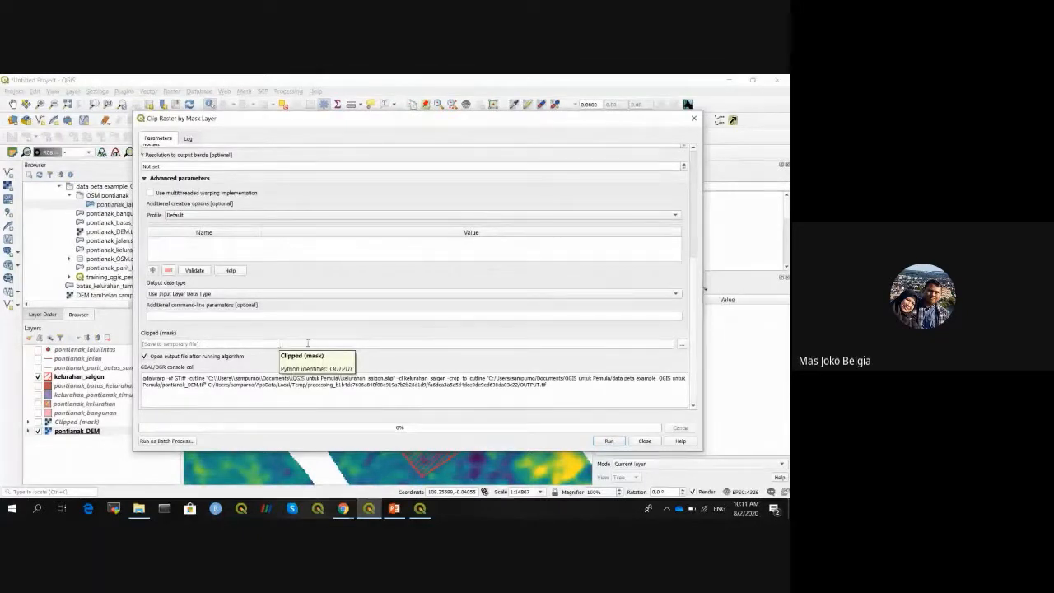
left_click(613, 443)
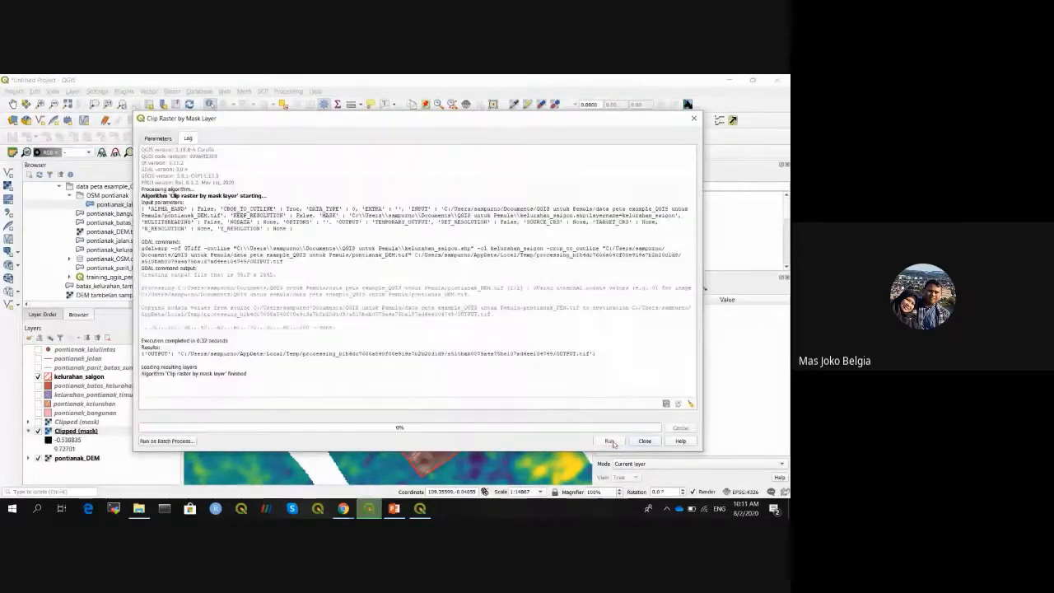
- Remove the older Clipped (mask) layer and hide pontianak_DEM and kelurahan_saigon
left_click(644, 440)
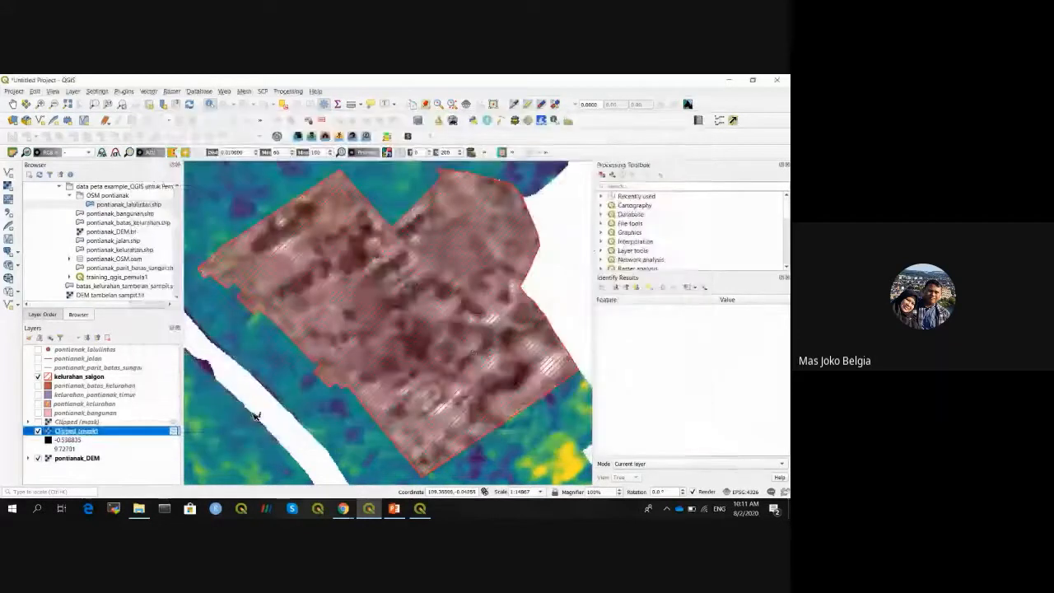
left_click(66, 422)
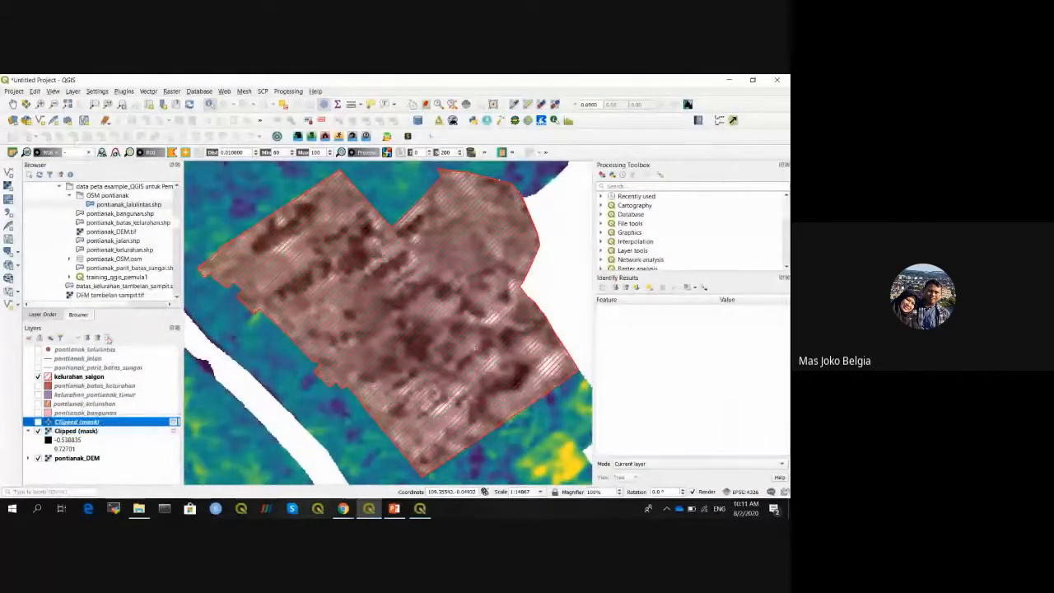
key("ctrl+d")
key("Return")
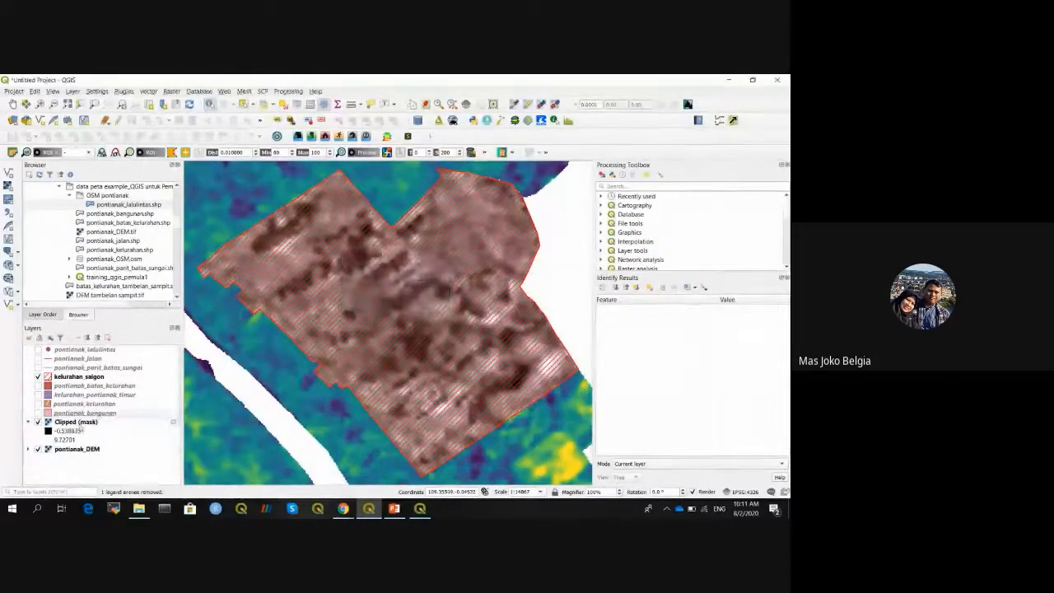
left_click(79, 422)
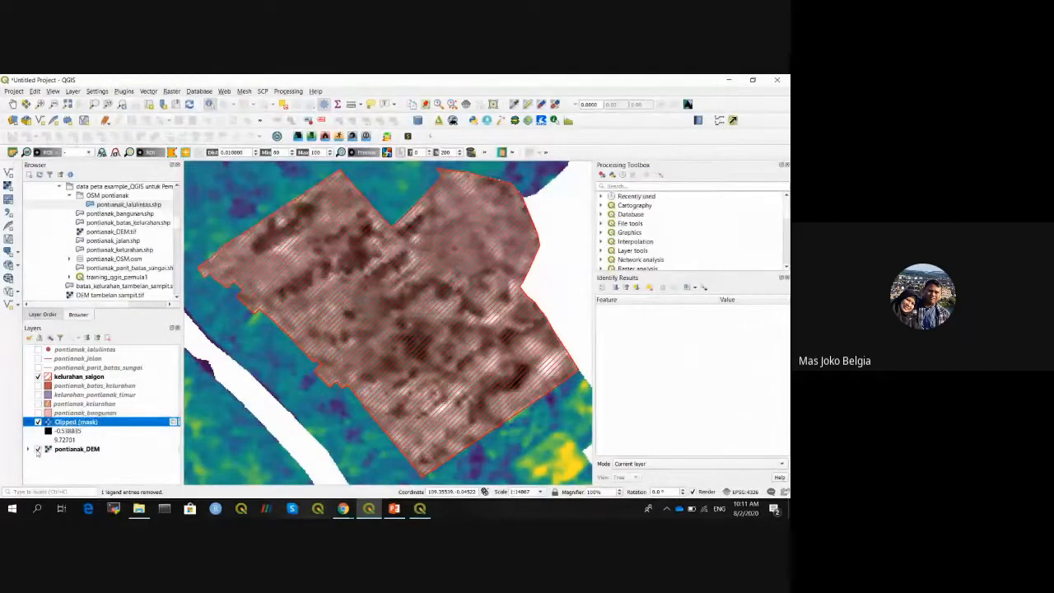
left_click(37, 448)
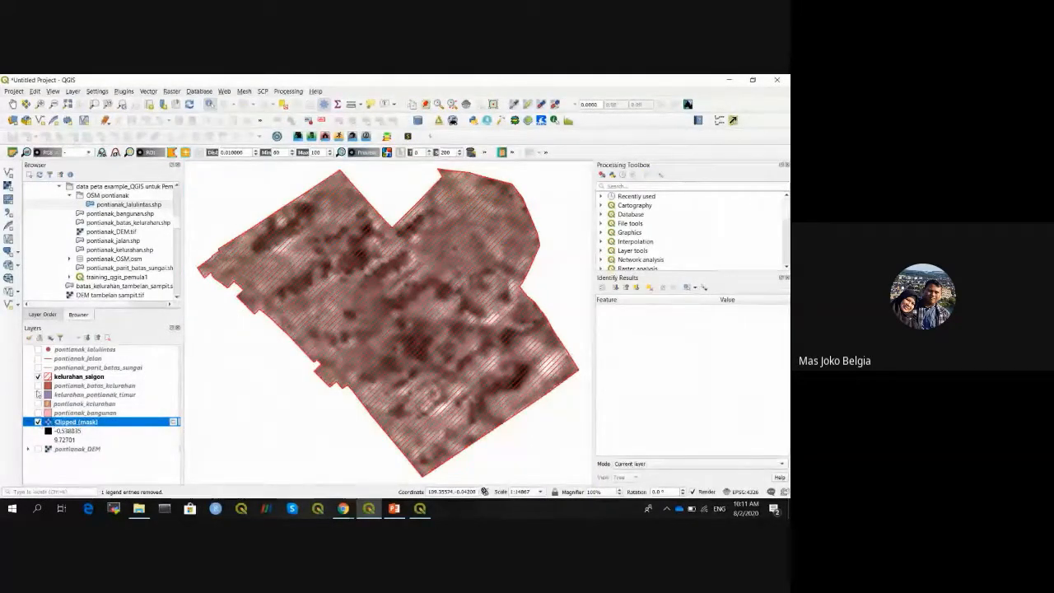
left_click(37, 376)
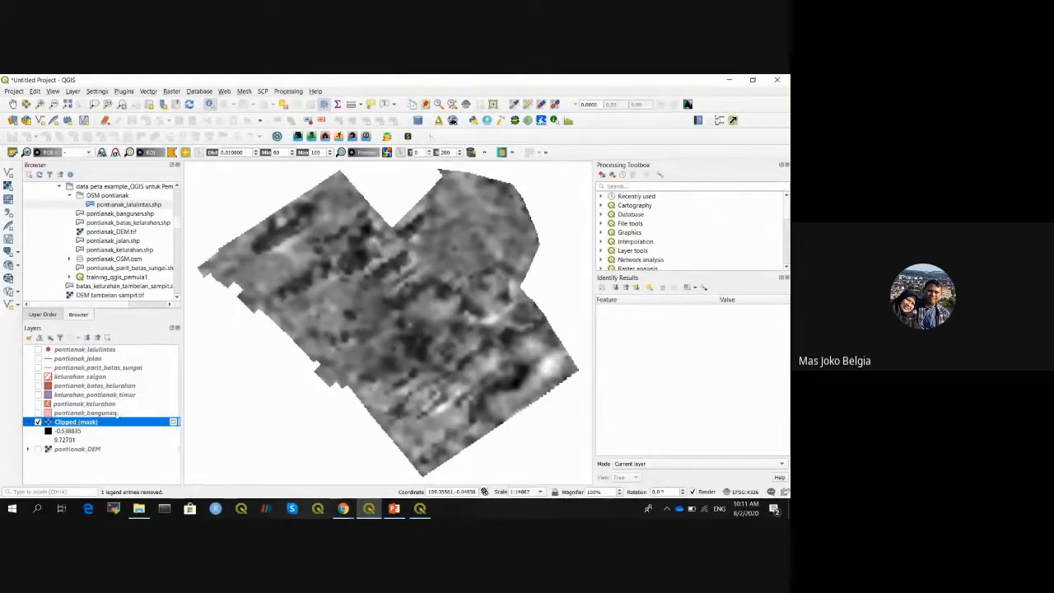
- Style Clipped (mask) as singleband pseudocolor, min 0, max 9, Equal Interval classes
right_click(93, 424)
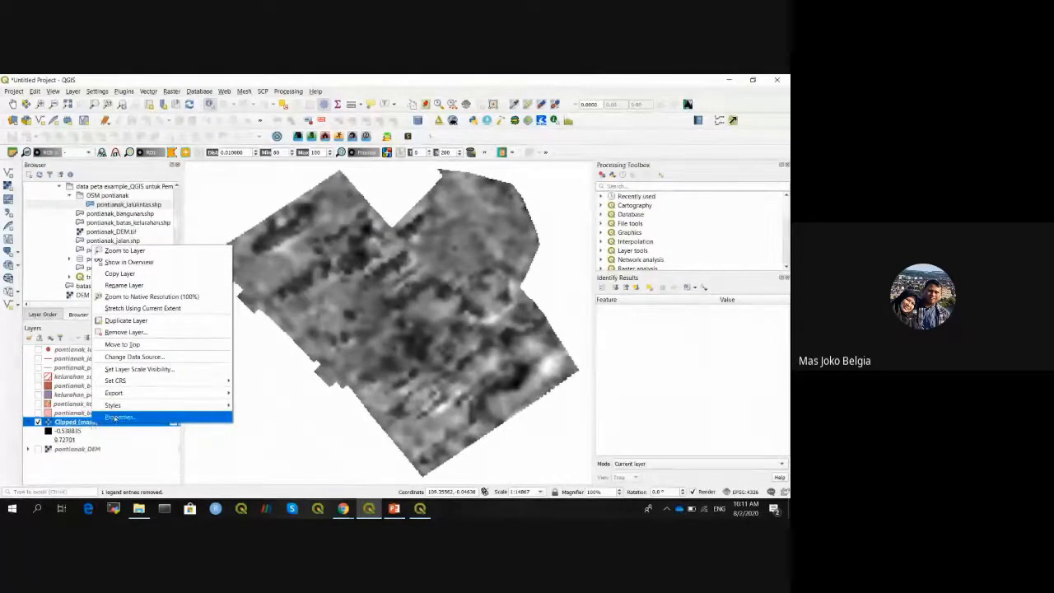
left_click(118, 417)
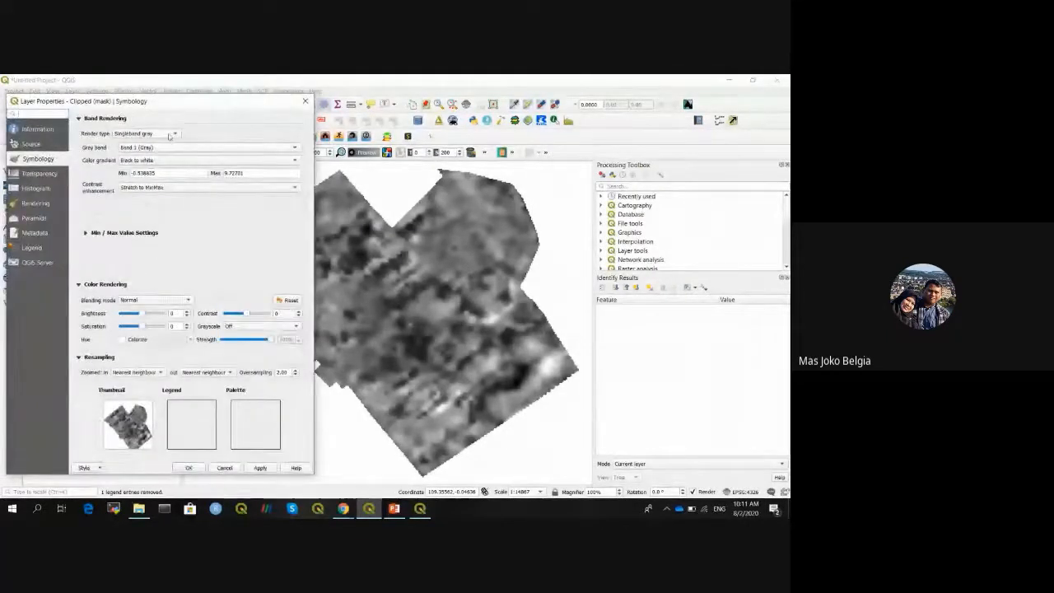
left_click(170, 135)
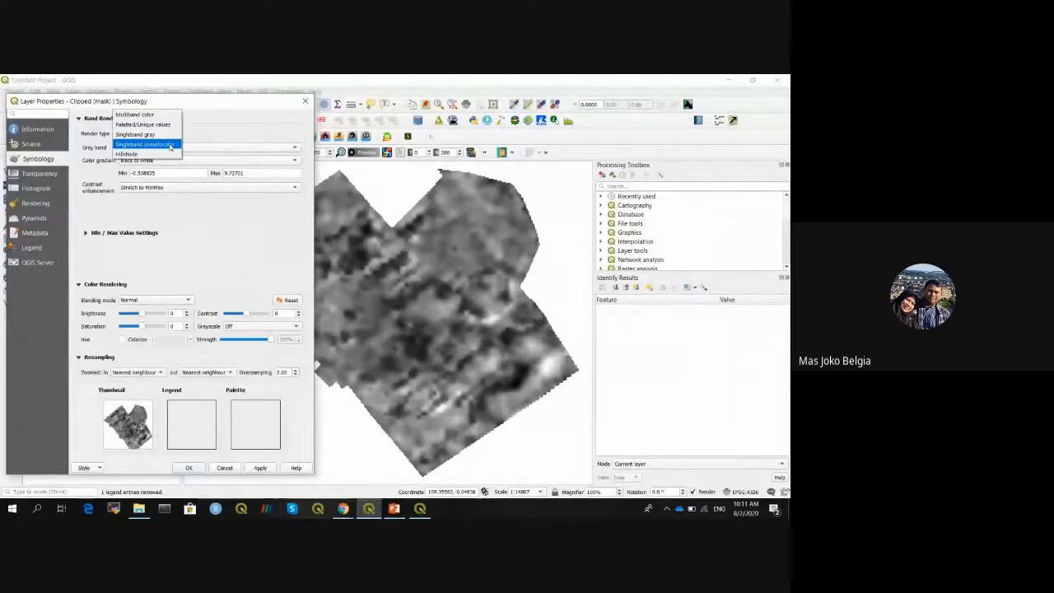
left_click(170, 145)
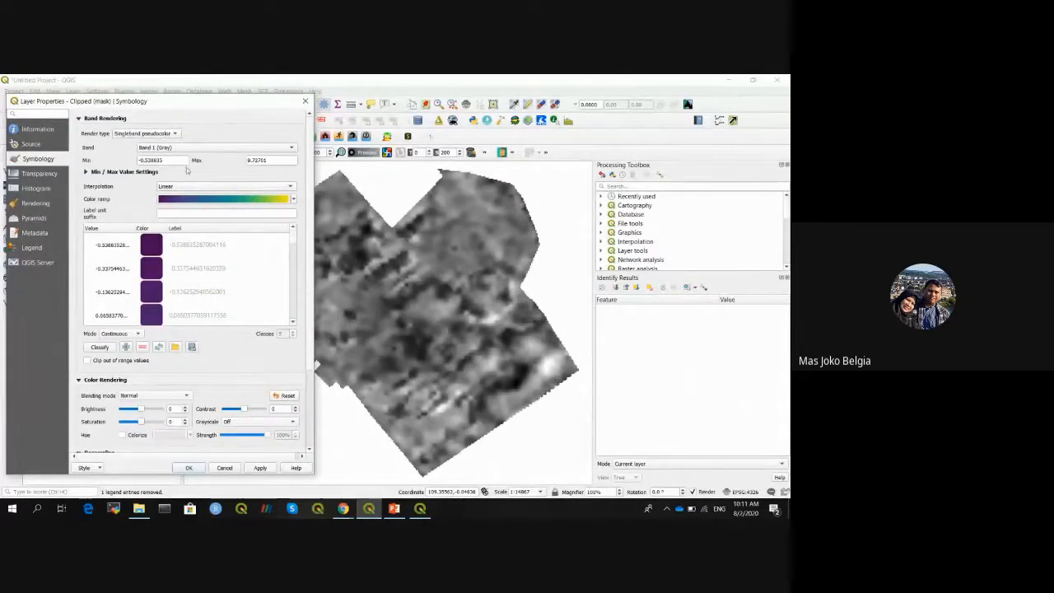
key("BackSpace")
key("BackSpace")
key("BackSpace")
key("BackSpace")
key("BackSpace")
key("BackSpace")
key("BackSpace")
key("BackSpace")
type("0")
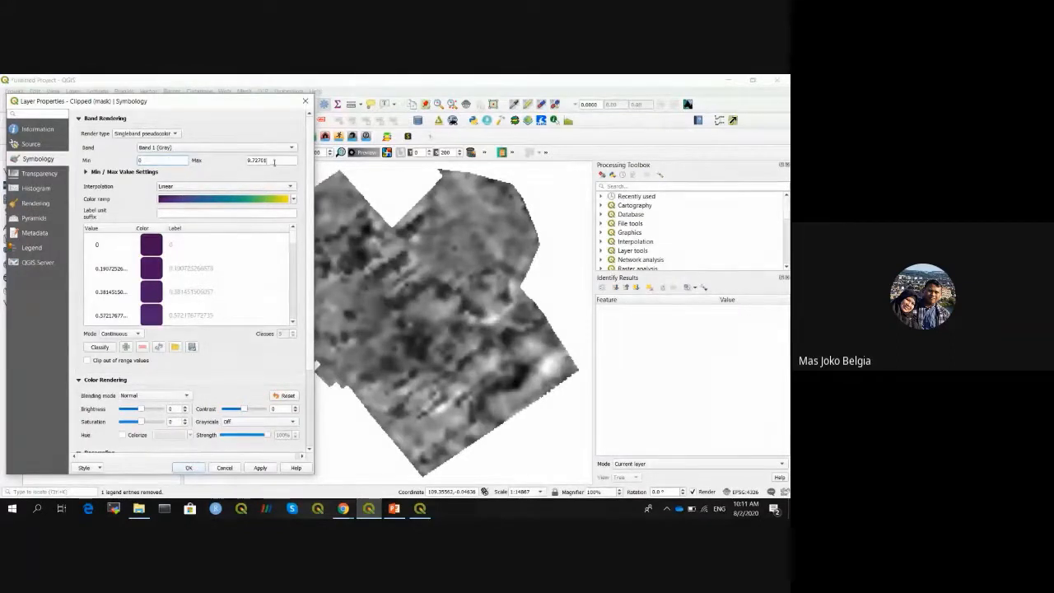
left_click_drag(275, 162, 244, 160)
type("1")
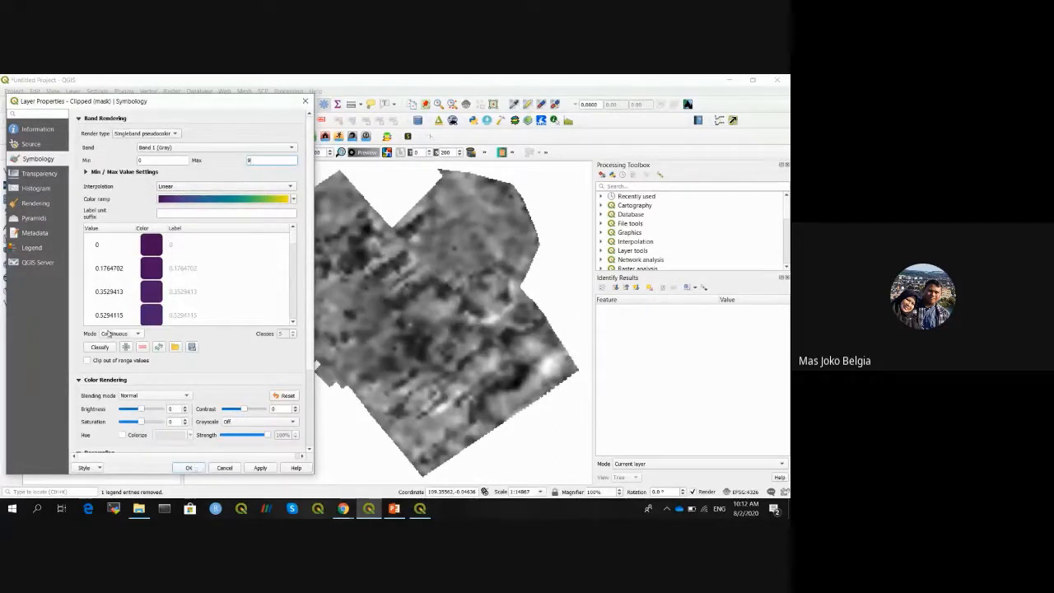
left_click(129, 333)
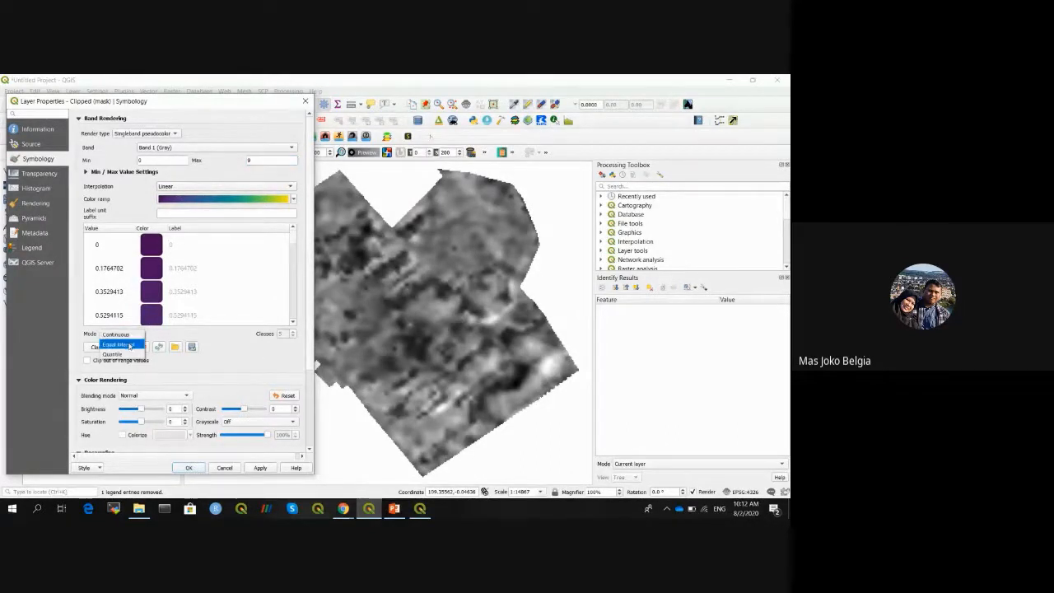
left_click(129, 345)
left_click_drag(294, 240, 291, 282)
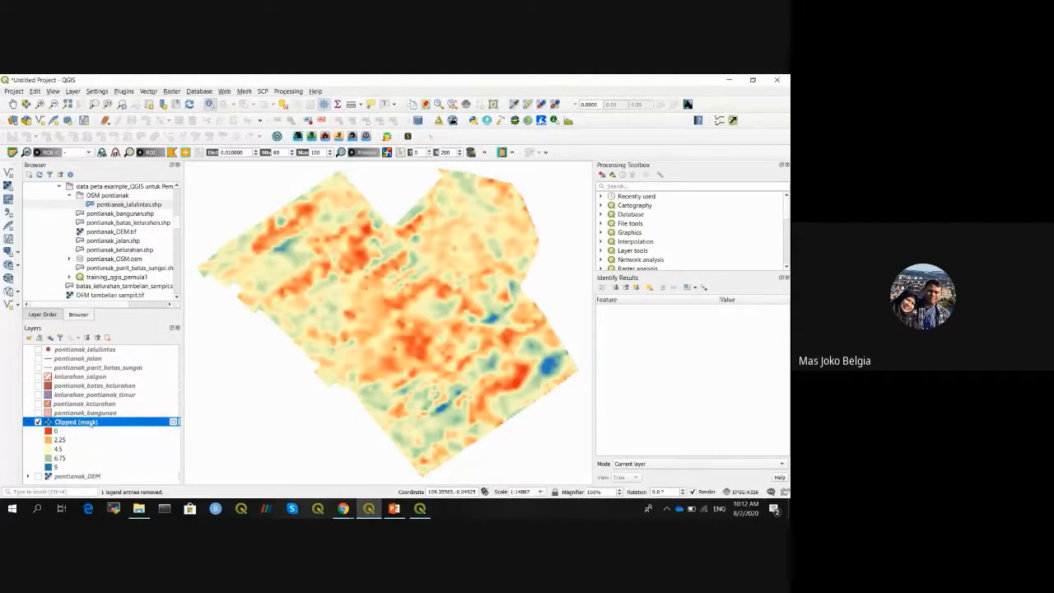
- Save Clipped (mask) as GeoTIFF DEM_saigon.tif in the data peta example_QGIS untuk Pemula folder
mouse_move(91, 424)
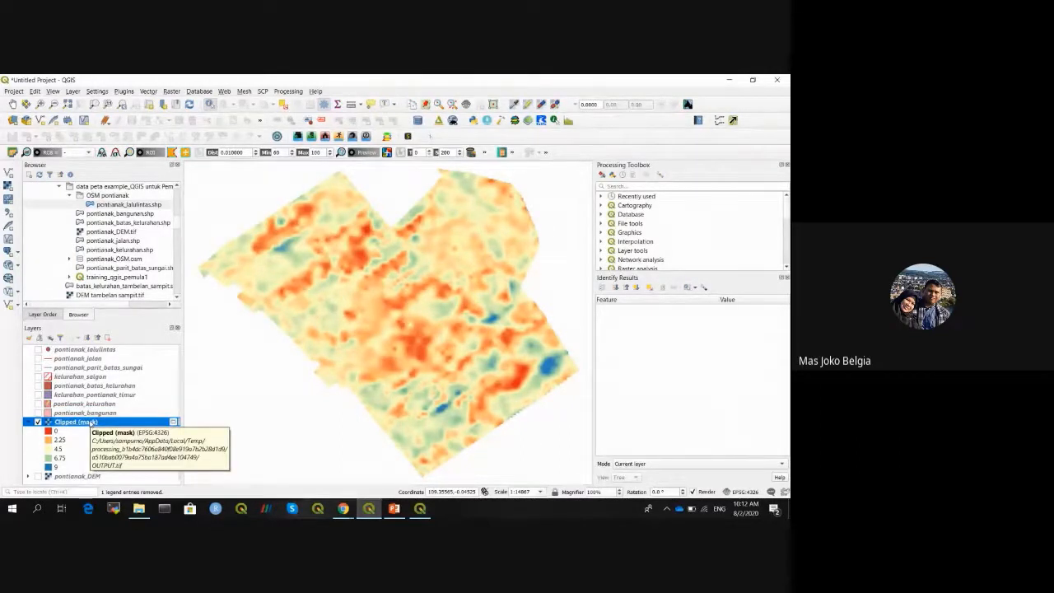
right_click(90, 422)
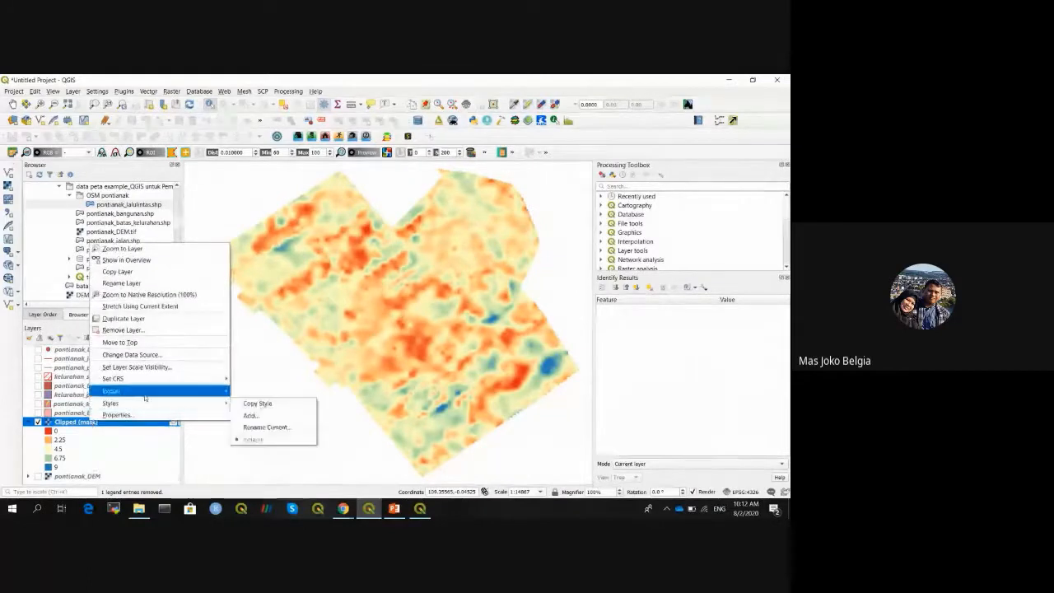
mouse_move(144, 392)
left_click(260, 396)
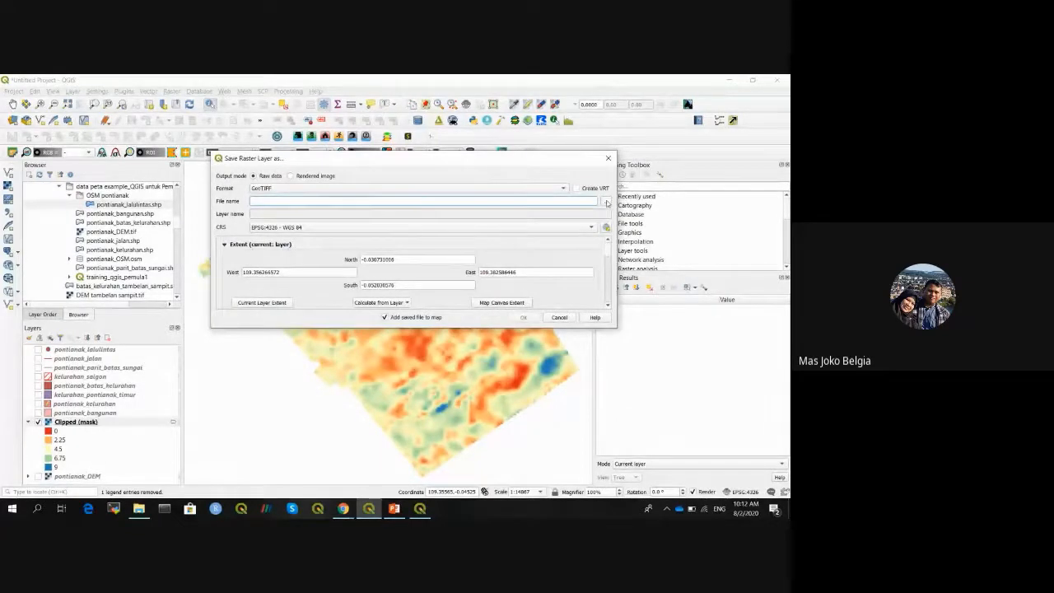
left_click(607, 201)
left_click_drag(538, 176, 533, 268)
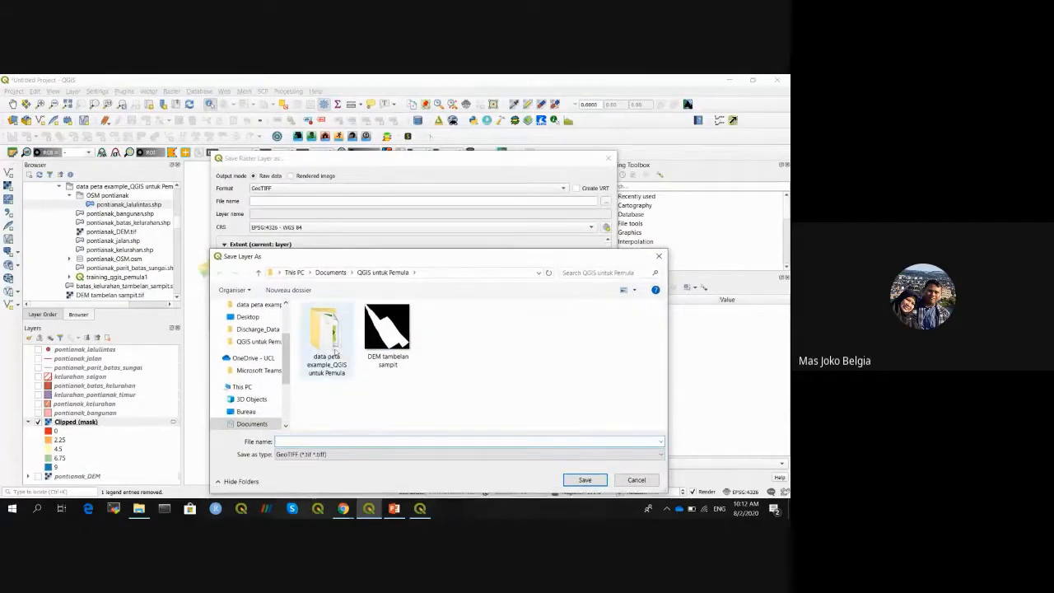
double_click(326, 330)
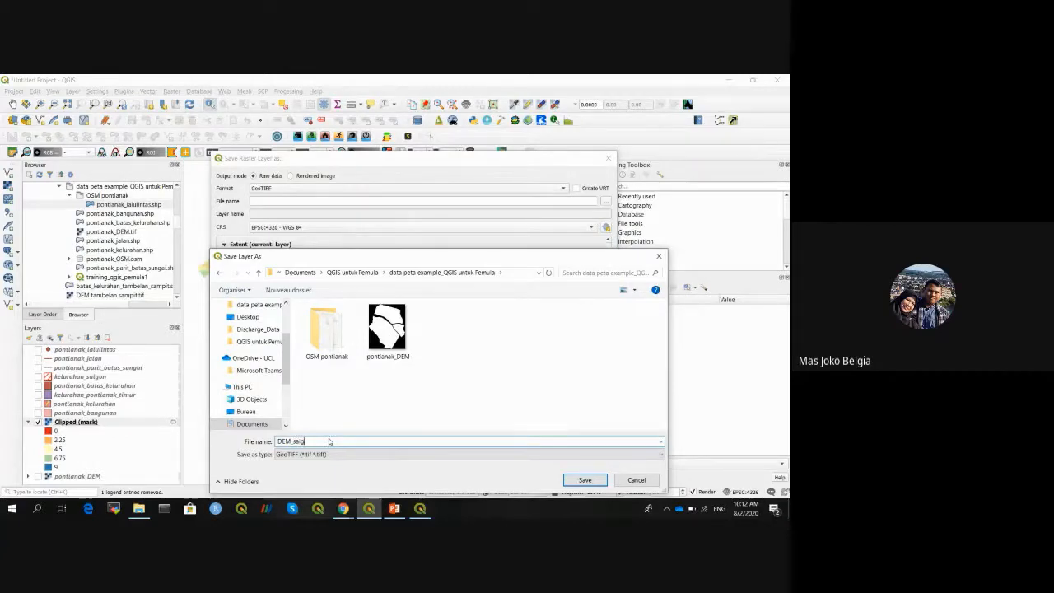
left_click(585, 480)
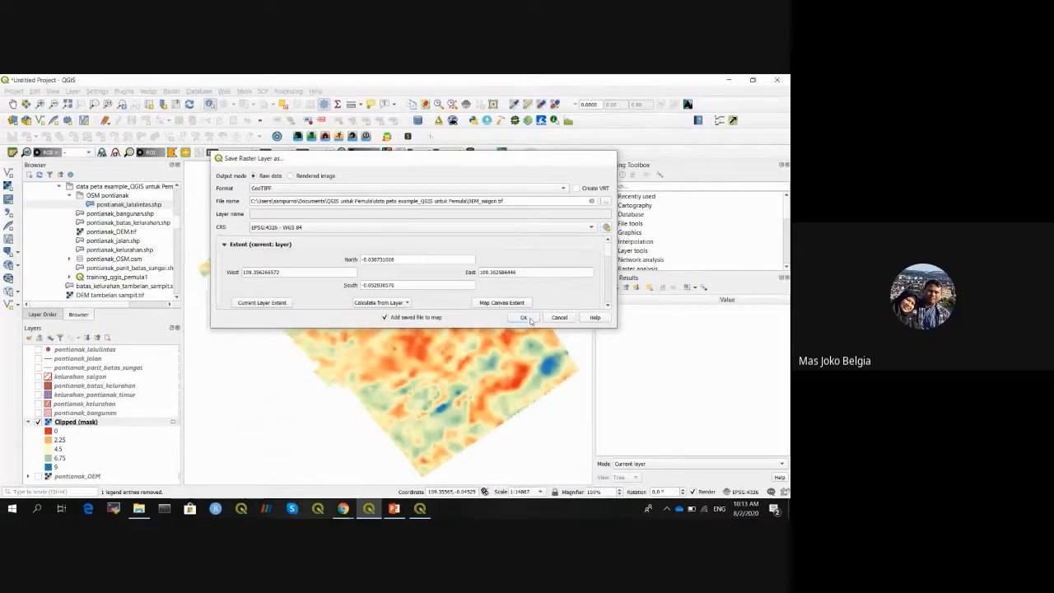
left_click(524, 317)
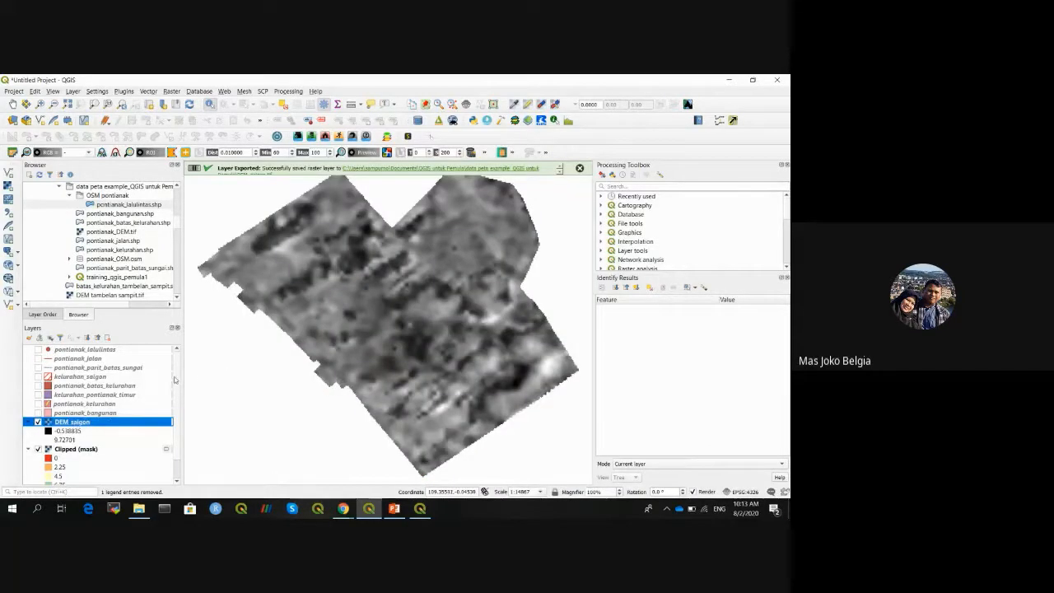
- Copy the Clipped (mask) pseudocolor style and paste it onto DEM_saigon
scroll(175, 380, "down", 1)
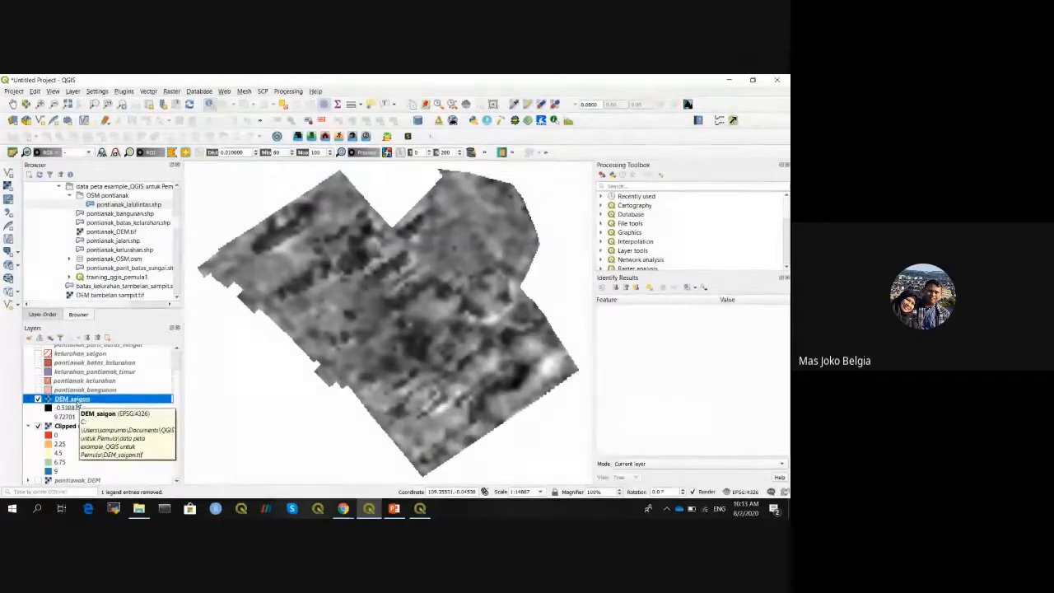
right_click(69, 427)
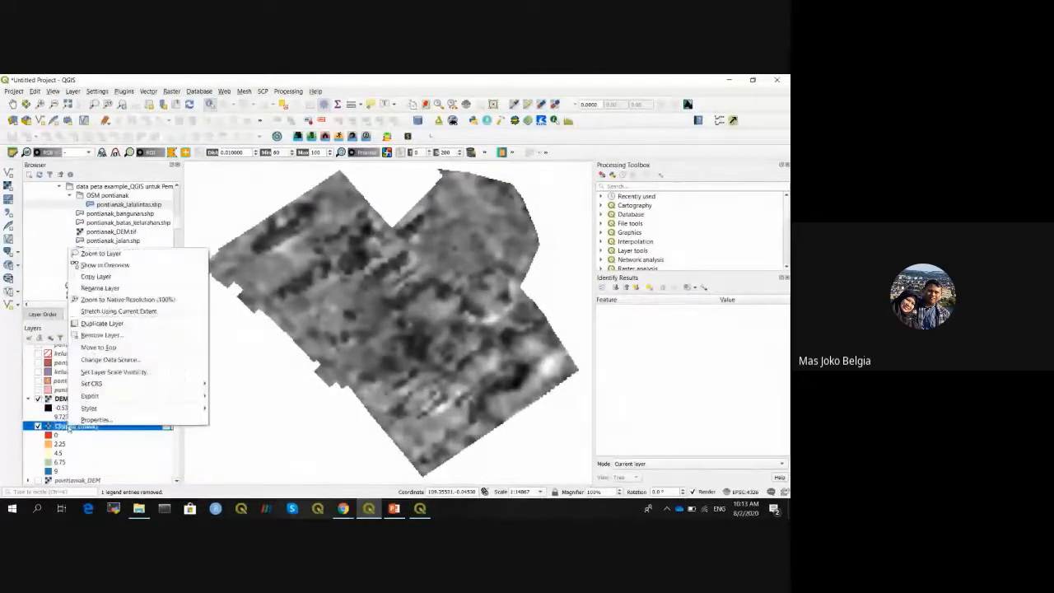
left_click(62, 398)
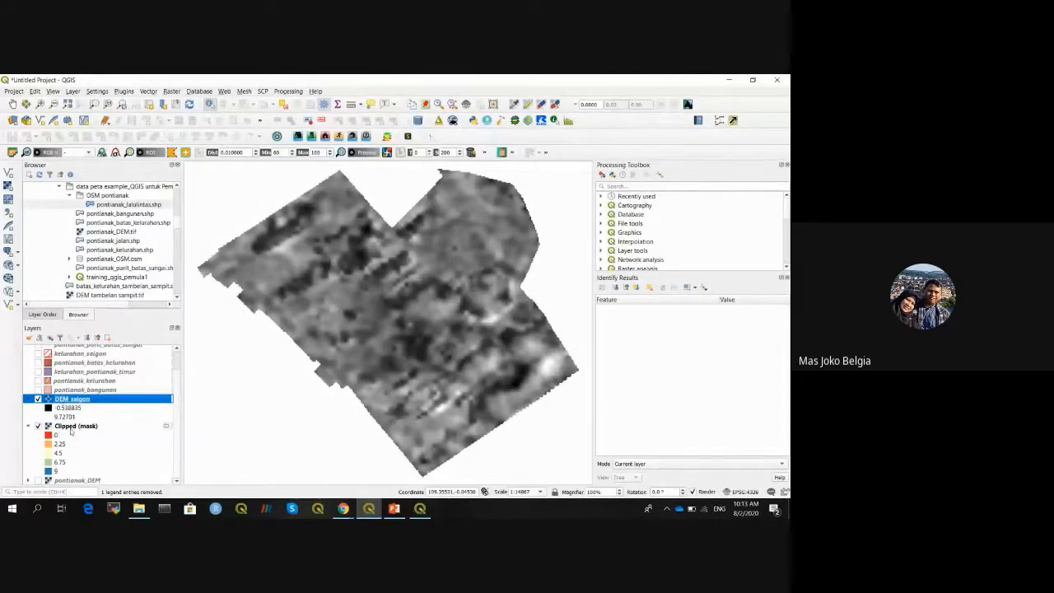
left_click(71, 427)
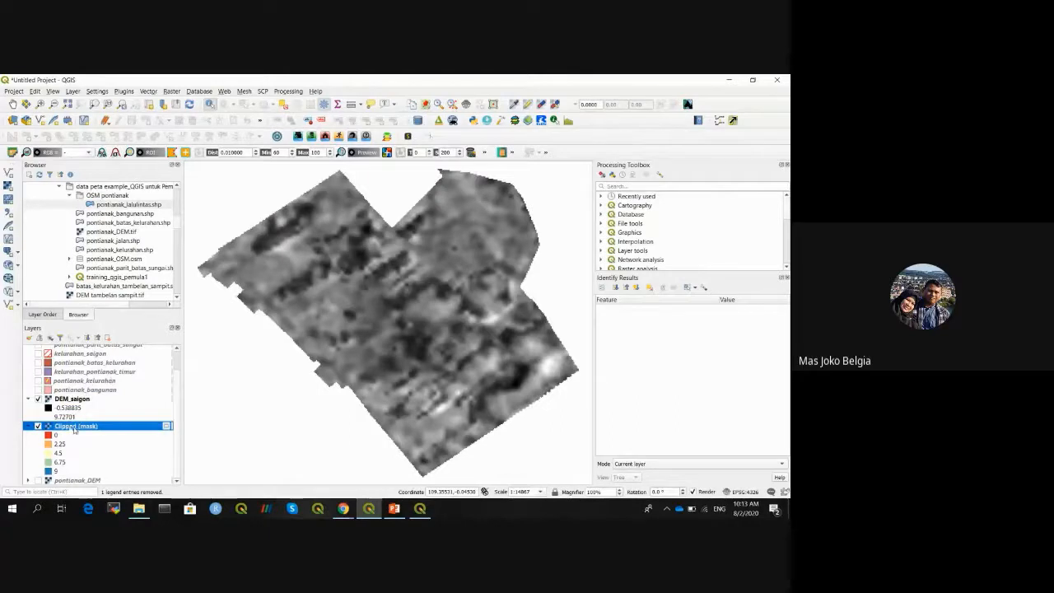
right_click(75, 428)
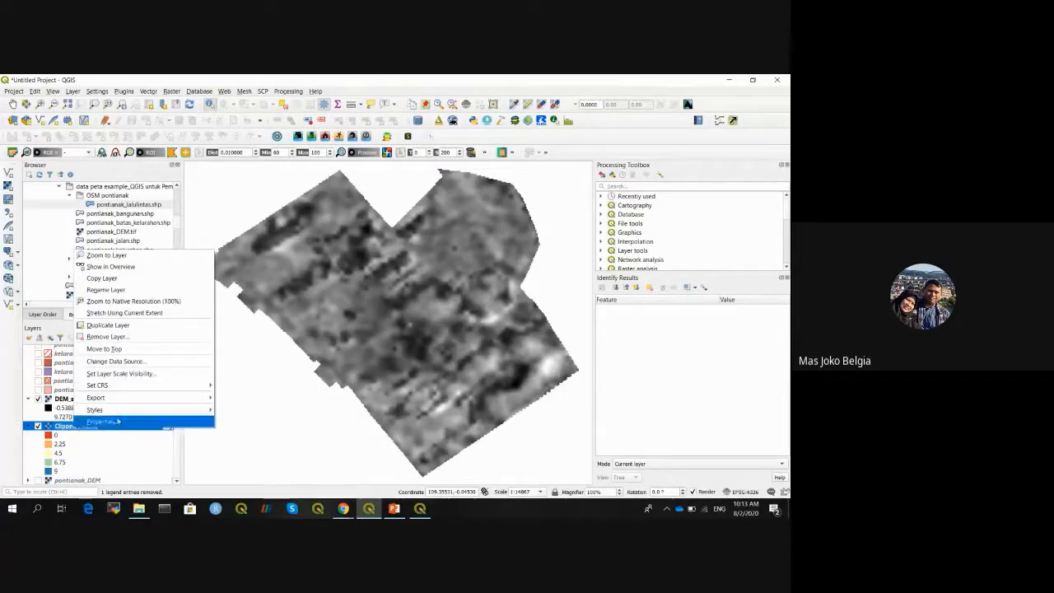
mouse_move(149, 409)
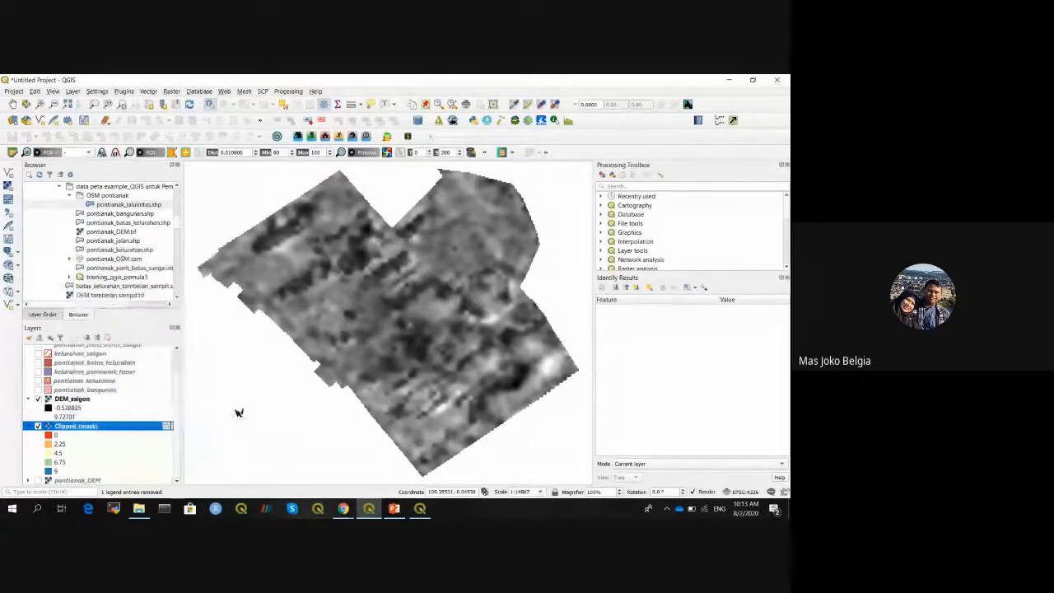
left_click(239, 410)
left_click(78, 400)
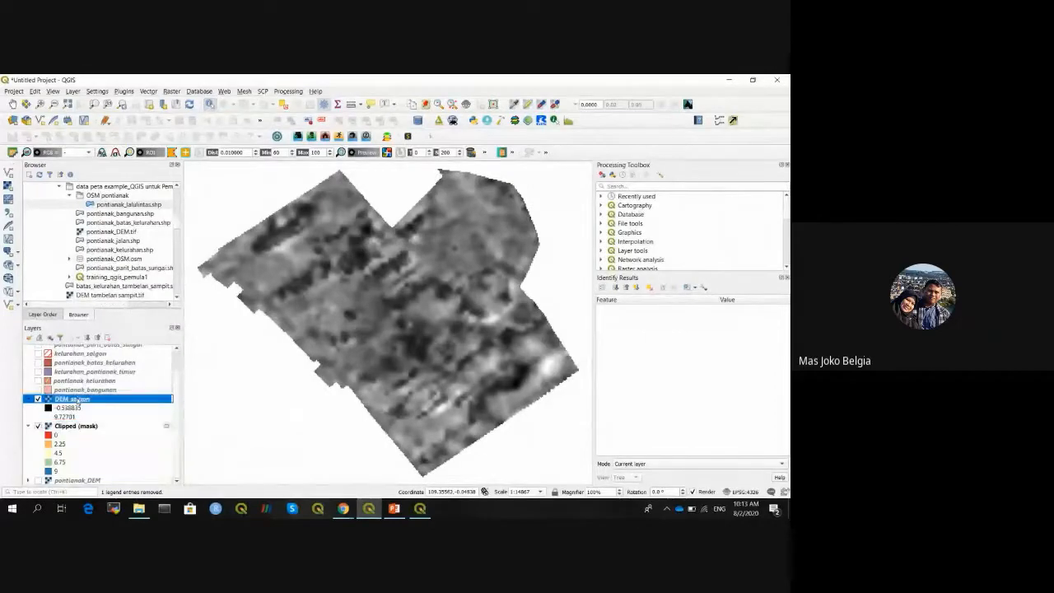
right_click(77, 400)
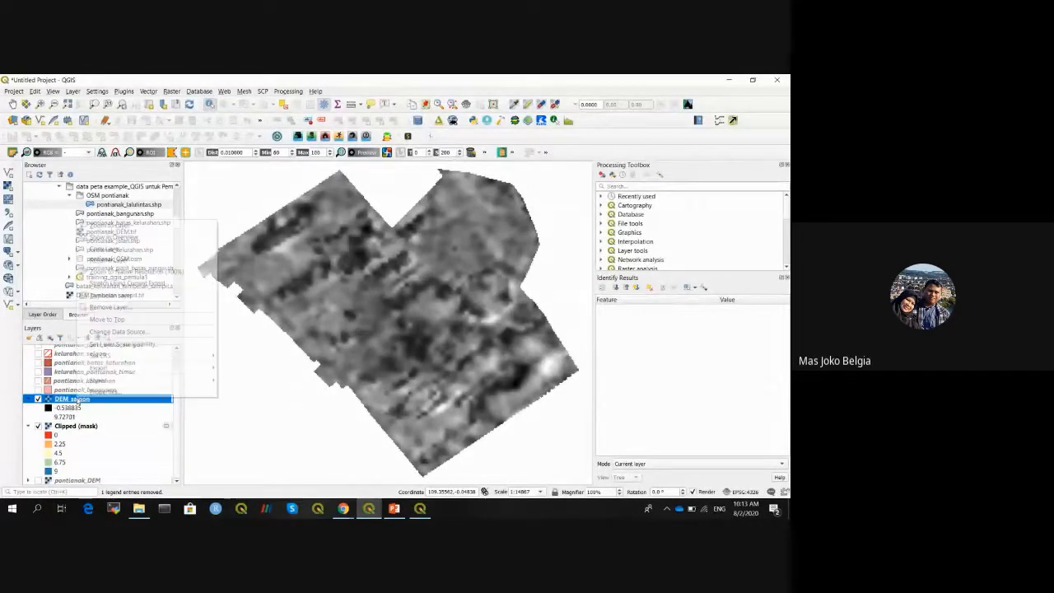
mouse_move(124, 379)
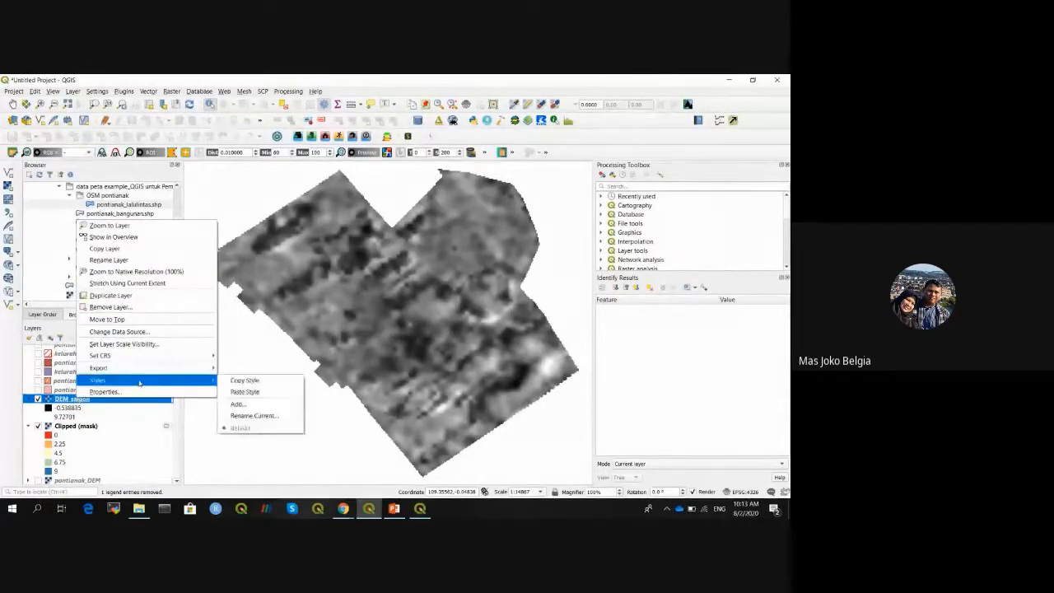
left_click(245, 392)
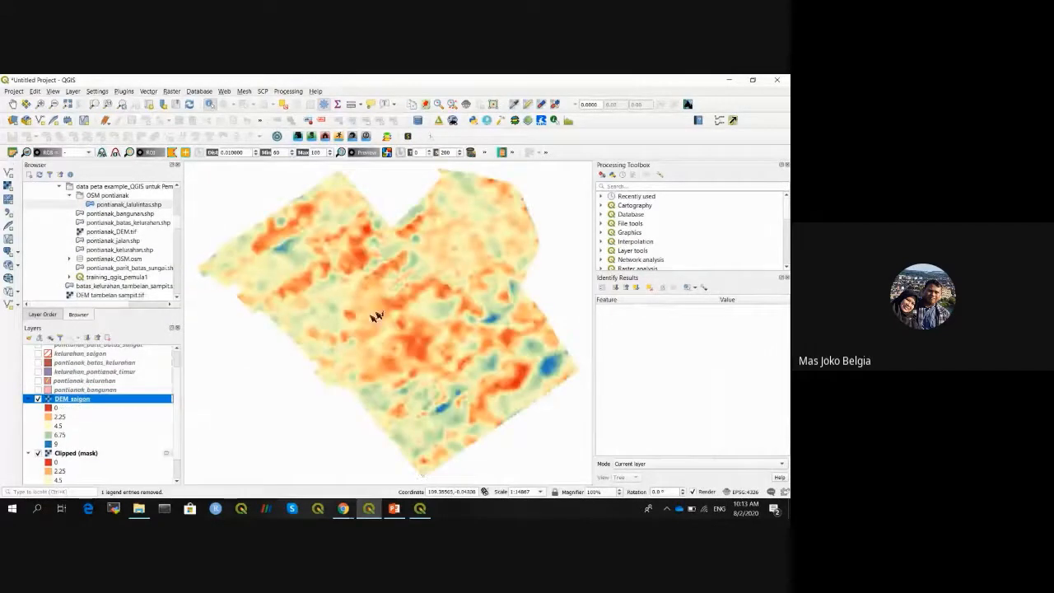
- Remove the Clipped (mask) layer from the project
left_click(86, 454)
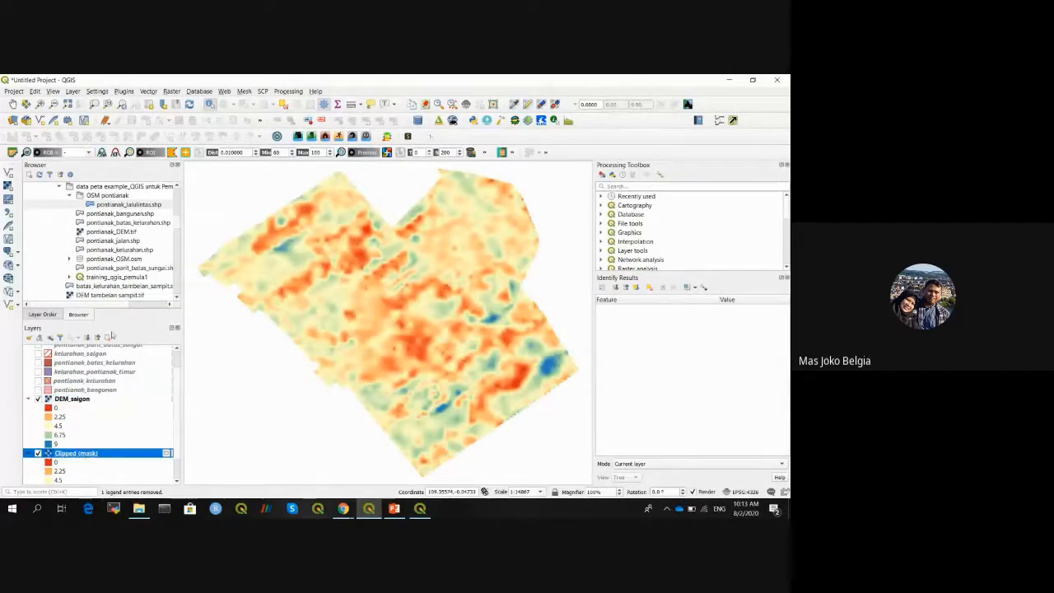
left_click(108, 337)
left_click(401, 302)
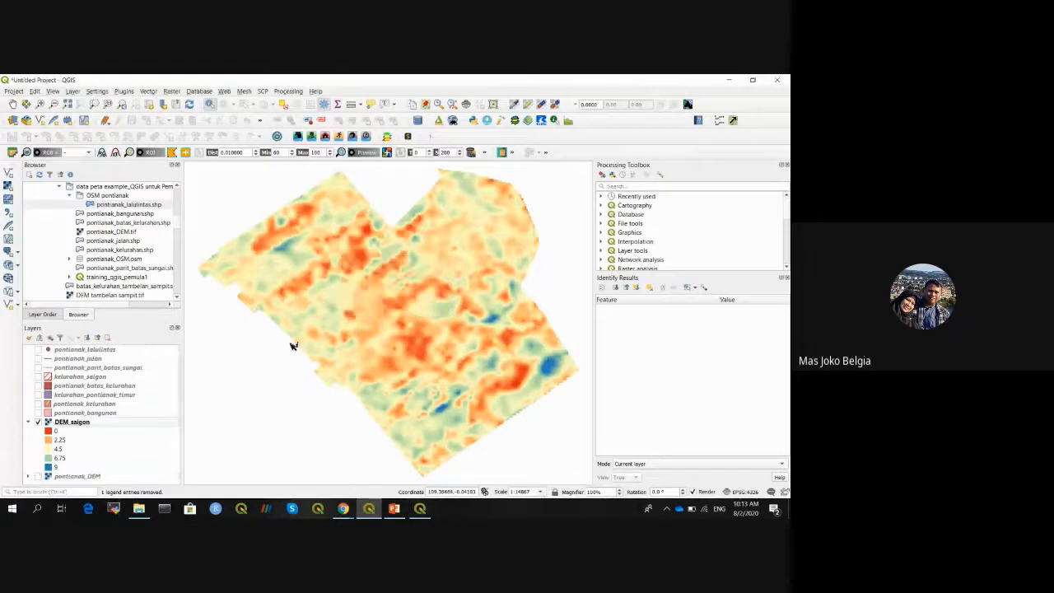
- Finish removing Clipped (mask), check the kelurahan_saigon overlay, then turn it off
left_click(28, 422)
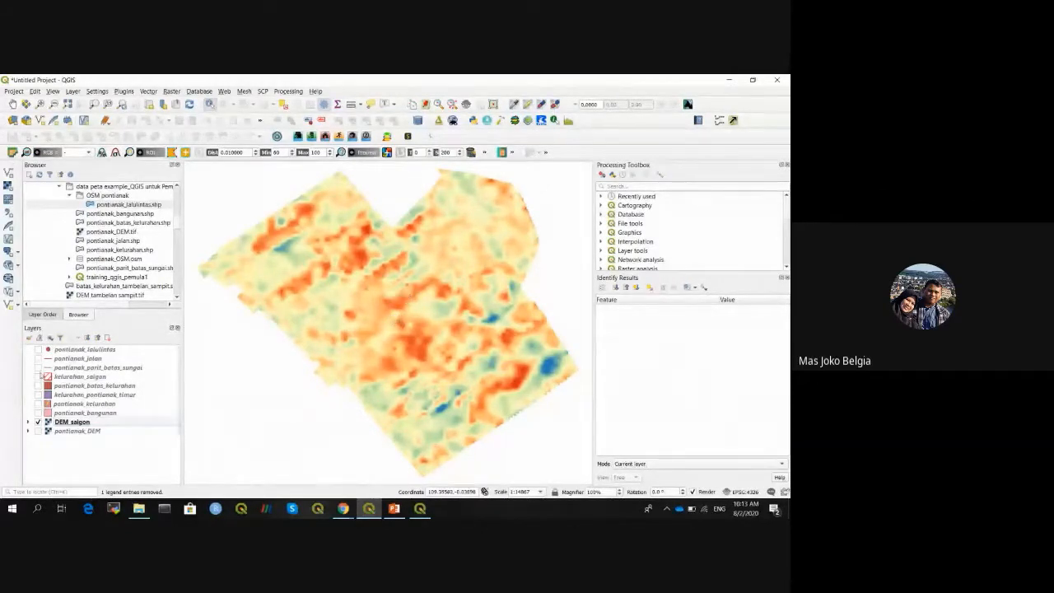
left_click(38, 376)
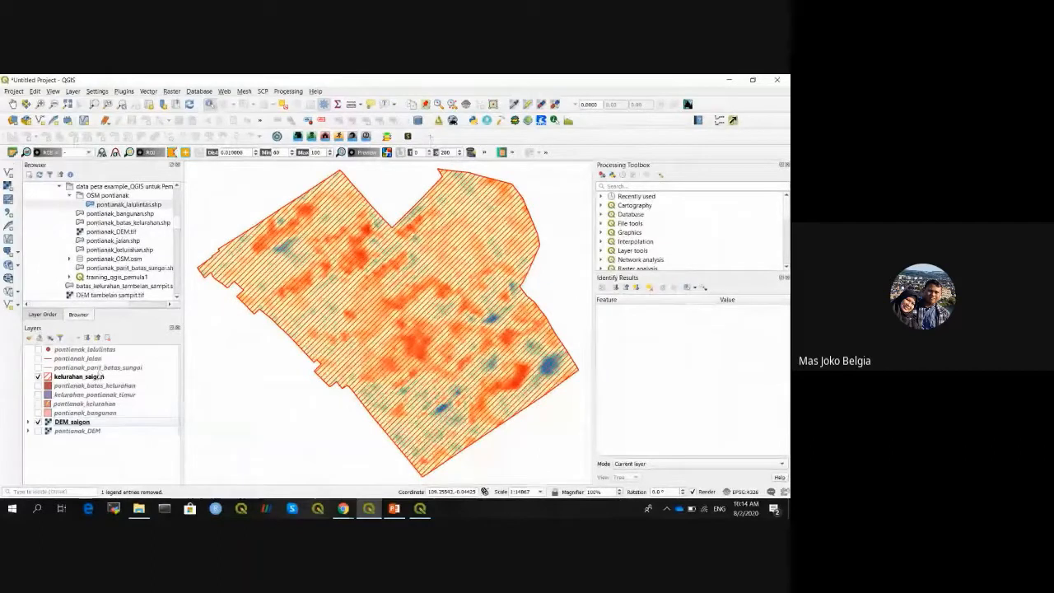
left_click(153, 377)
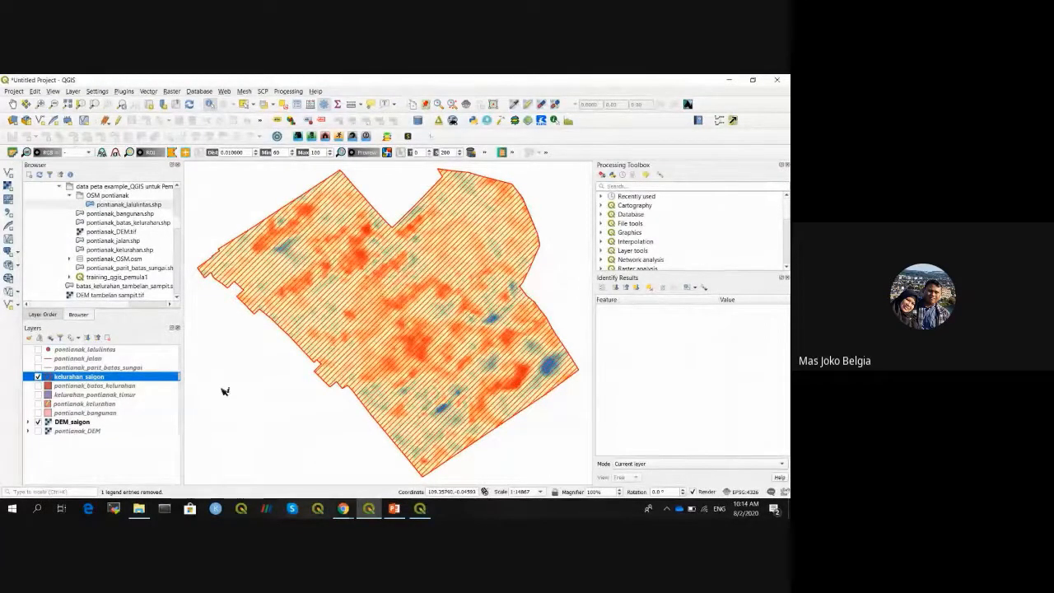
left_click(37, 376)
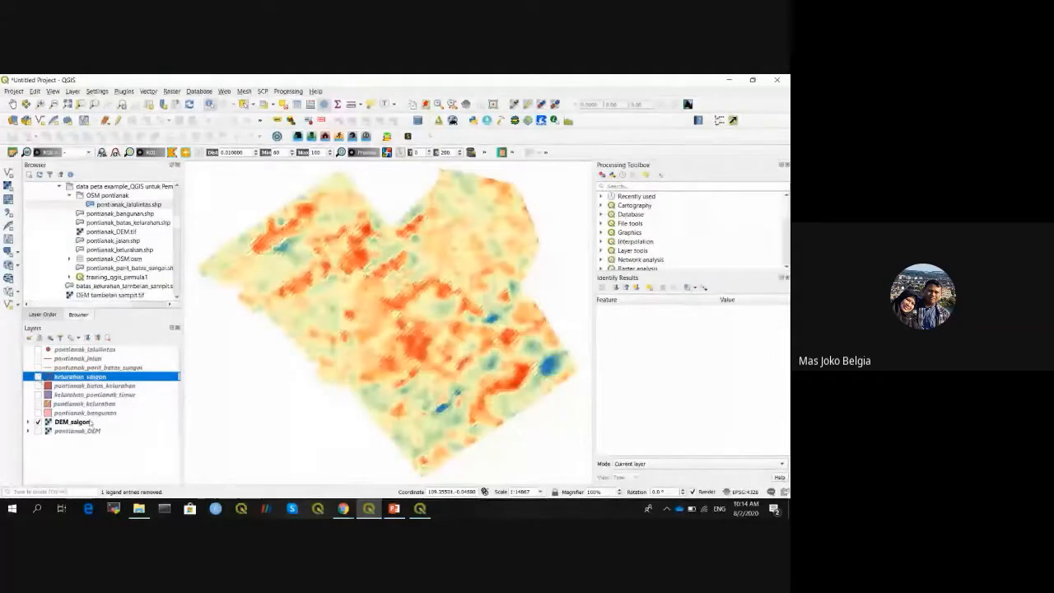
- Swap DEM_saigon for pontianak_DEM and zoom to its full extent
left_click(37, 422)
left_click(37, 431)
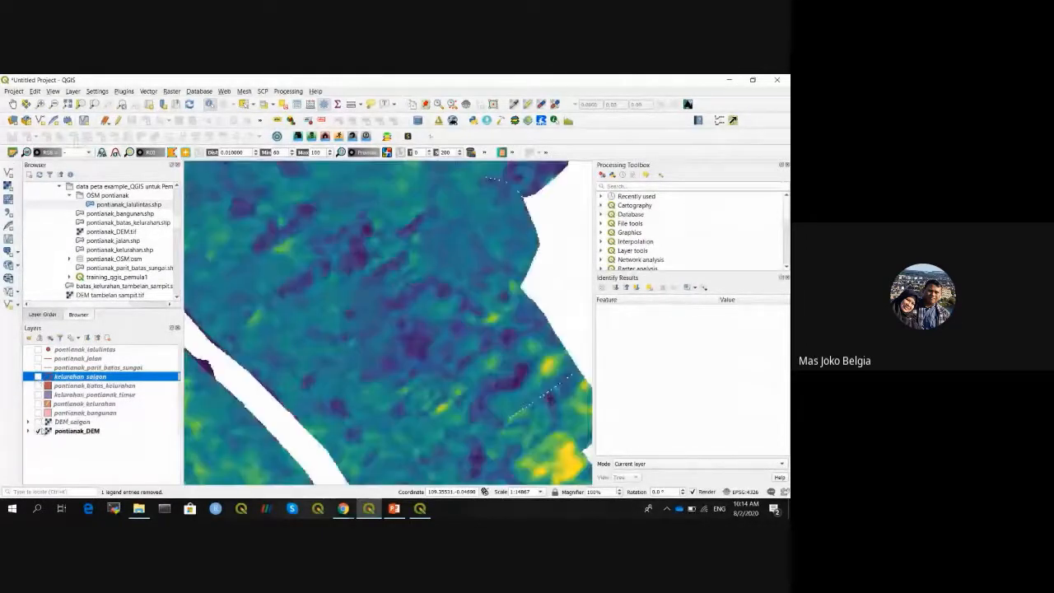
left_click(67, 105)
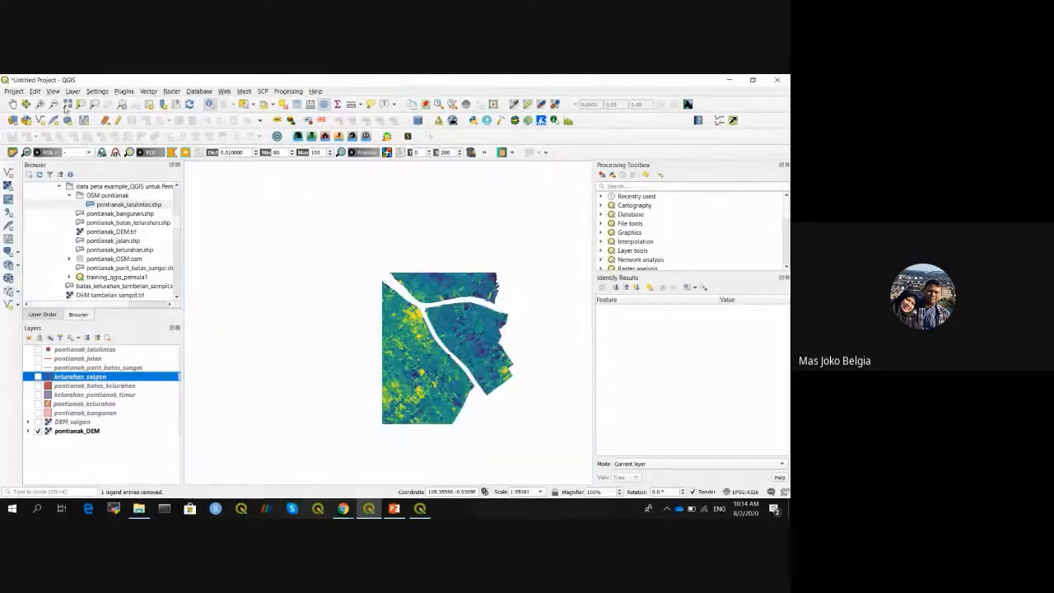
- Turn on the pontianak_jalan road and pontianak_parit_batas_sungai river layers over the DEM
left_click(38, 359)
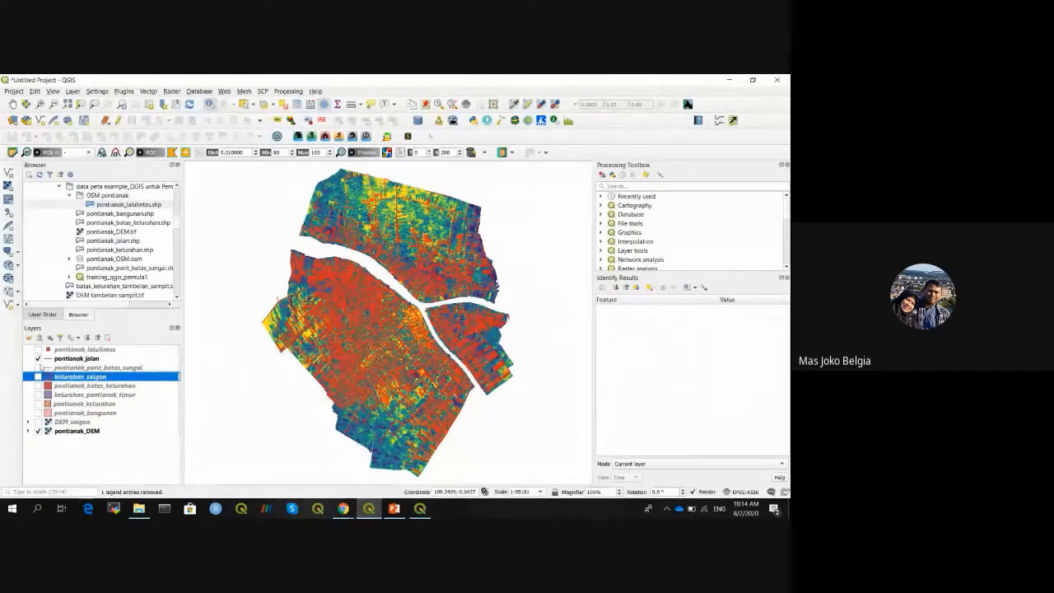
left_click(38, 367)
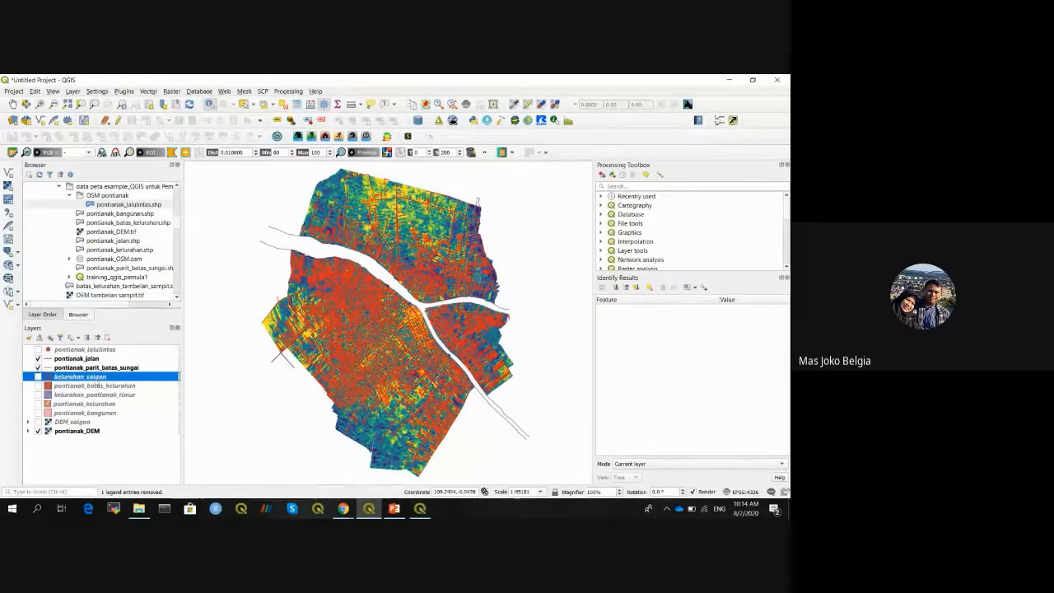
left_click(78, 367)
- Style the pontianak_parit_batas_sungai river lines in blue #4117ff with width 0.46
right_click(79, 367)
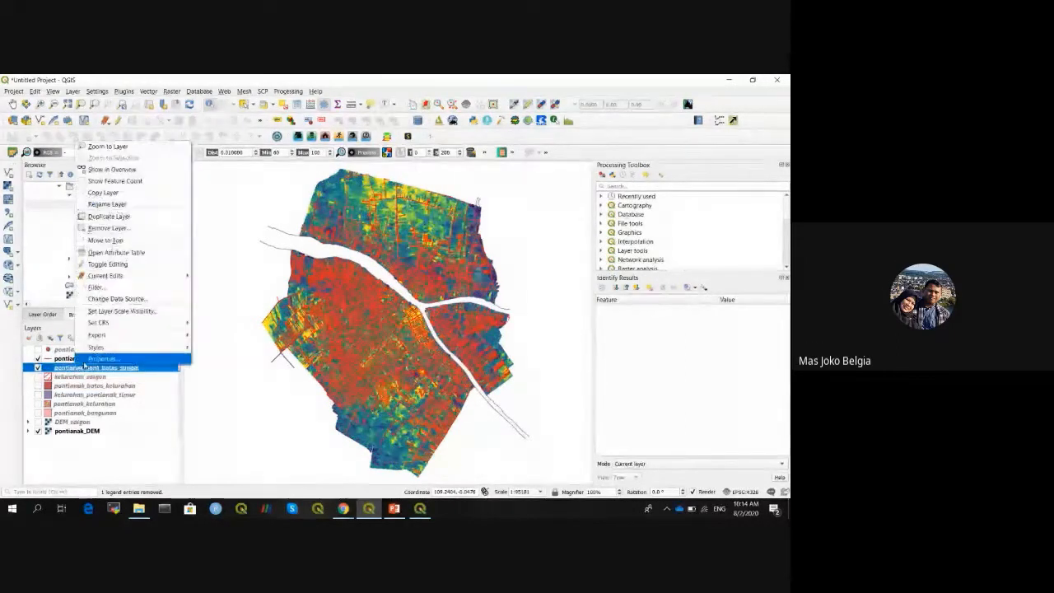
left_click(86, 360)
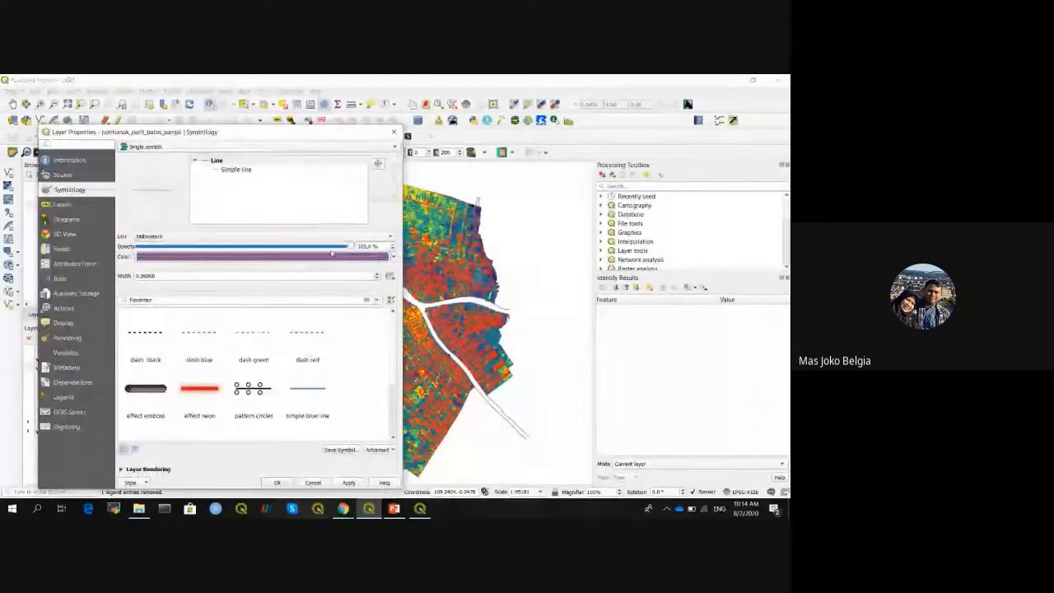
left_click(333, 254)
left_click(278, 270)
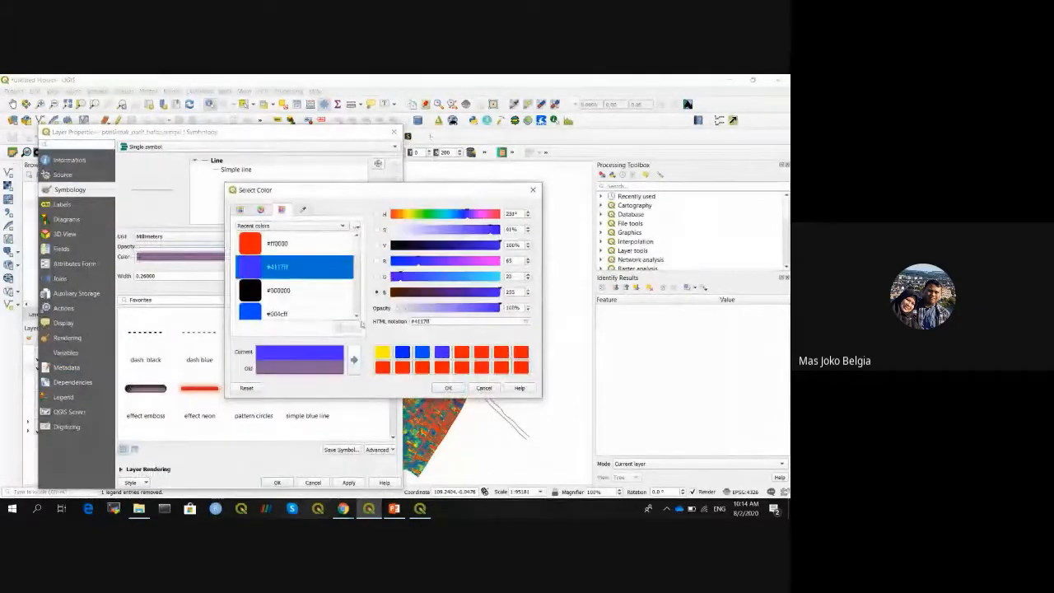
left_click(451, 387)
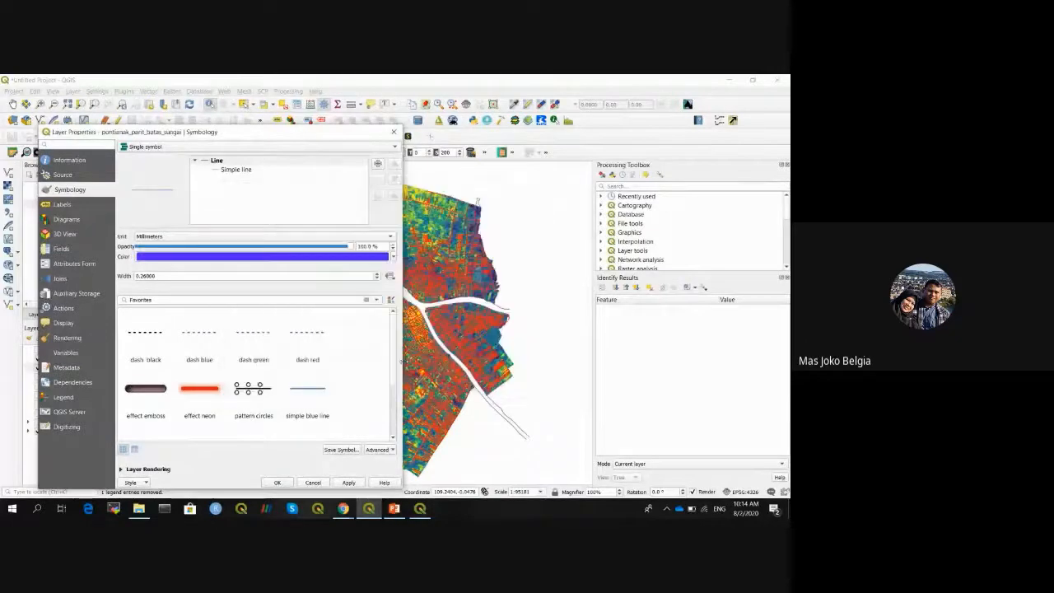
left_click(377, 275)
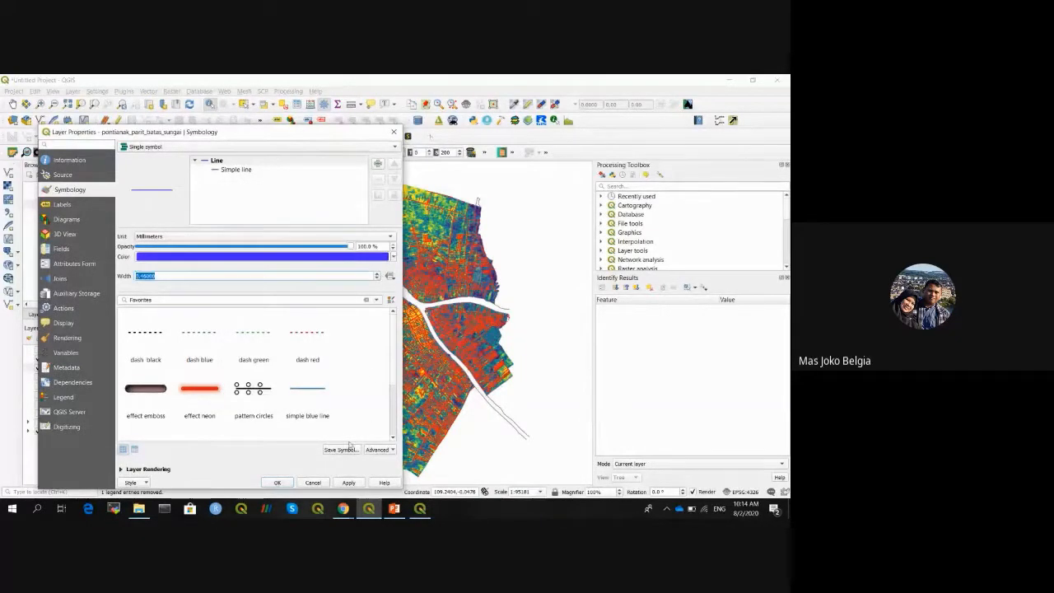
left_click(277, 483)
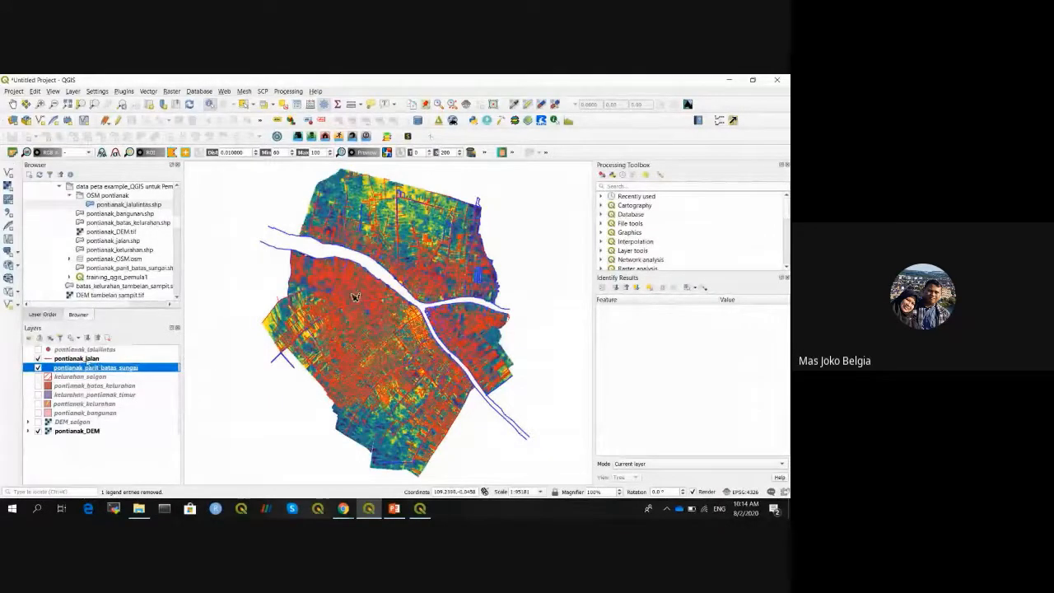
- Make the pontianak_jalan road lines black, then expand the pontianak_DEM colour legend
left_click(87, 360)
right_click(88, 360)
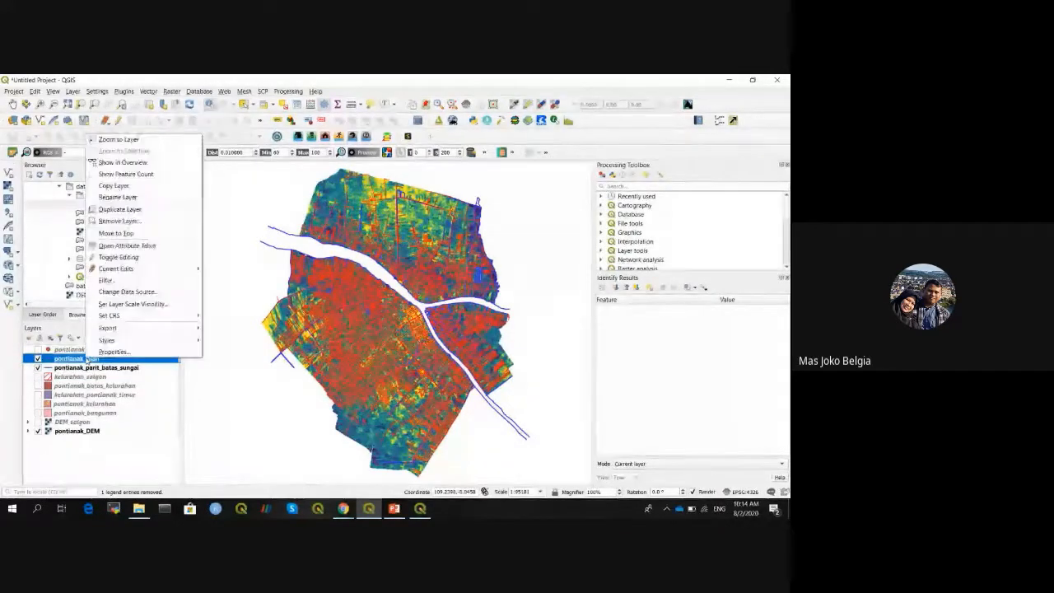
left_click(107, 356)
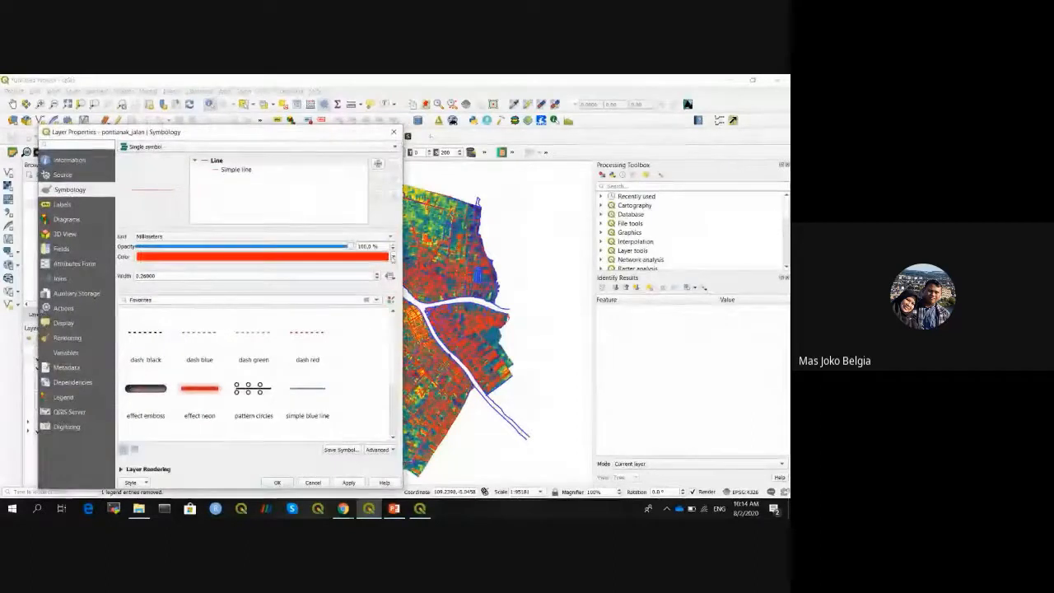
left_click(393, 256)
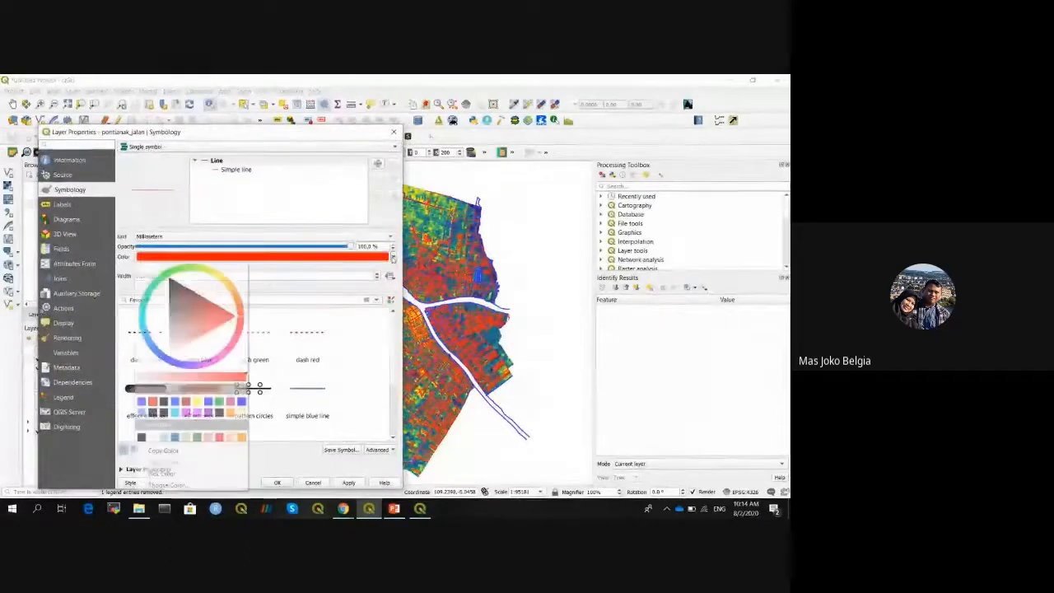
left_click(153, 411)
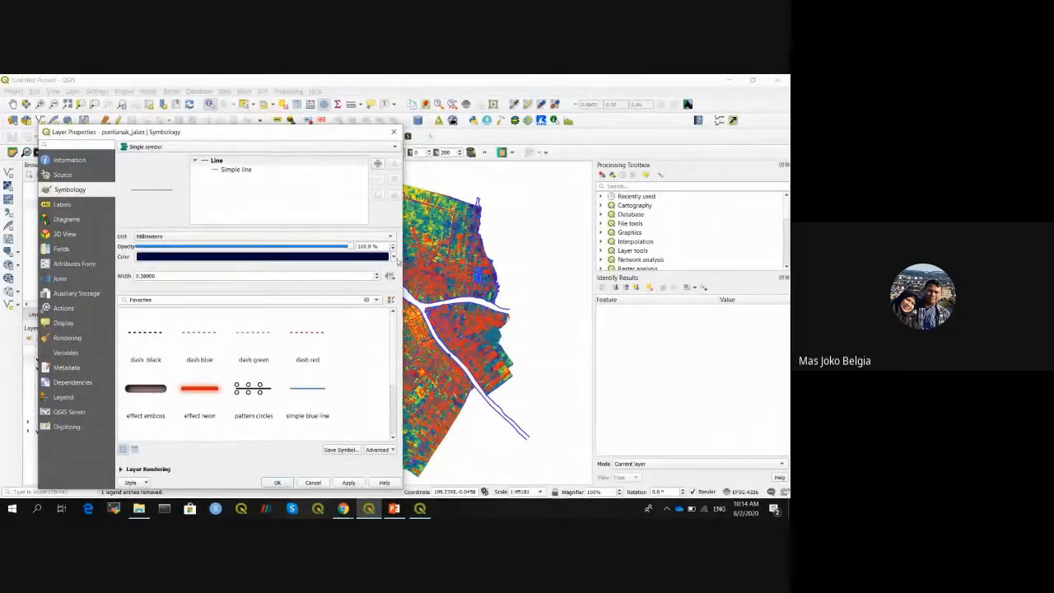
left_click(393, 256)
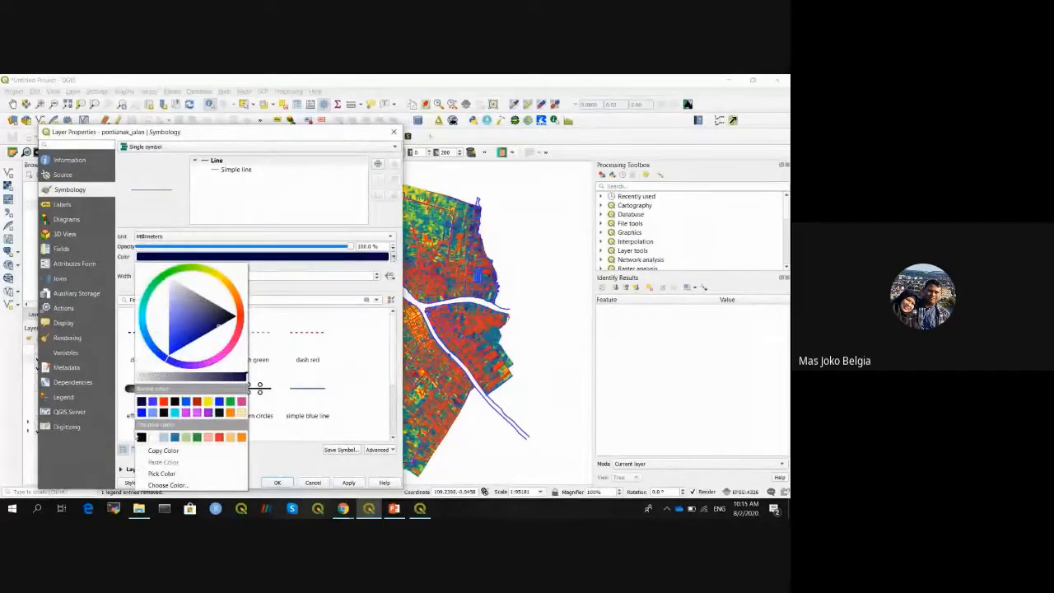
left_click(141, 437)
left_click(348, 482)
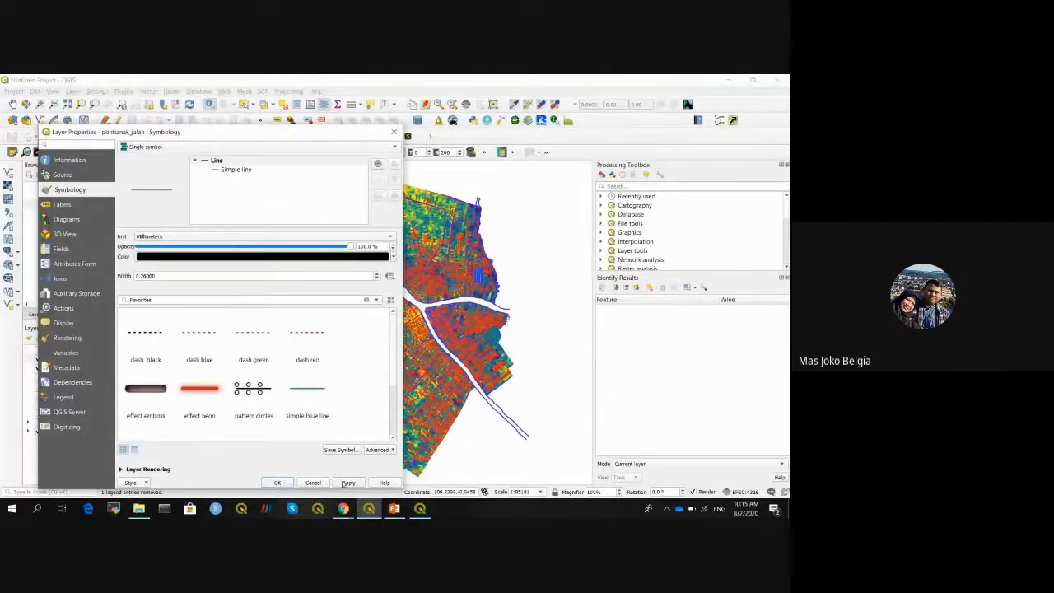
left_click(277, 482)
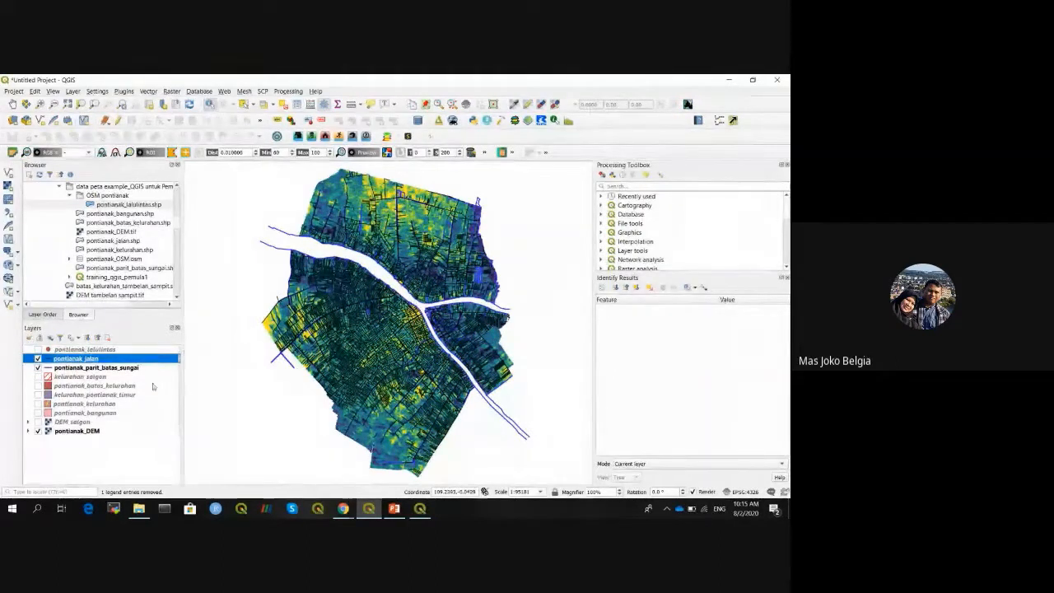
left_click(28, 431)
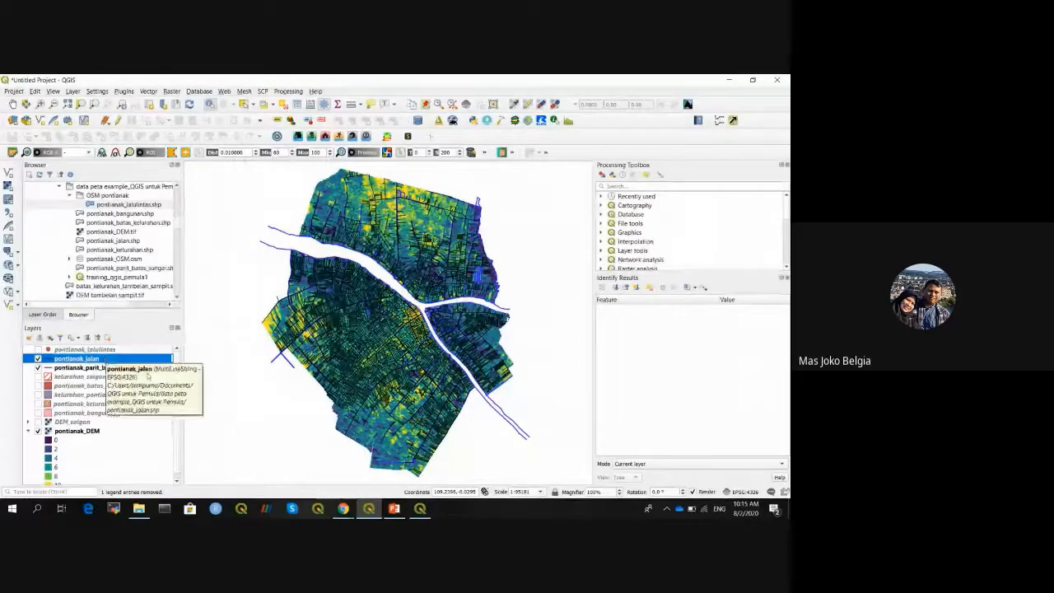
- Recolour the pontianak_parit_batas_sungai river lines from blue to red #ff0000
left_click(88, 367)
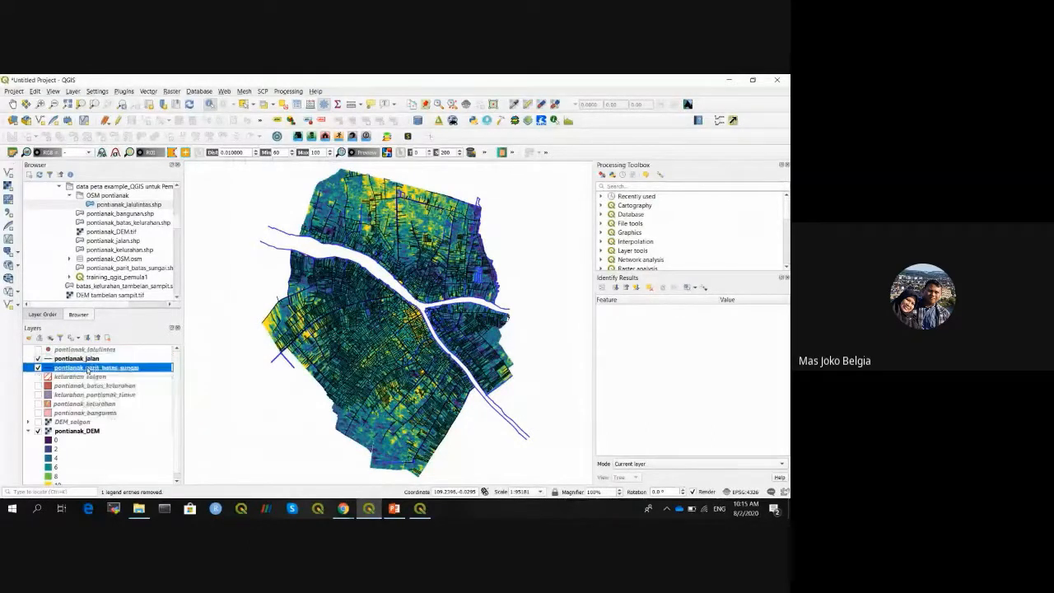
right_click(87, 367)
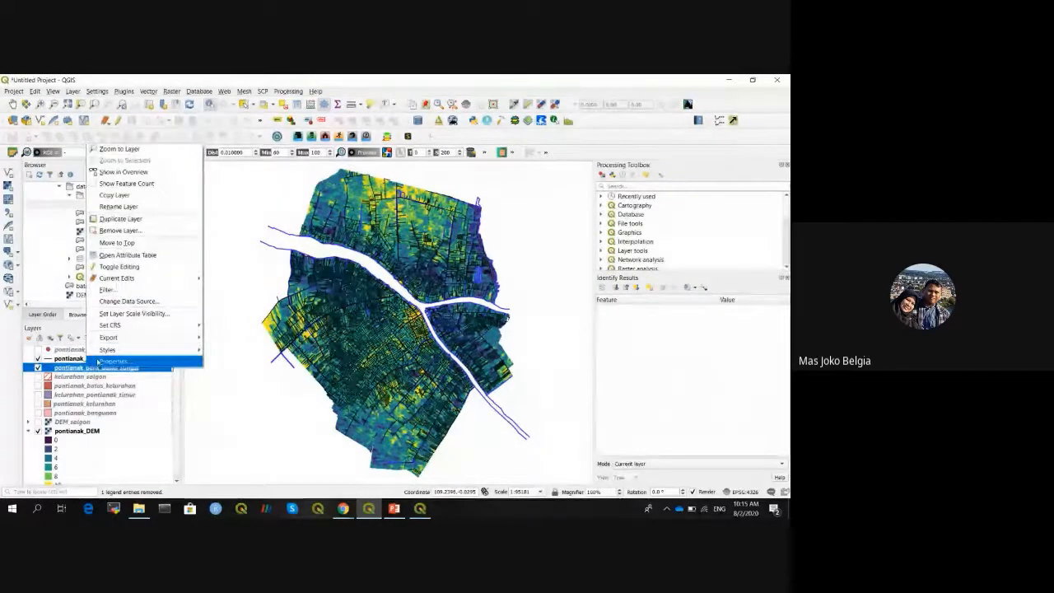
left_click(114, 361)
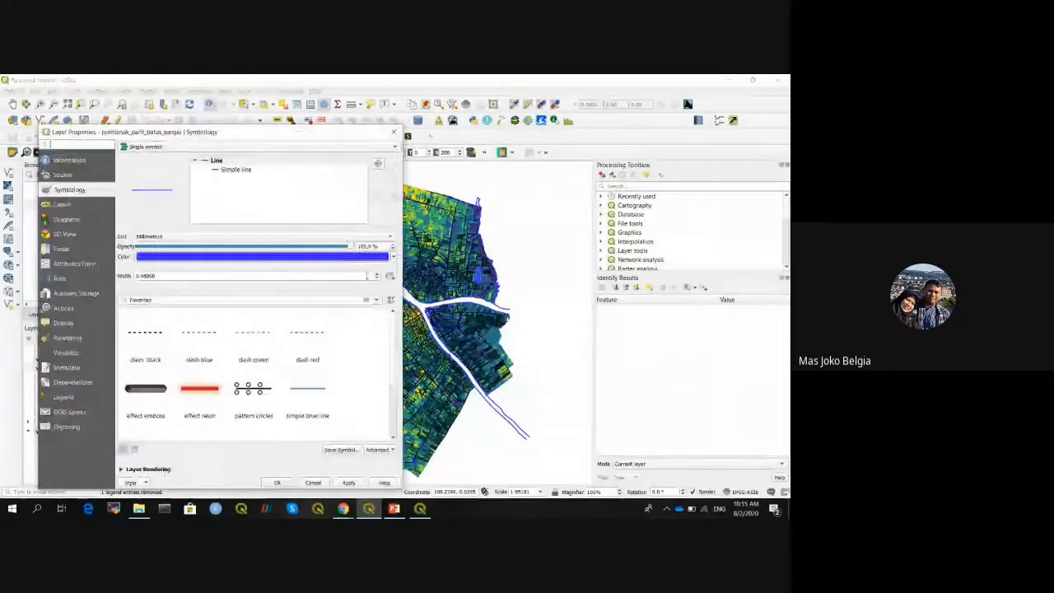
left_click(374, 257)
left_click(272, 313)
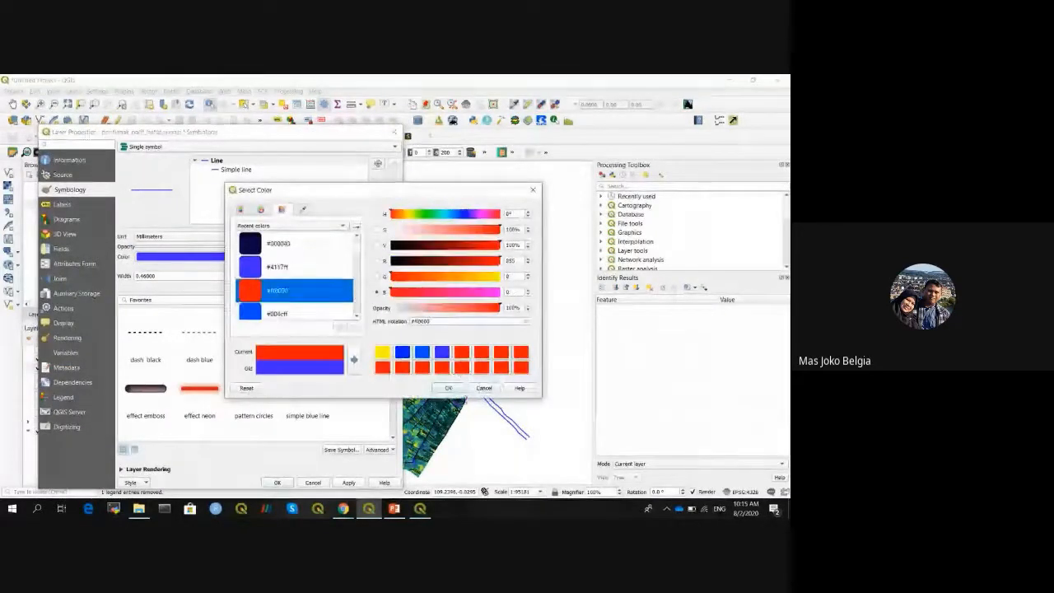
left_click(447, 387)
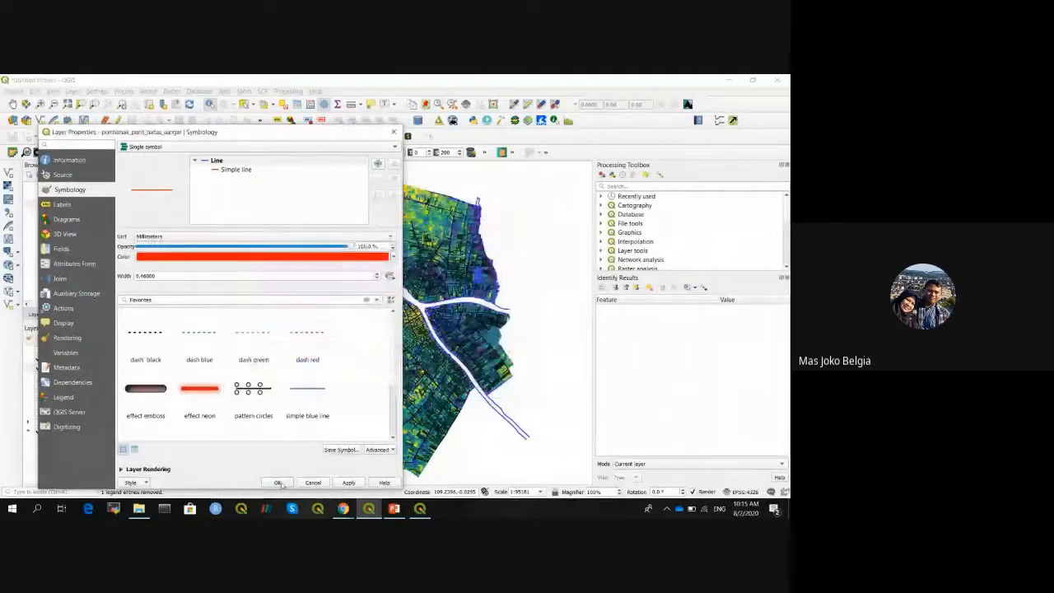
left_click(278, 482)
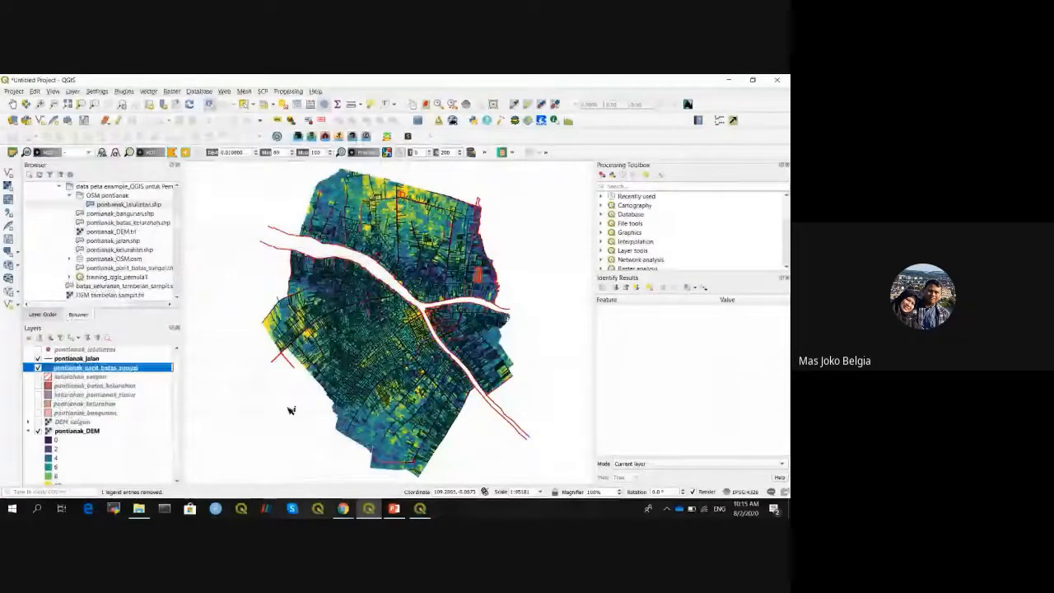
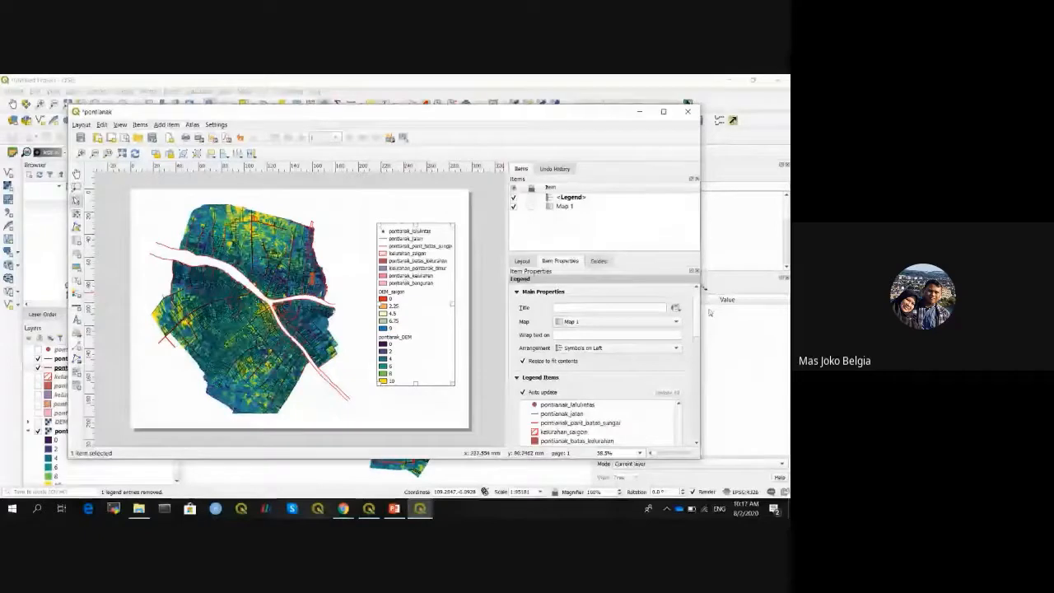
- Switch off the legend's Auto update in Legend Items, then return to the main QGIS map window
scroll(698, 312, "down", 2)
scroll(699, 317, "down", 2)
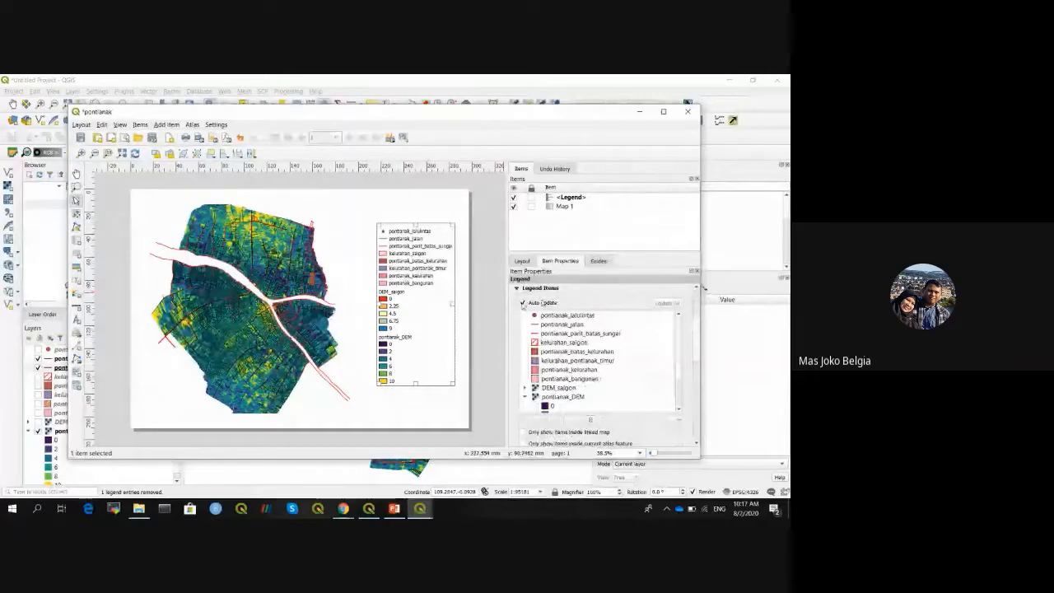
left_click(523, 303)
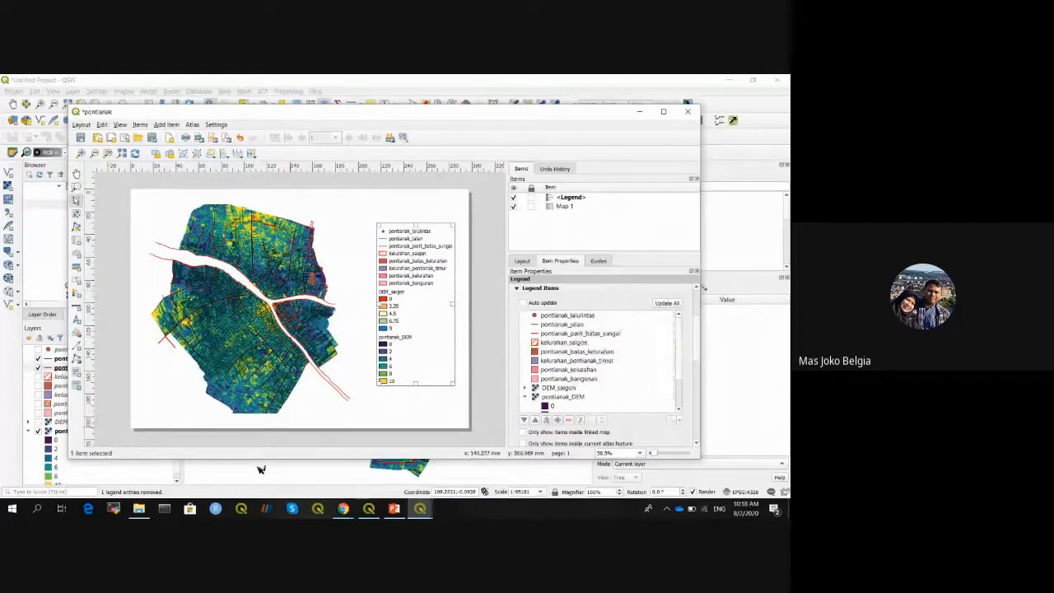
key("alt+Tab")
- Show the pontianak_lalulintas layer with the 'dot red' marker and reopen the pontianak layout
left_click(38, 350)
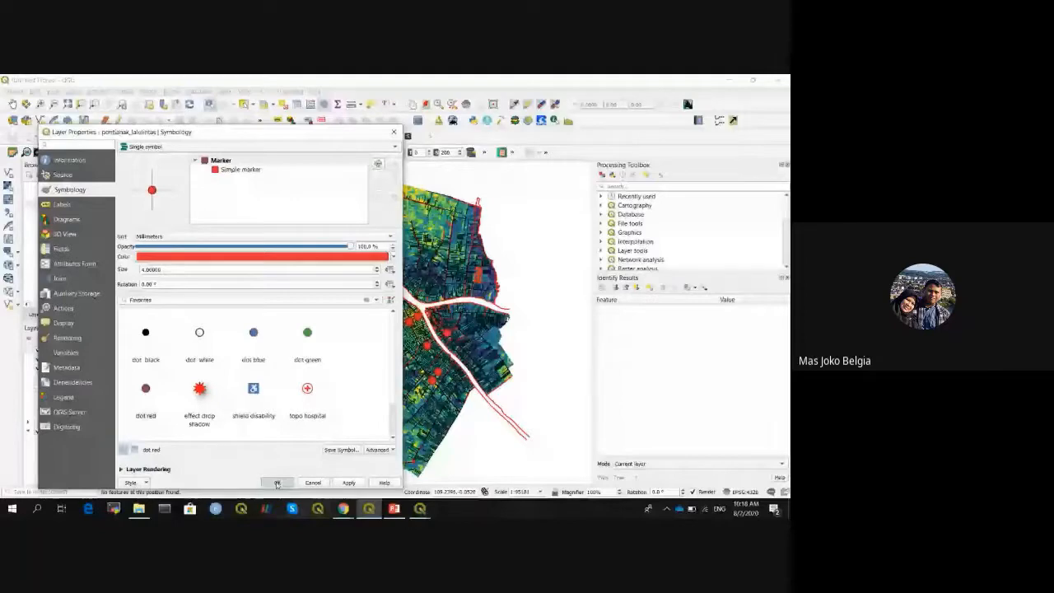
left_click(277, 483)
mouse_move(466, 470)
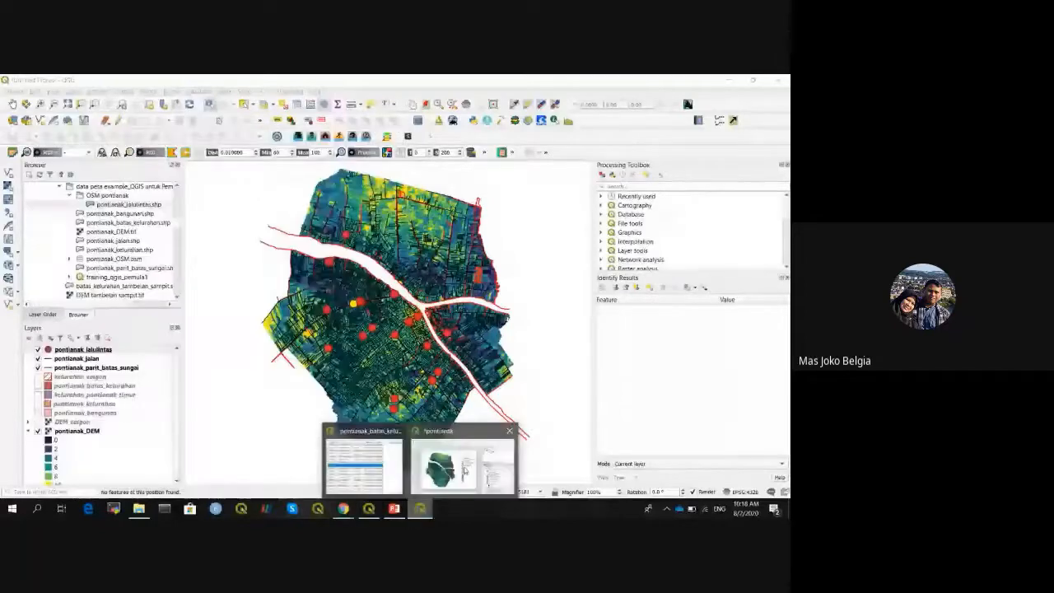
left_click(465, 469)
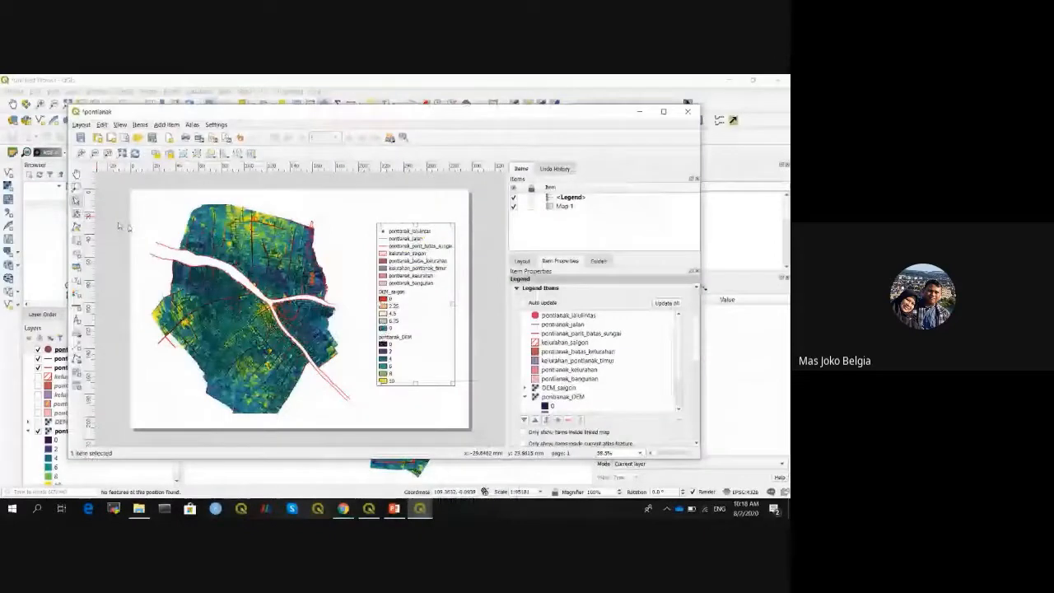
- Keep only the lalulintas, jalan, parit_batas_sungai and DEM legend entries, positioned beside the map
left_click(233, 266)
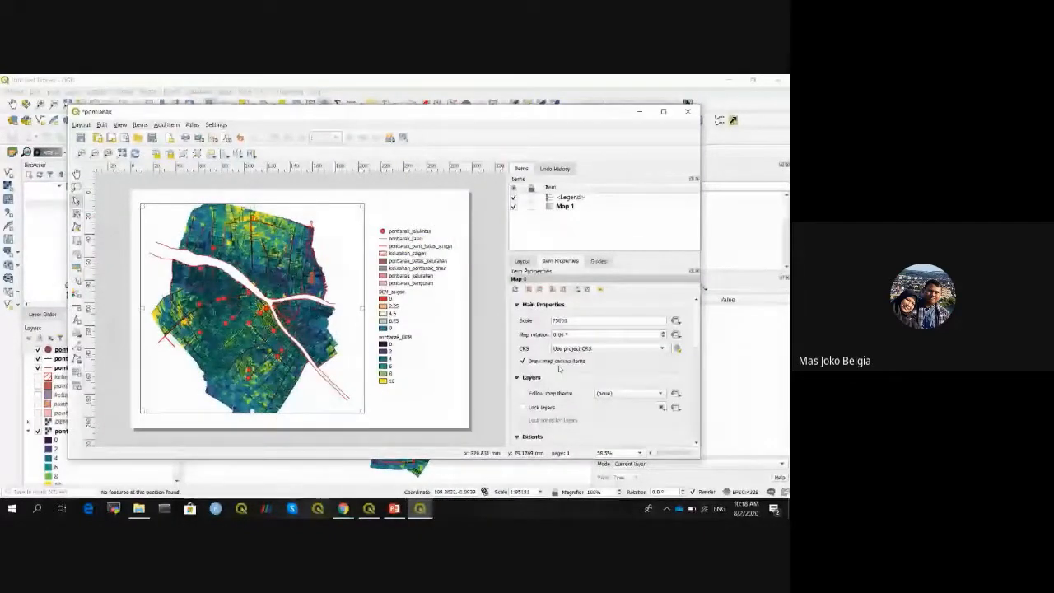
left_click(410, 278)
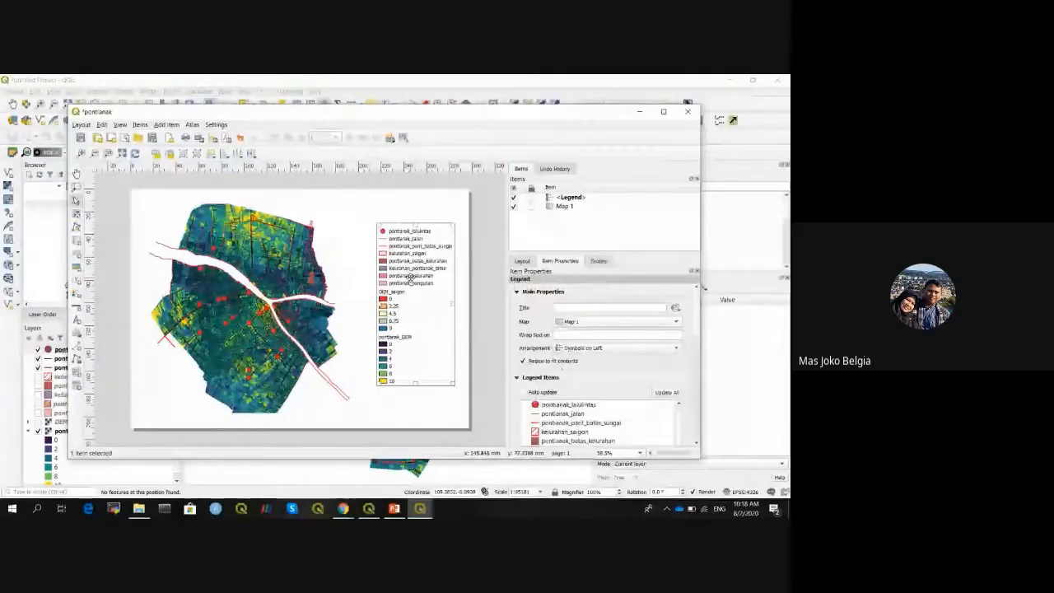
left_click_drag(410, 278, 403, 264)
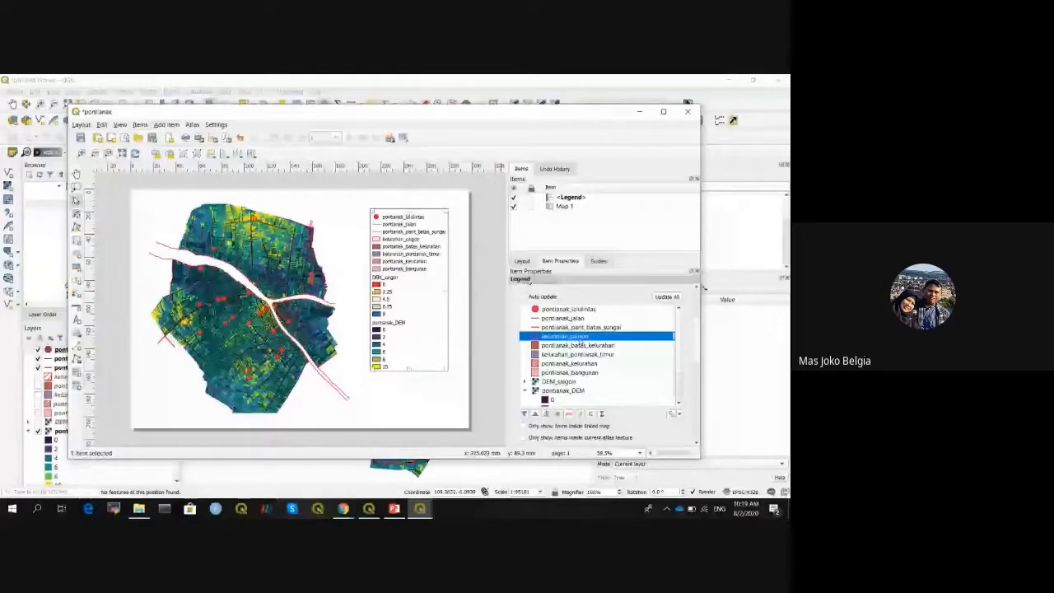
scroll(680, 342, "down", 1)
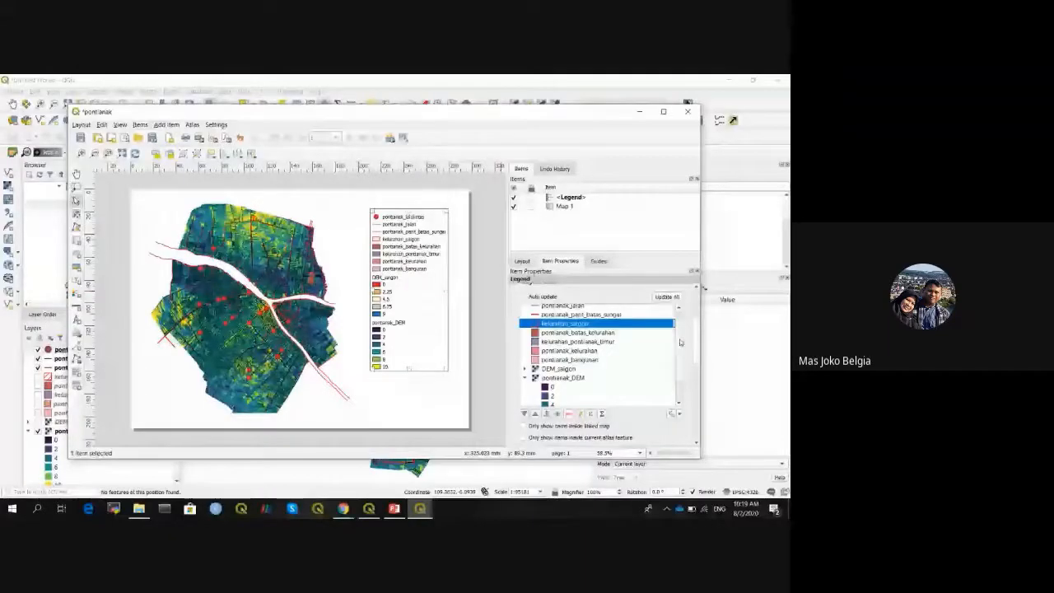
scroll(570, 362, "down", 1)
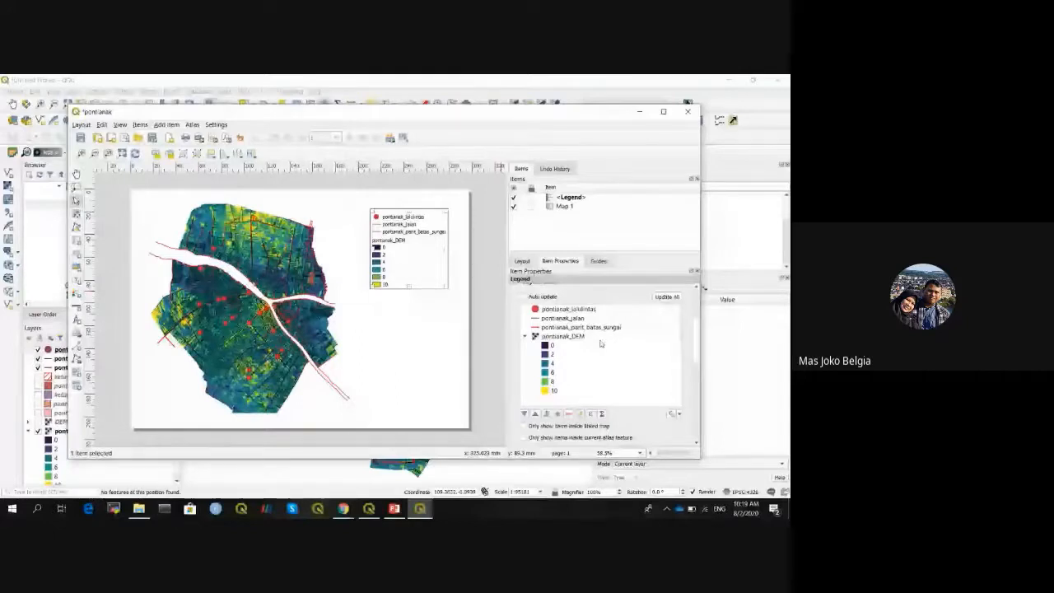
left_click_drag(409, 254, 396, 264)
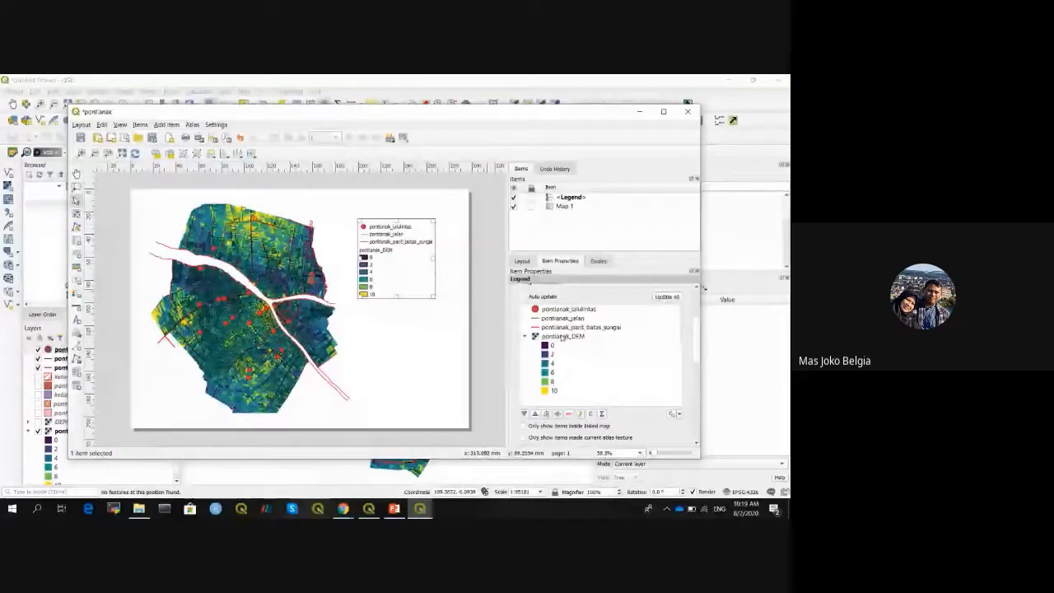
- Rename pontianak_DEM to 'Elevasi (m)' and the others to Lampu Merah, jalan, parit dan batas sungai
left_click(563, 337)
double_click(563, 337)
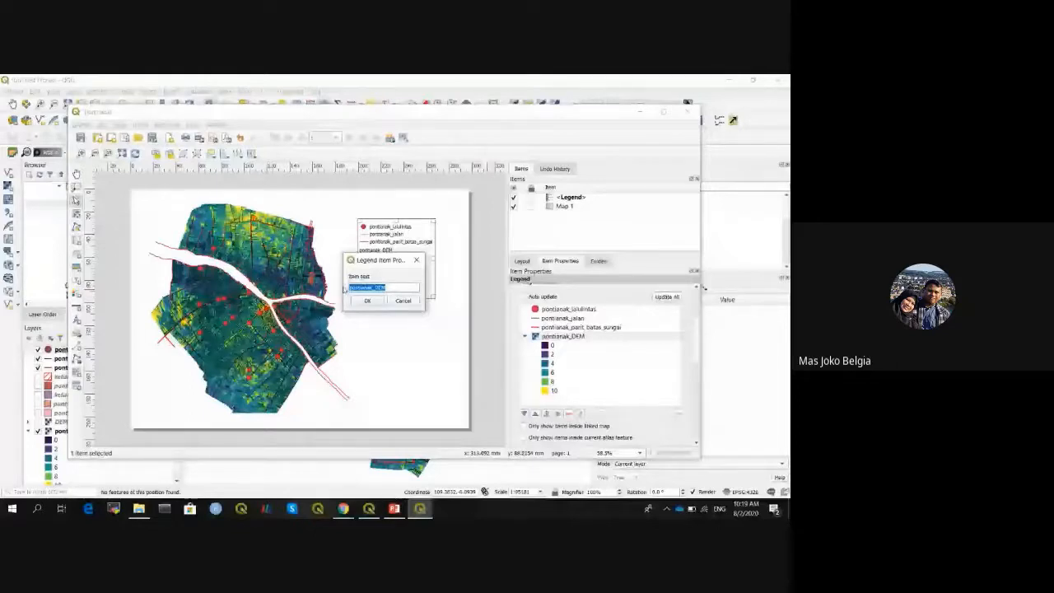
left_click(408, 303)
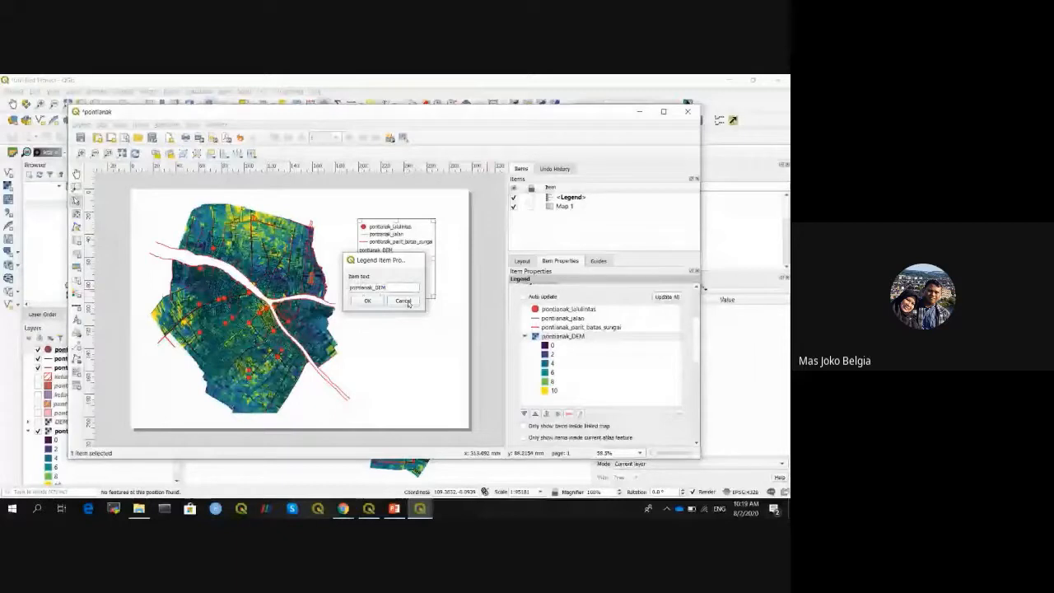
left_click(400, 283)
type("E")
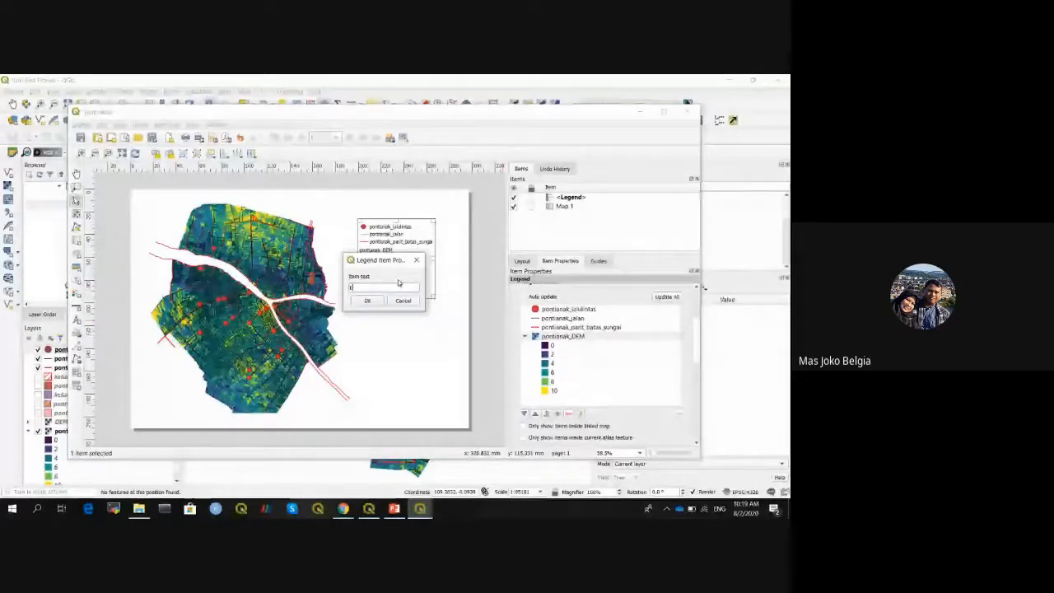
type("levasi (m")
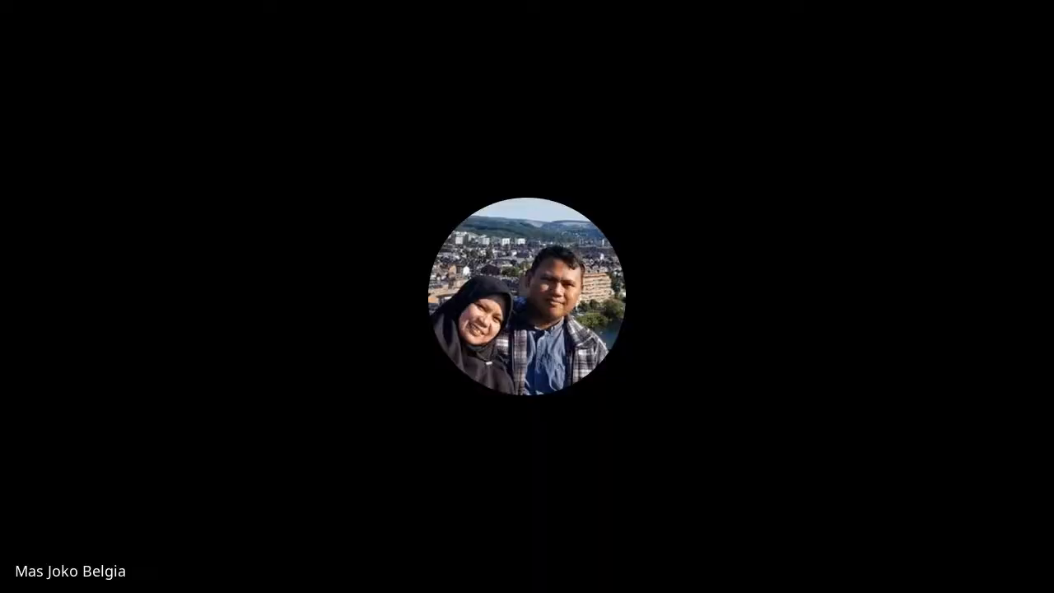
key("BackSpace")
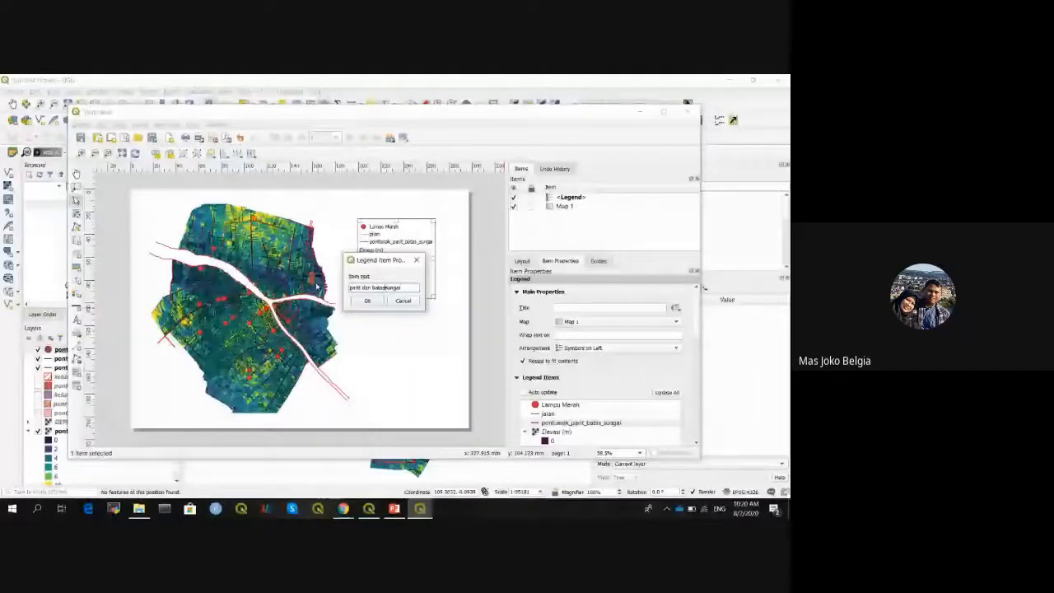
key("Return")
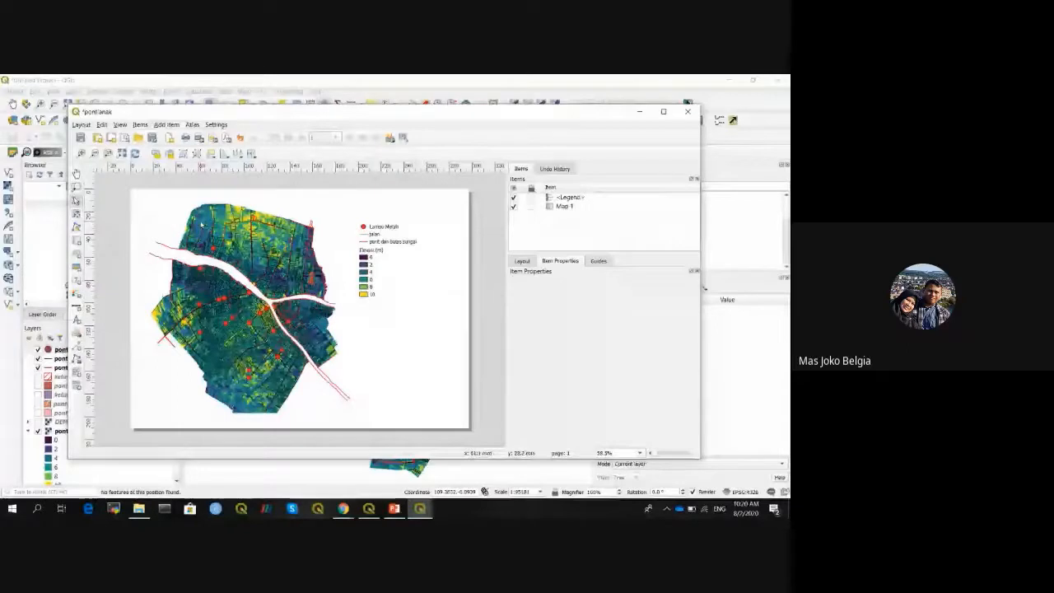
- Add a grid to Map 1, typing 5 into its X and Y intervals, with 'dash black' lines
left_click(254, 262)
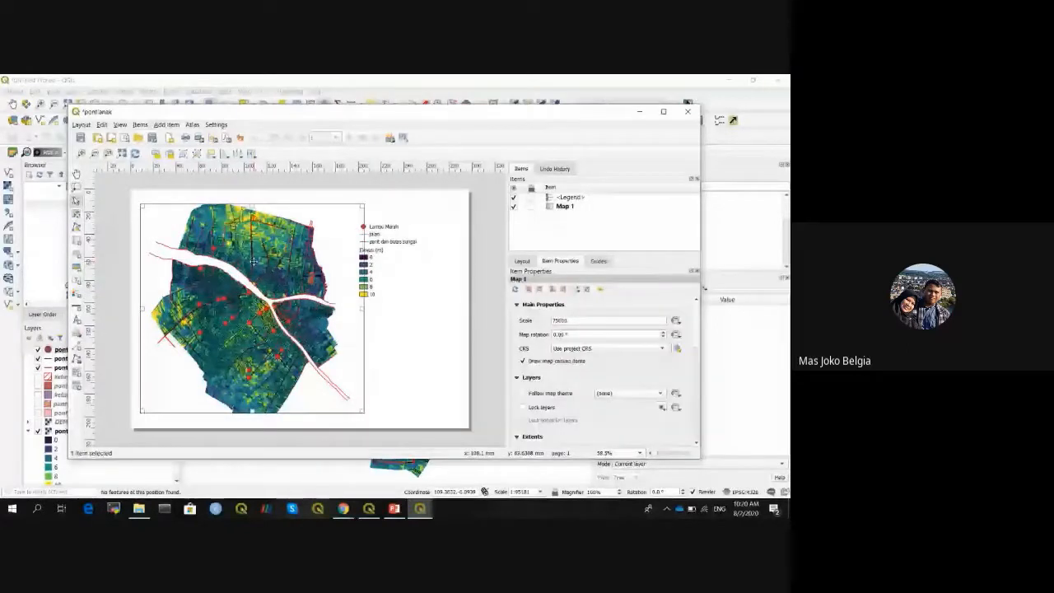
scroll(697, 332, "down", 1)
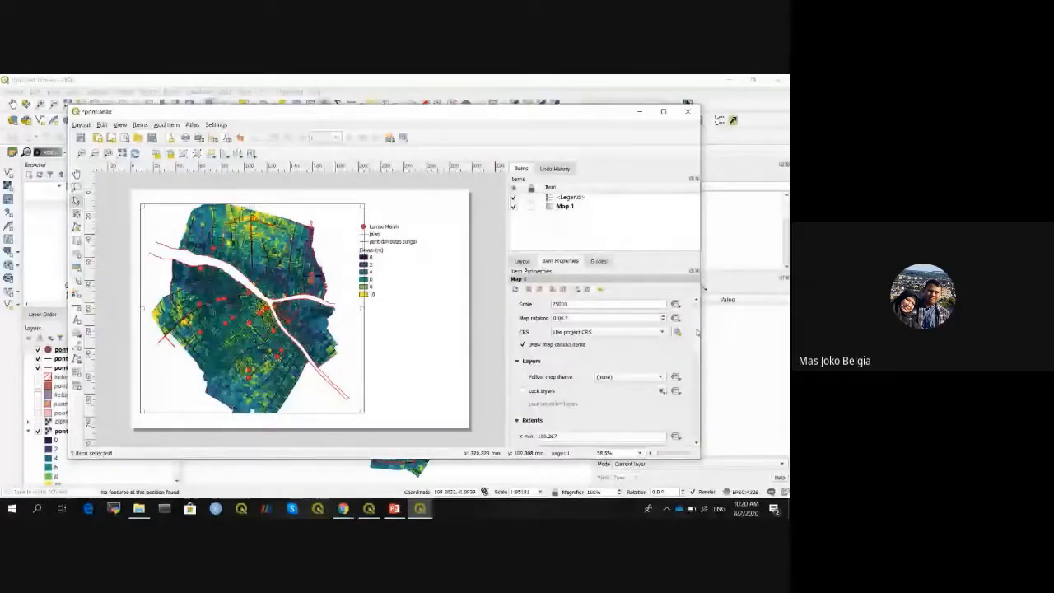
scroll(642, 353, "down", 5)
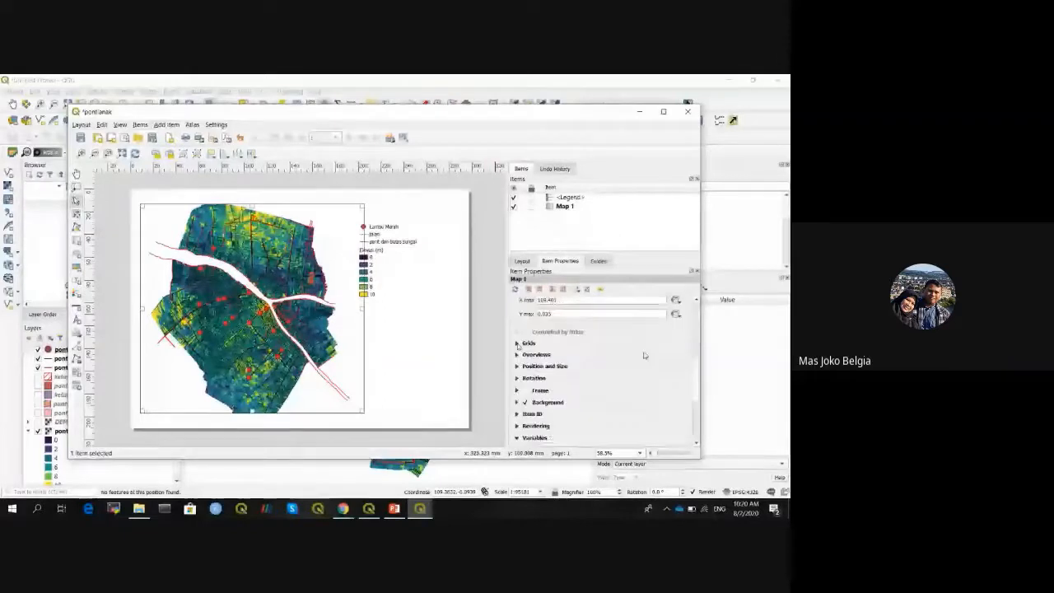
left_click(519, 343)
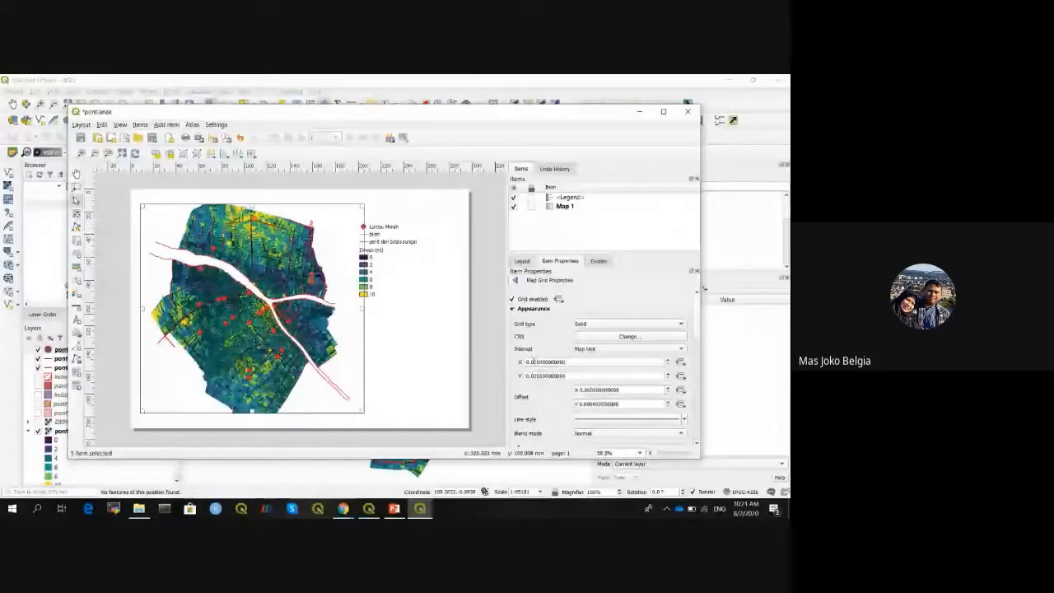
left_click_drag(533, 362, 536, 363)
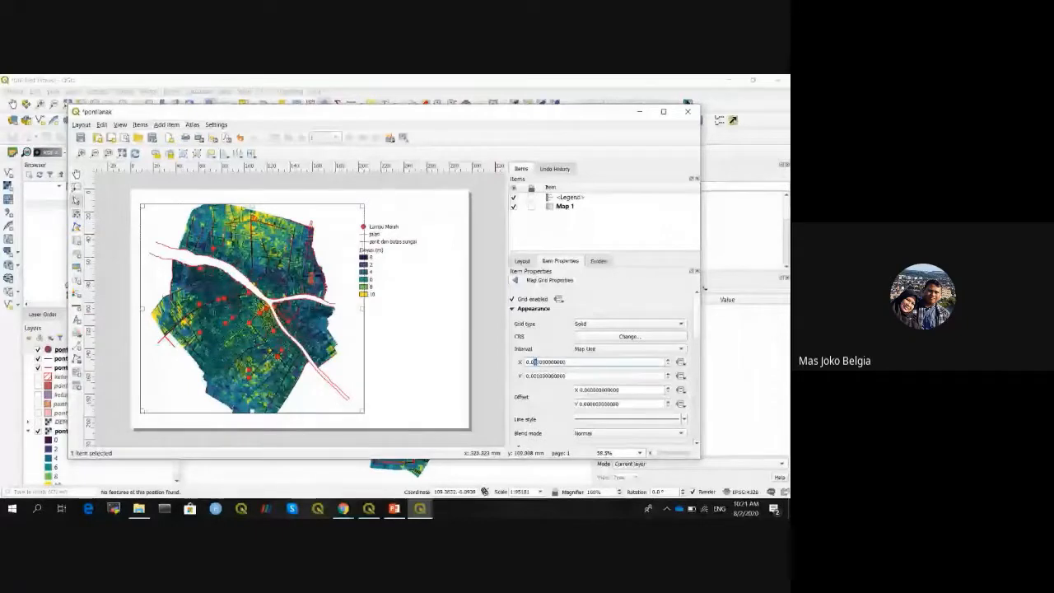
type("5")
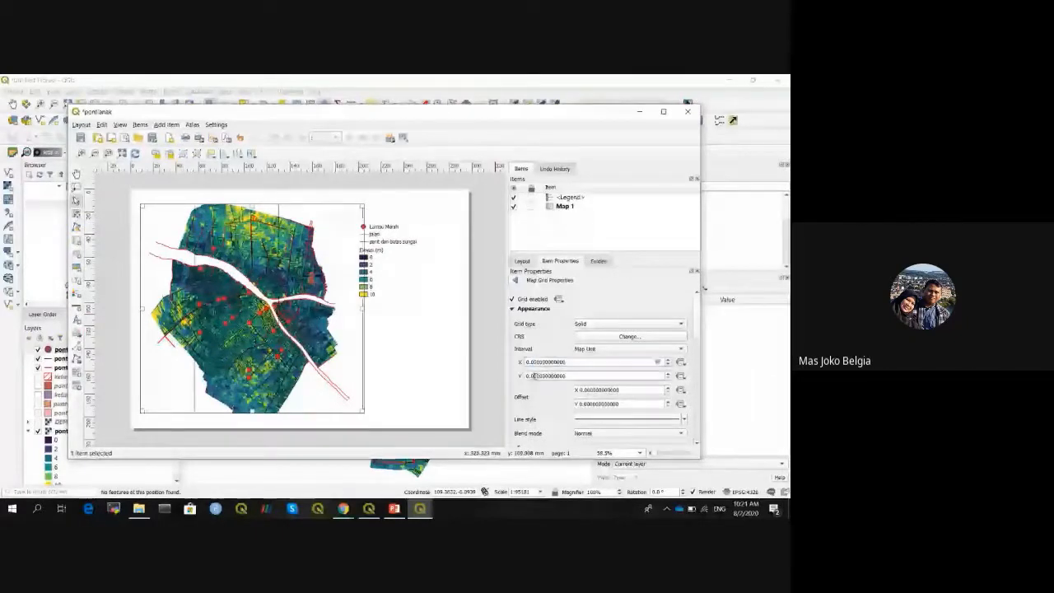
left_click_drag(535, 377, 541, 376)
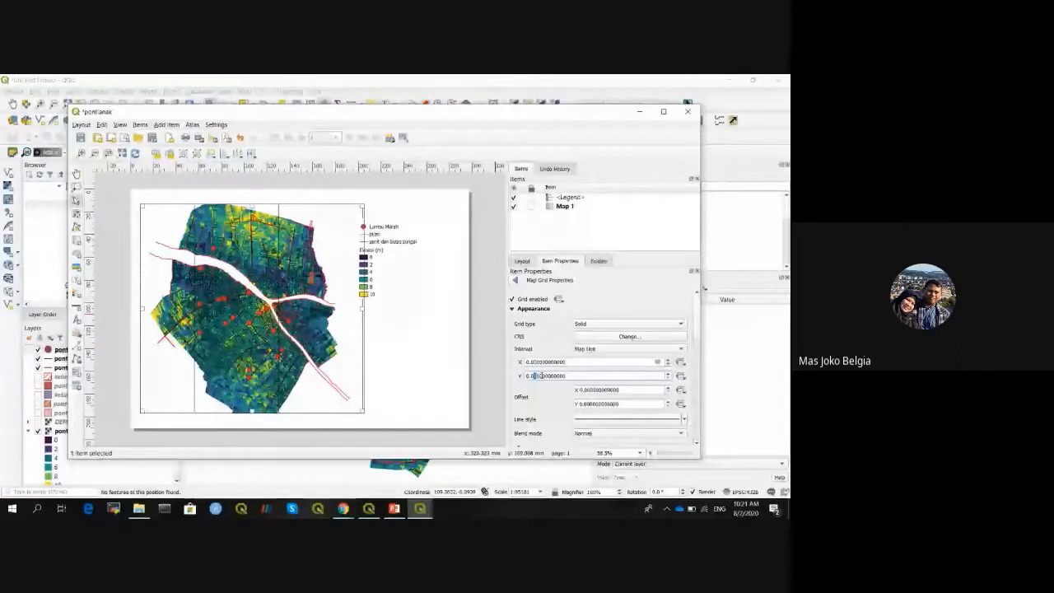
type("5")
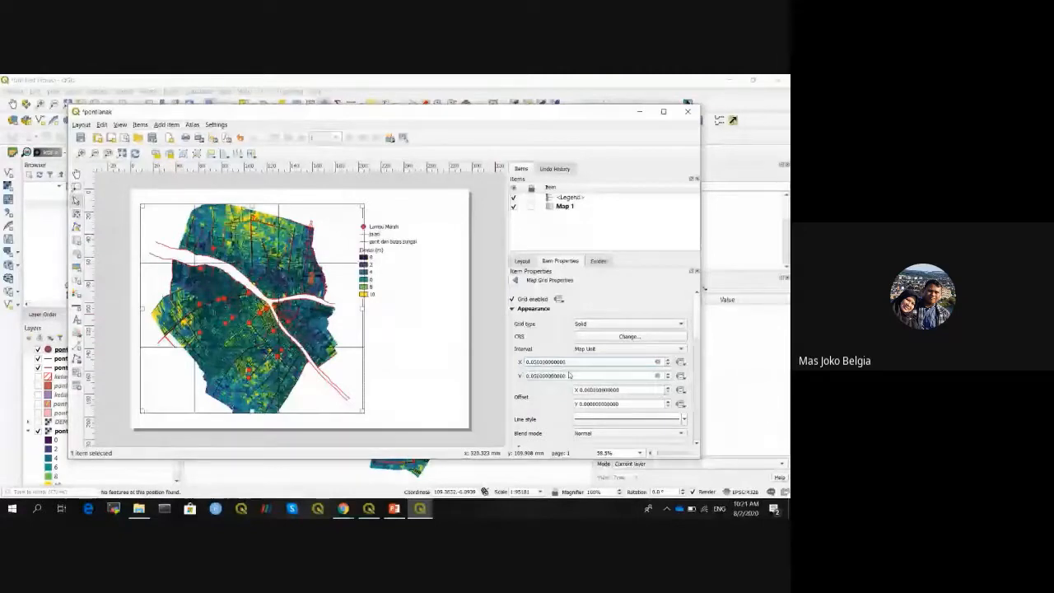
scroll(568, 375, "down", 3)
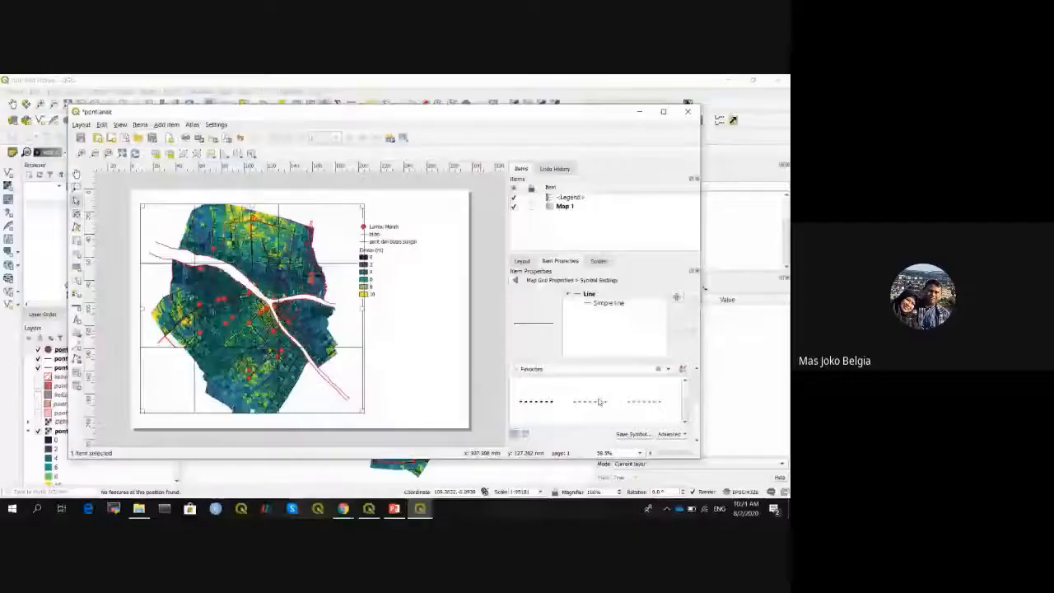
left_click(600, 402)
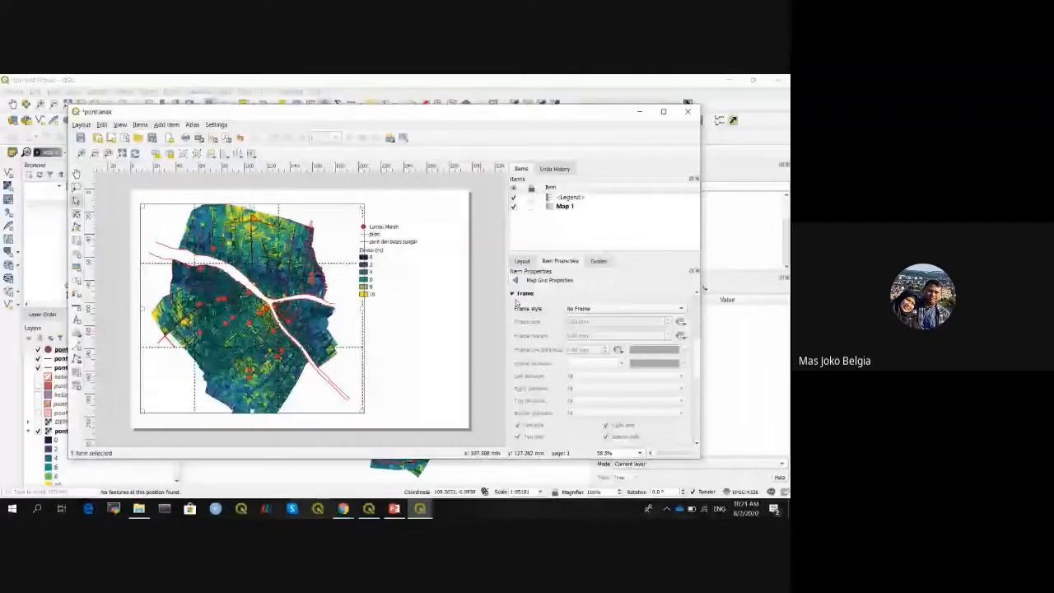
- Set the map grid's Frame style to Zebra
left_click(591, 309)
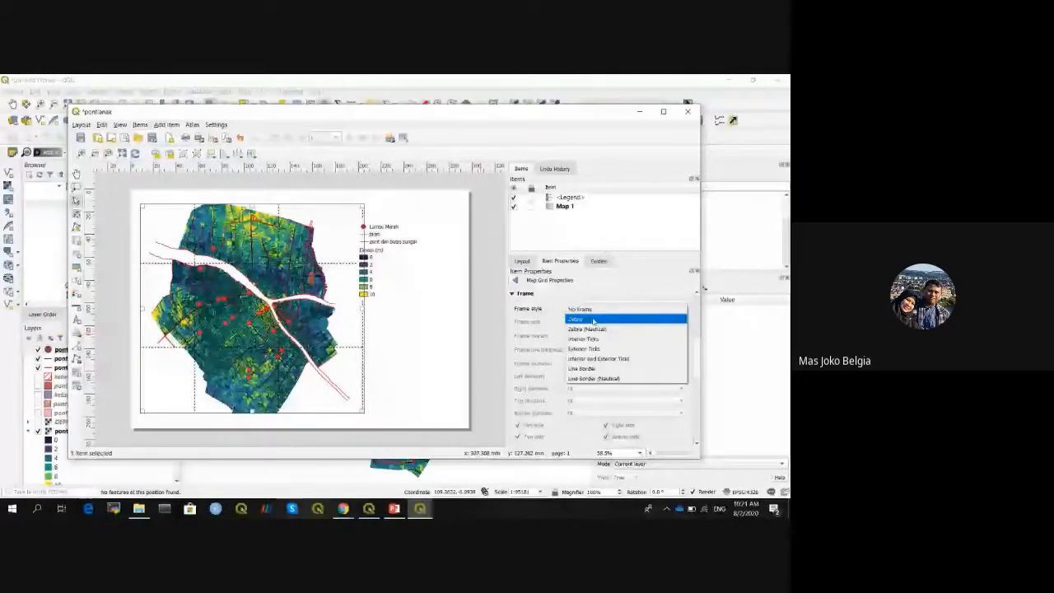
left_click(593, 319)
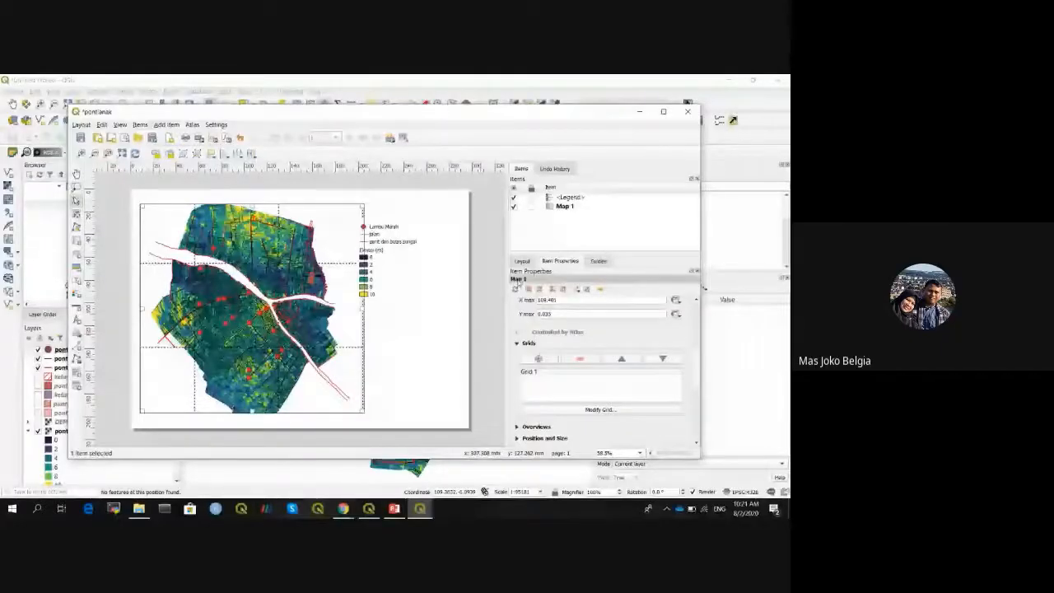
scroll(698, 366, "down", 1)
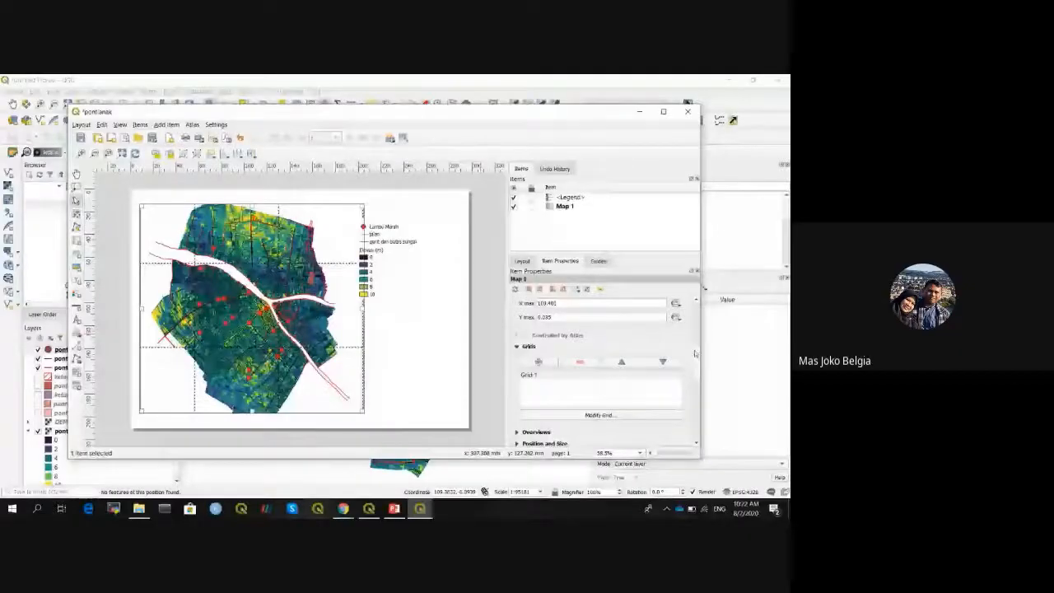
scroll(694, 370, "down", 2)
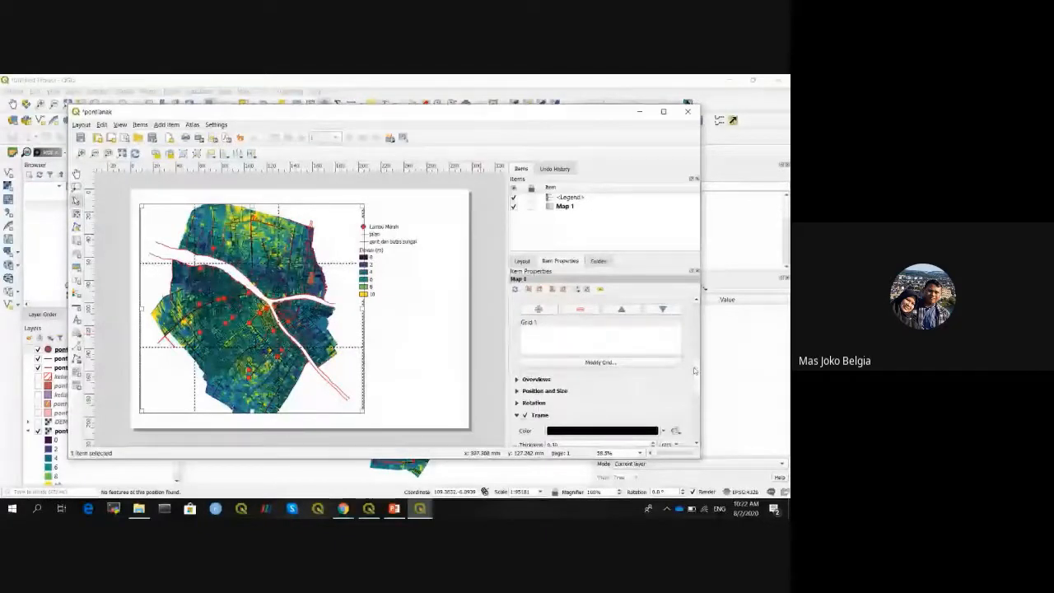
- Set Grid 1's Right and Top coordinate labels to Disabled, keeping left and bottom
left_click_drag(694, 370, 694, 373)
left_click(564, 316)
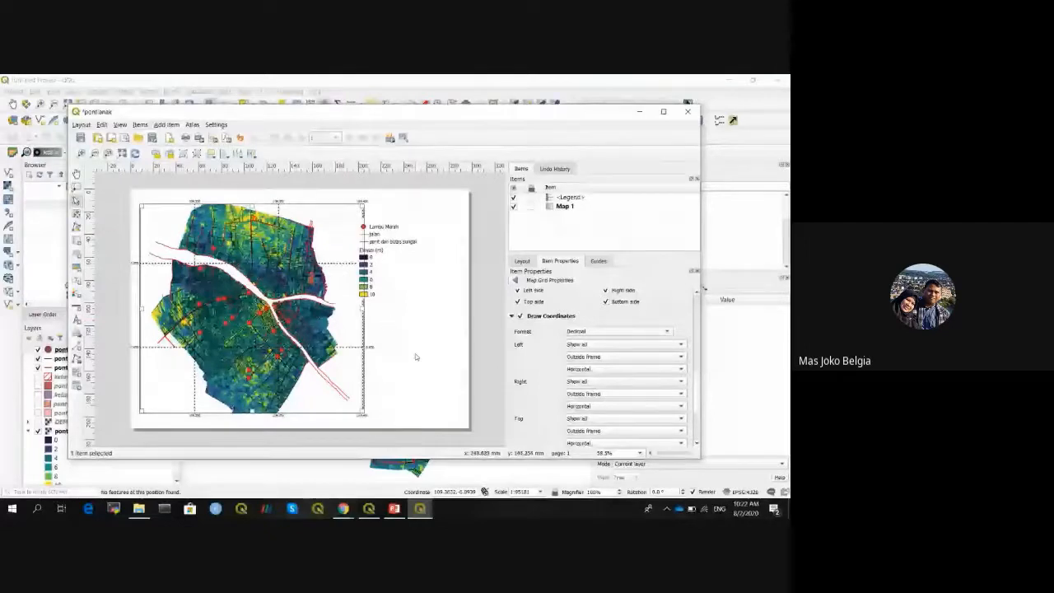
left_click(681, 382)
left_click(594, 414)
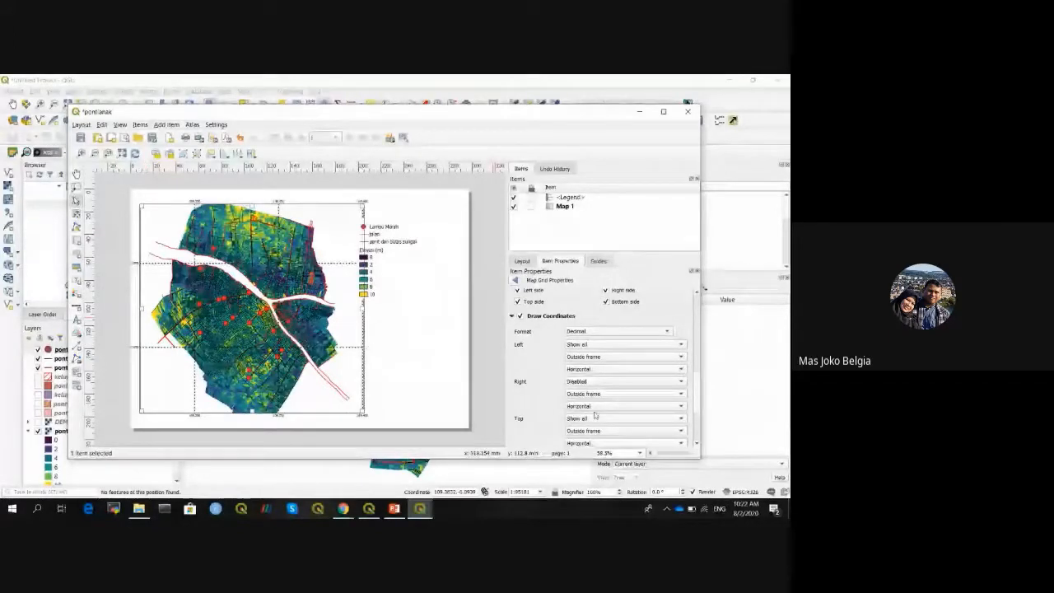
left_click(595, 417)
left_click(595, 451)
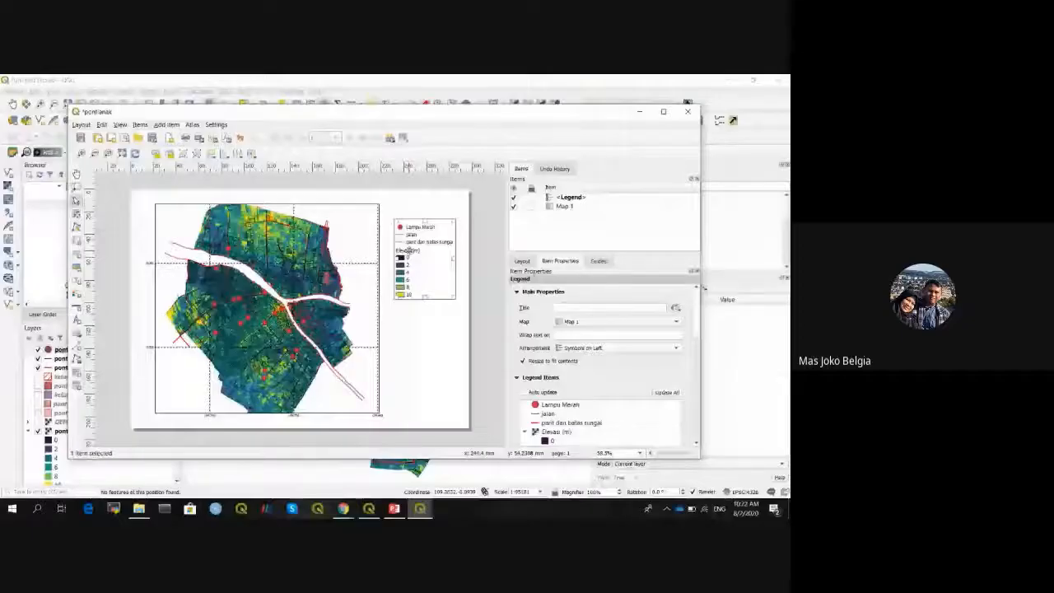
- Raise the legend beside the map and draw a 0–2 km scale bar underneath it
left_click_drag(409, 251, 400, 236)
left_click(463, 252)
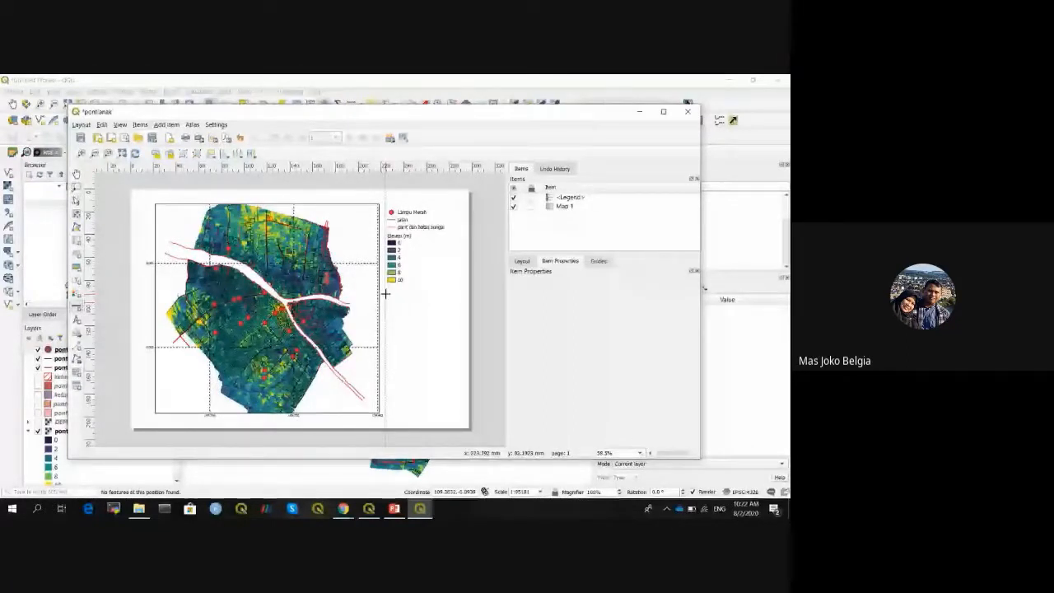
left_click_drag(385, 293, 452, 304)
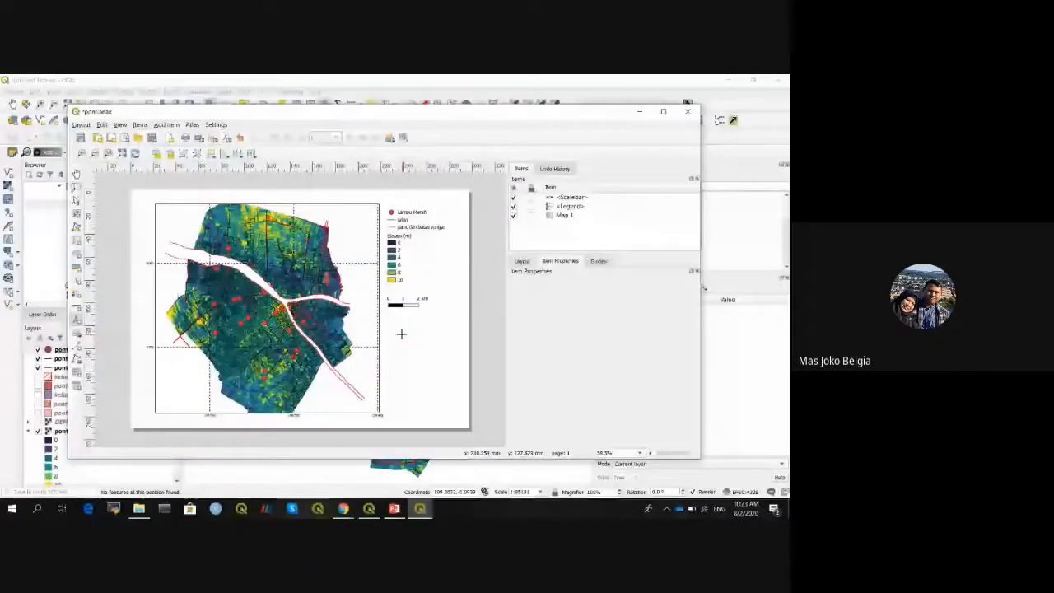
- Draw a north arrow and position it in the map's top-right corner
mouse_move(401, 334)
left_mouse_down()
mouse_move(418, 359)
mouse_move(400, 339)
left_mouse_up()
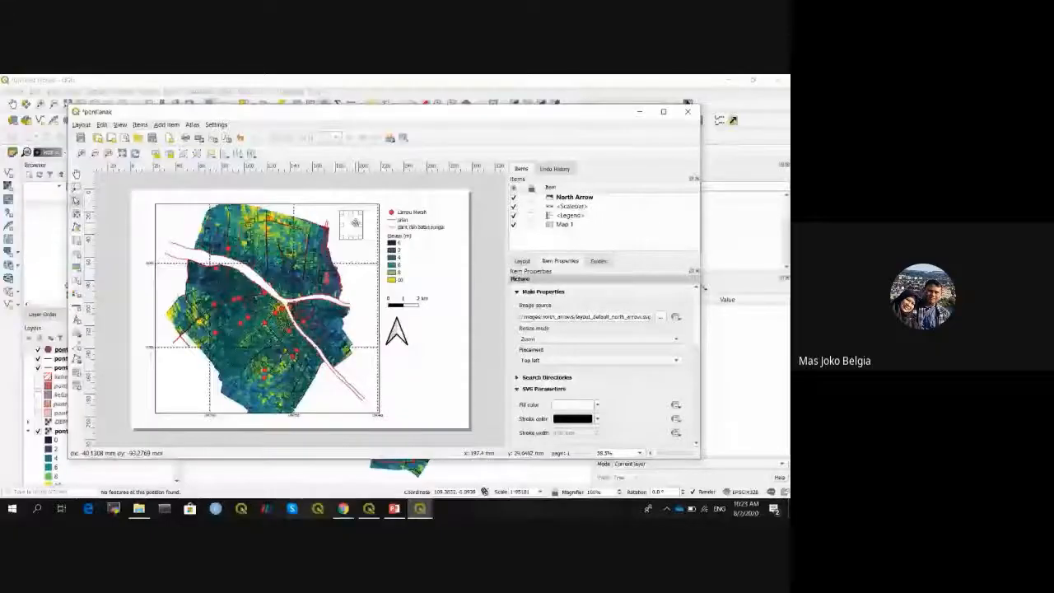
left_click_drag(356, 222, 367, 219)
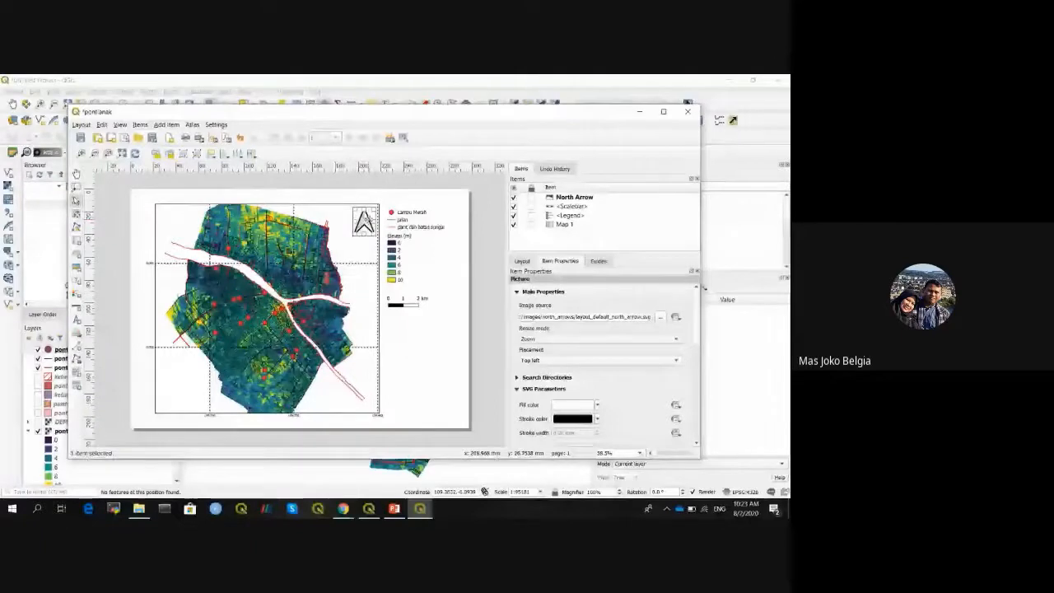
left_click_drag(368, 219, 364, 219)
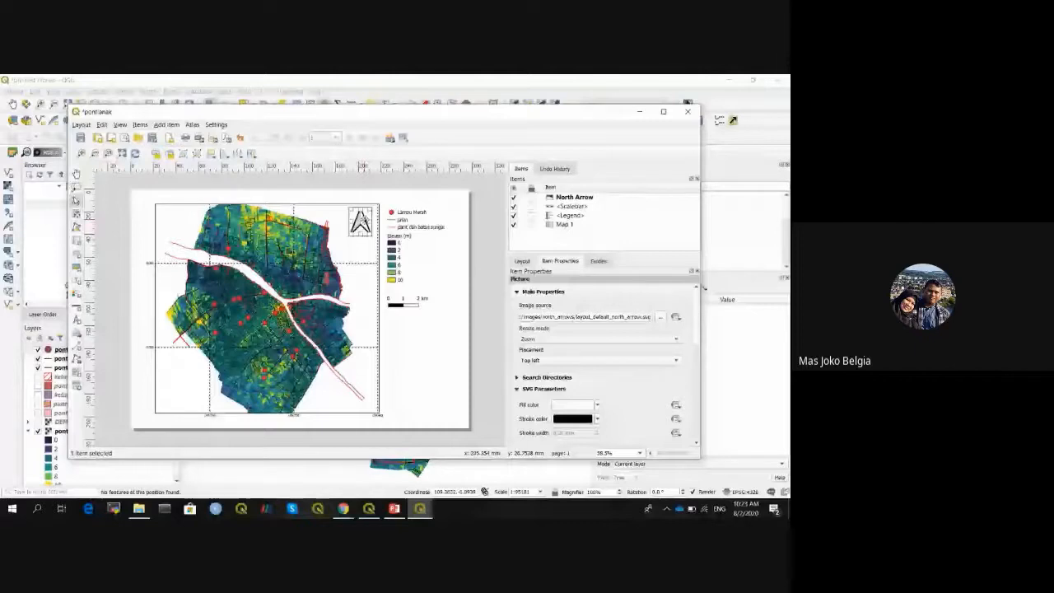
left_click(475, 260)
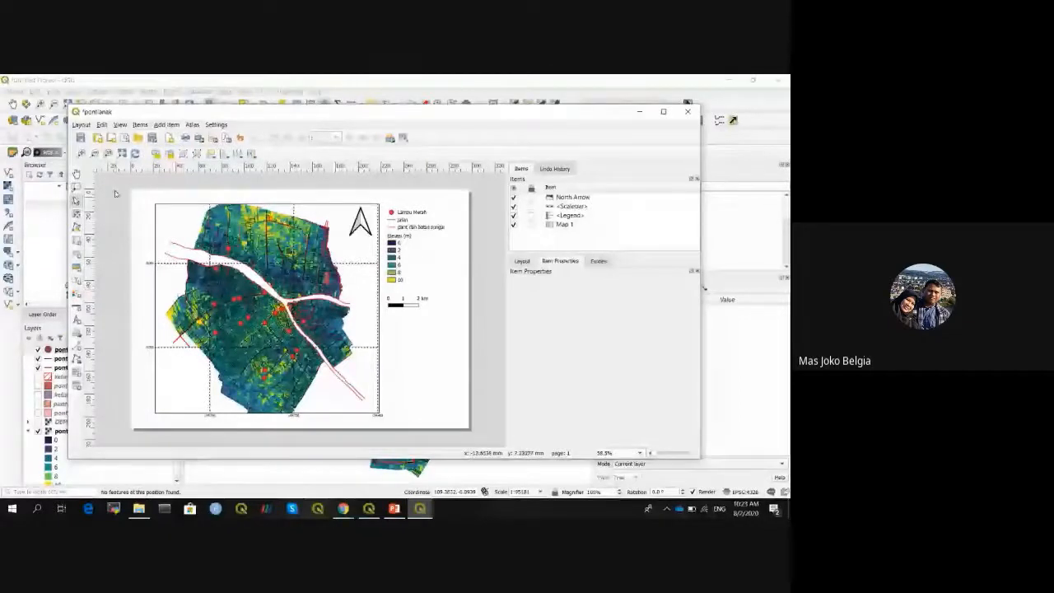
left_click(80, 124)
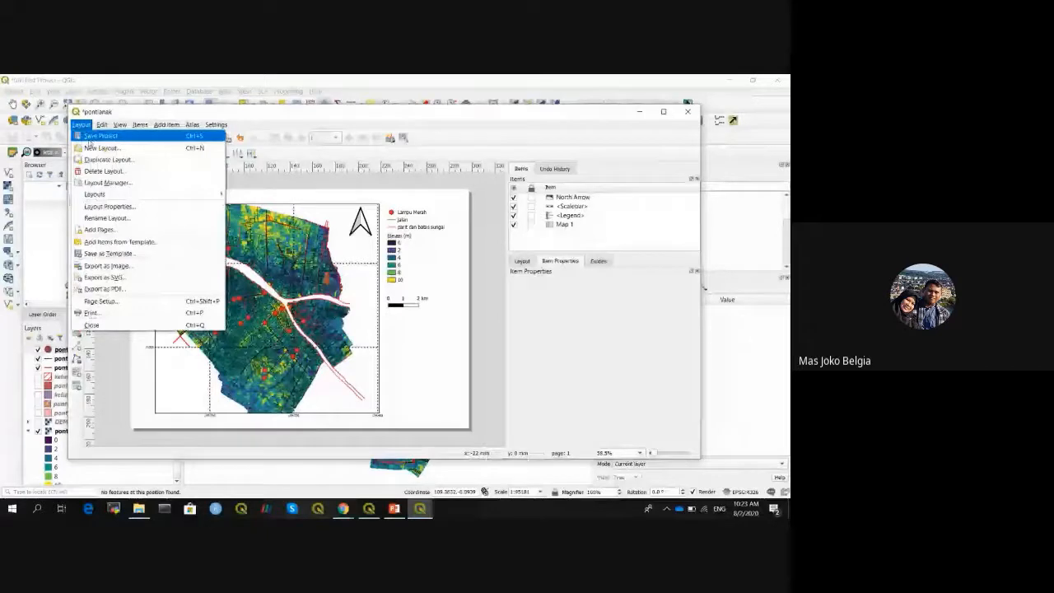
- Export the layout as a JPG image named pontianak_info
left_click(107, 265)
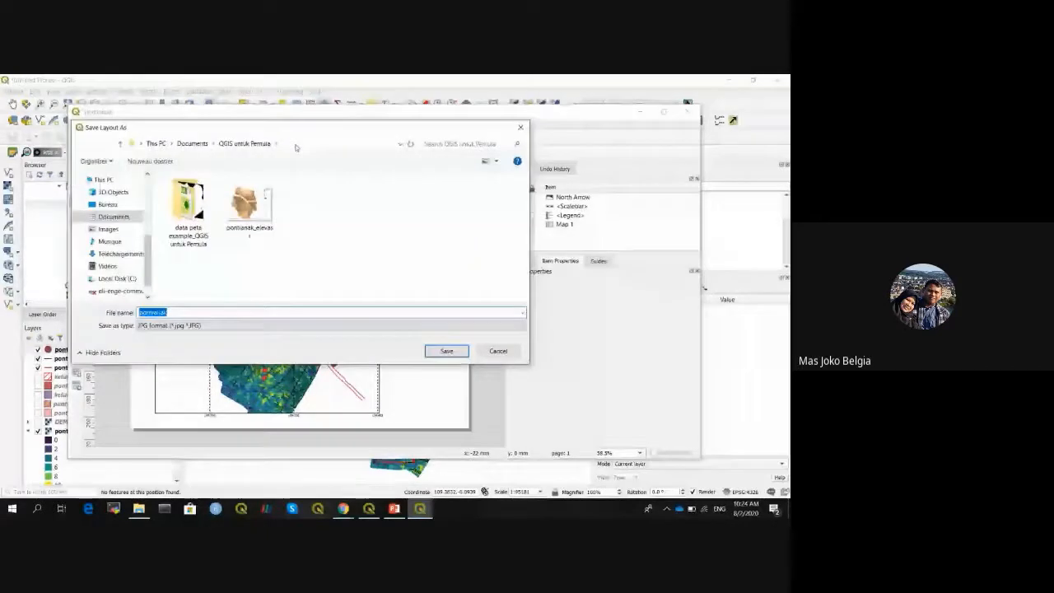
left_click_drag(288, 128, 559, 175)
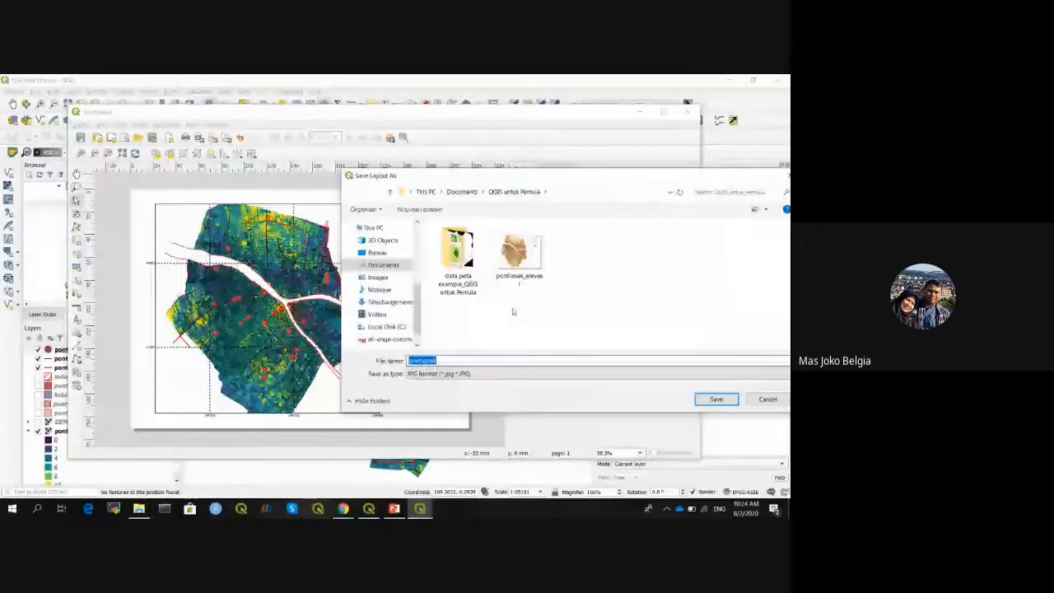
left_click(469, 360)
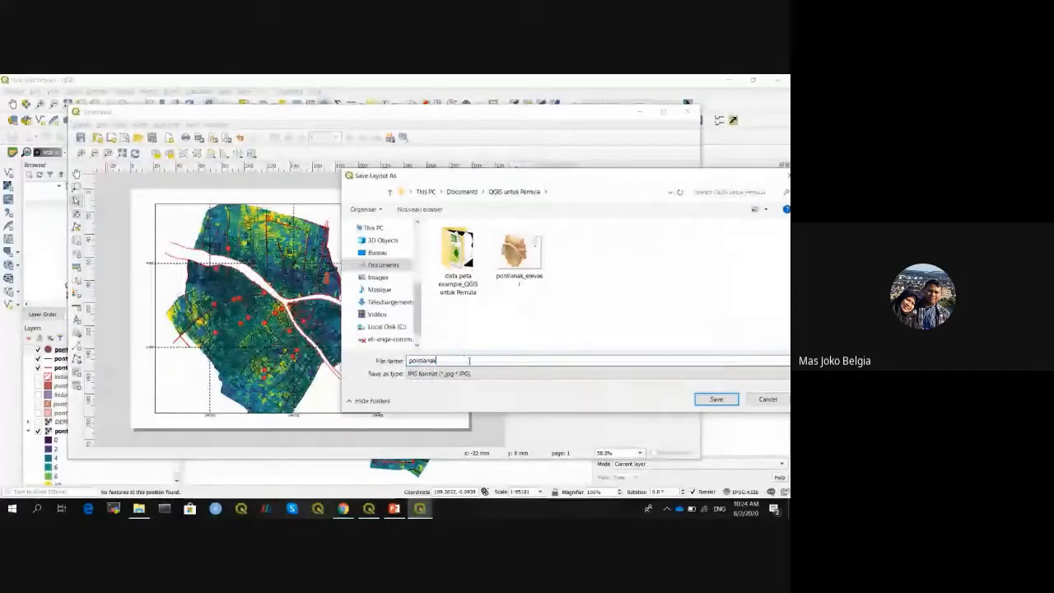
type("_")
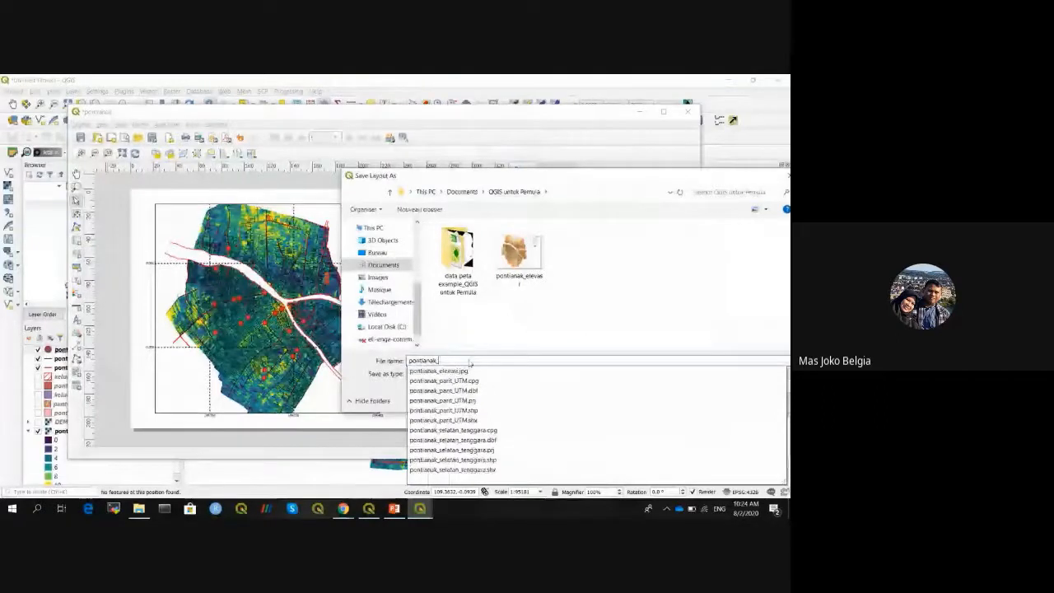
type("info")
left_click(481, 374)
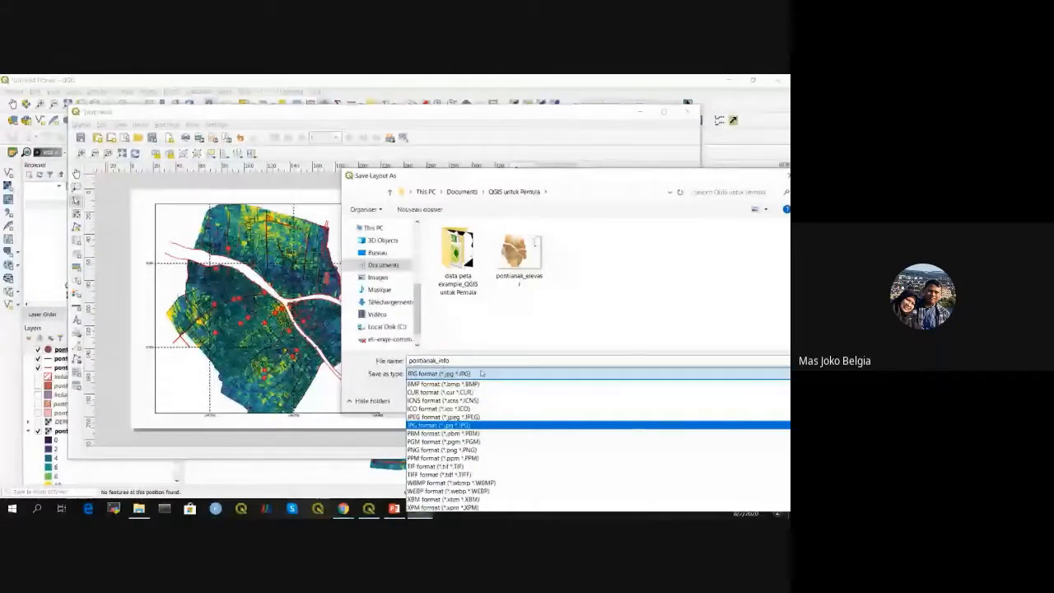
left_click_drag(587, 176, 575, 177)
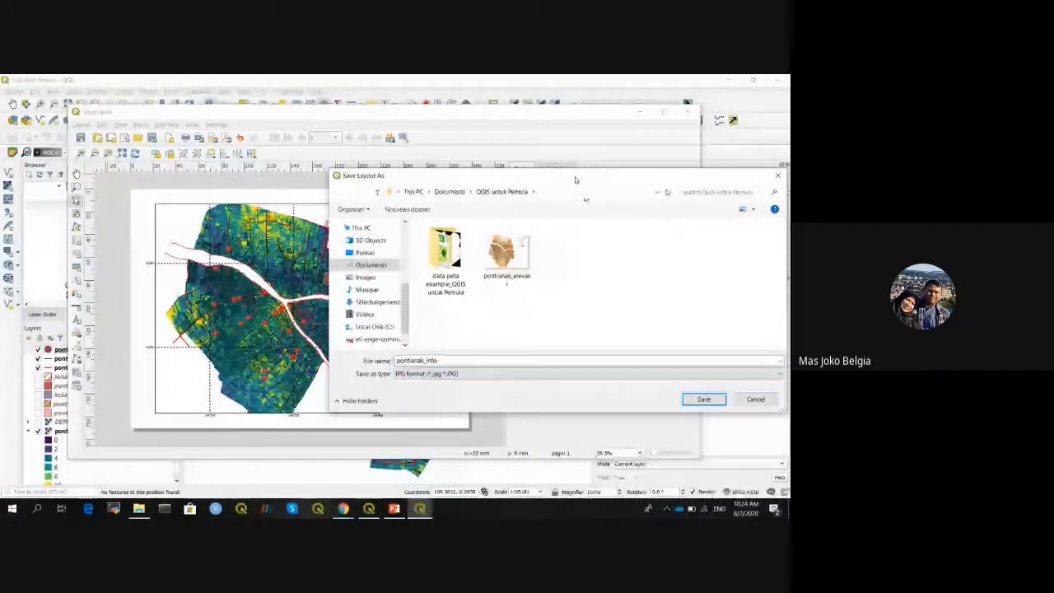
left_click_drag(574, 176, 421, 156)
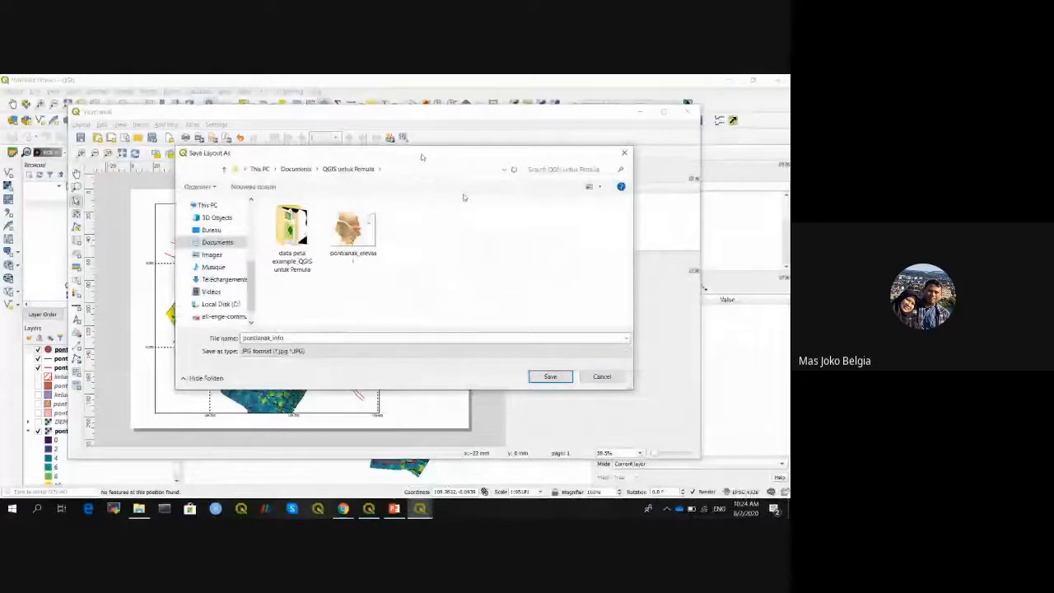
left_click_drag(422, 156, 484, 143)
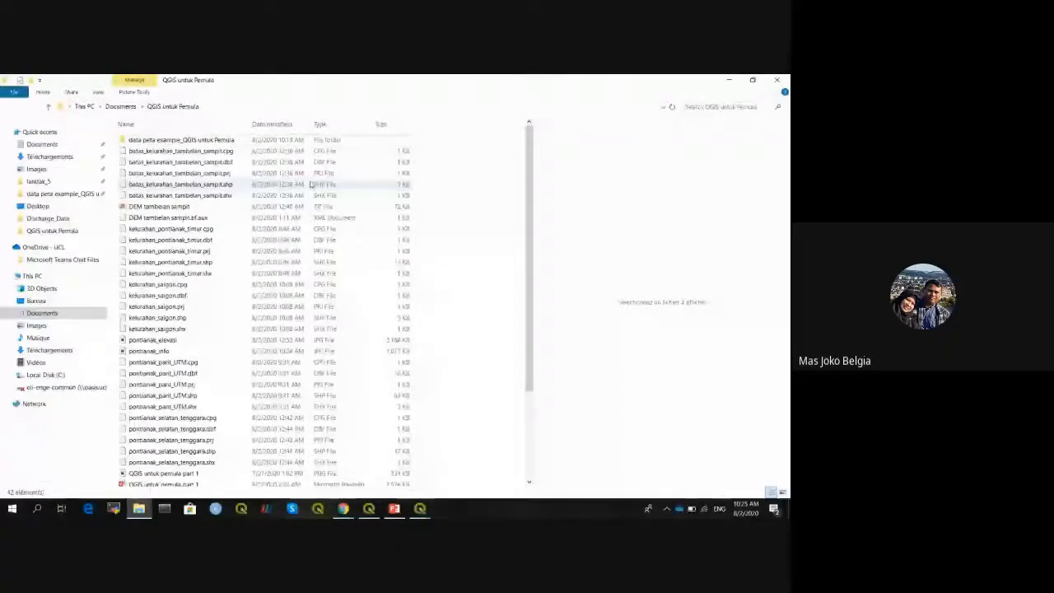
- View pontianak_info.jpg in Photos, then return to the folder and bring up its file options
left_click_drag(310, 184, 486, 202)
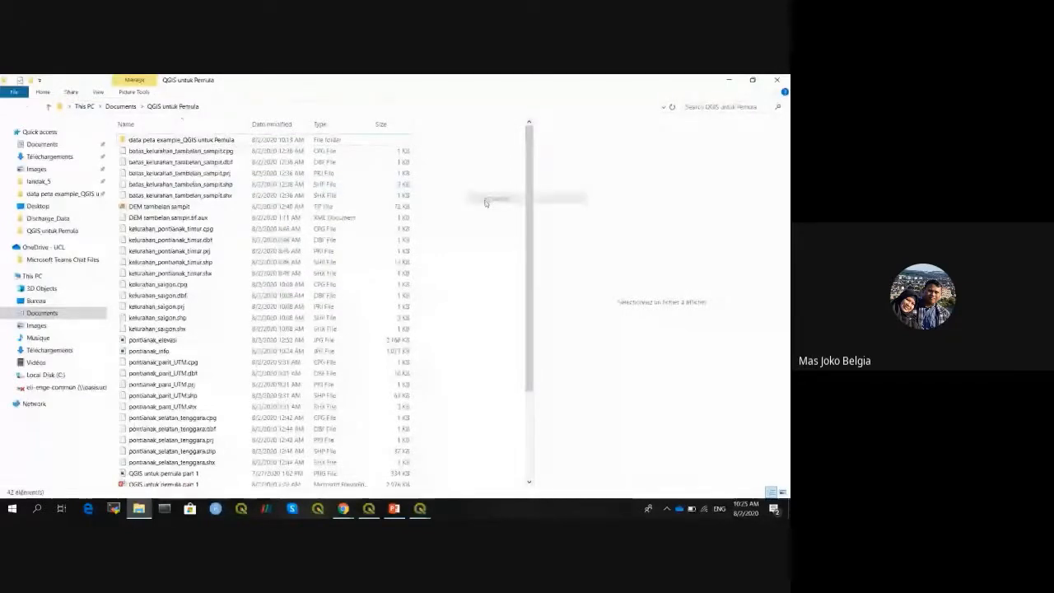
left_click(149, 351)
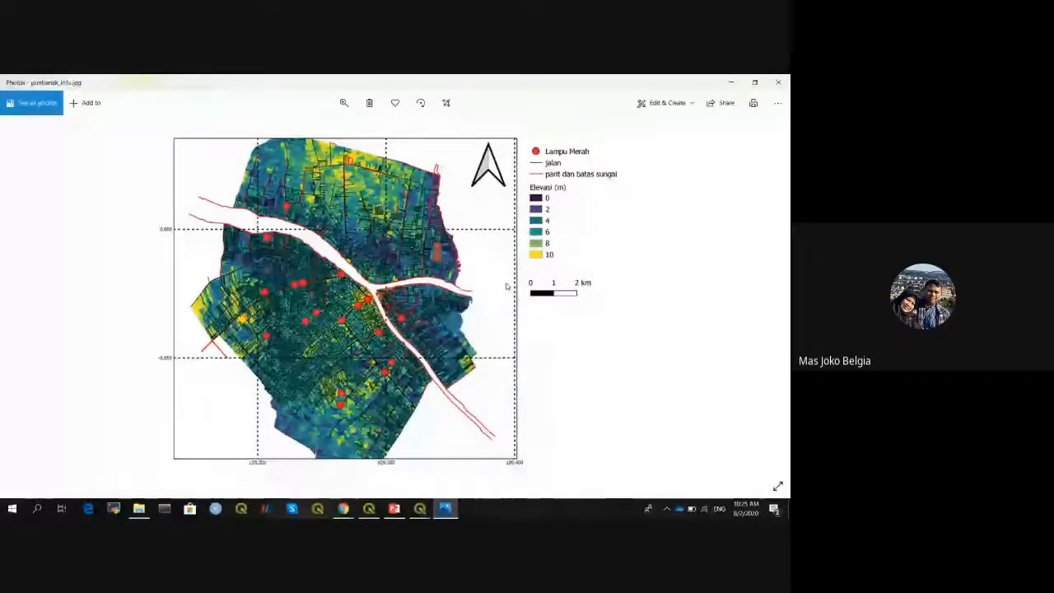
key("alt+Tab")
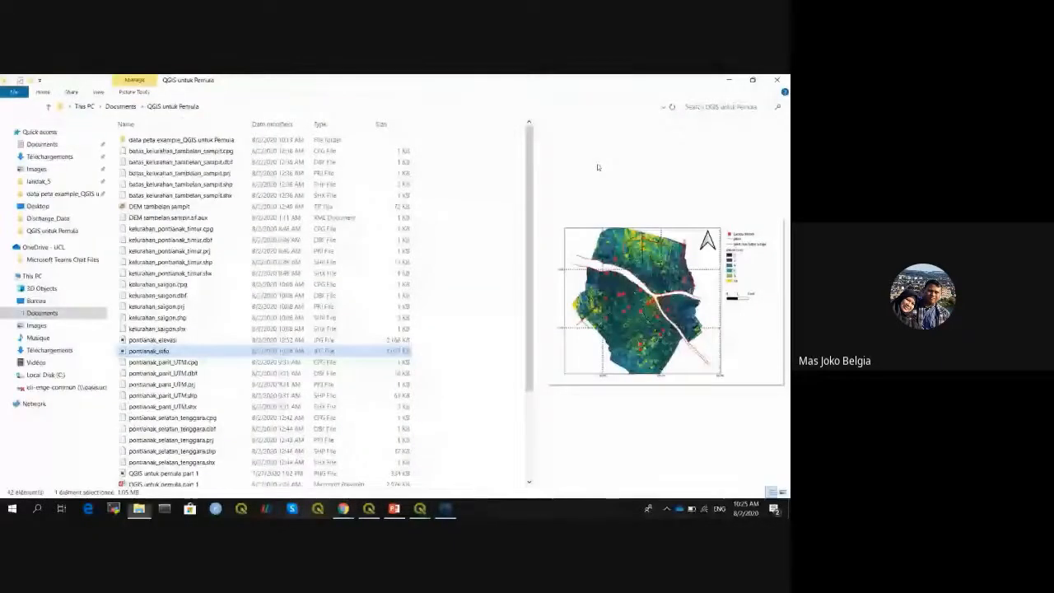
right_click(155, 352)
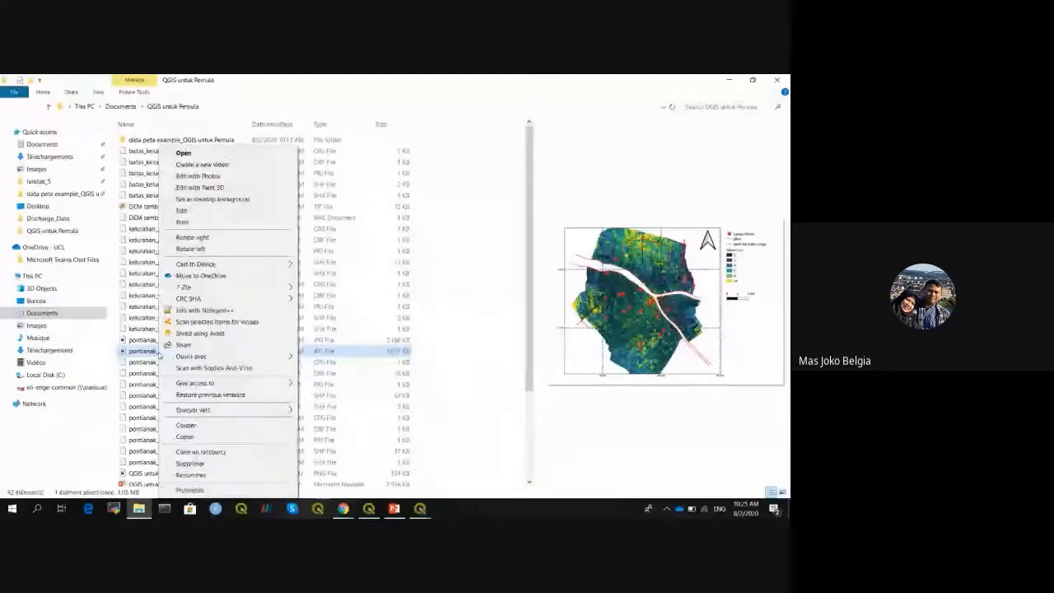